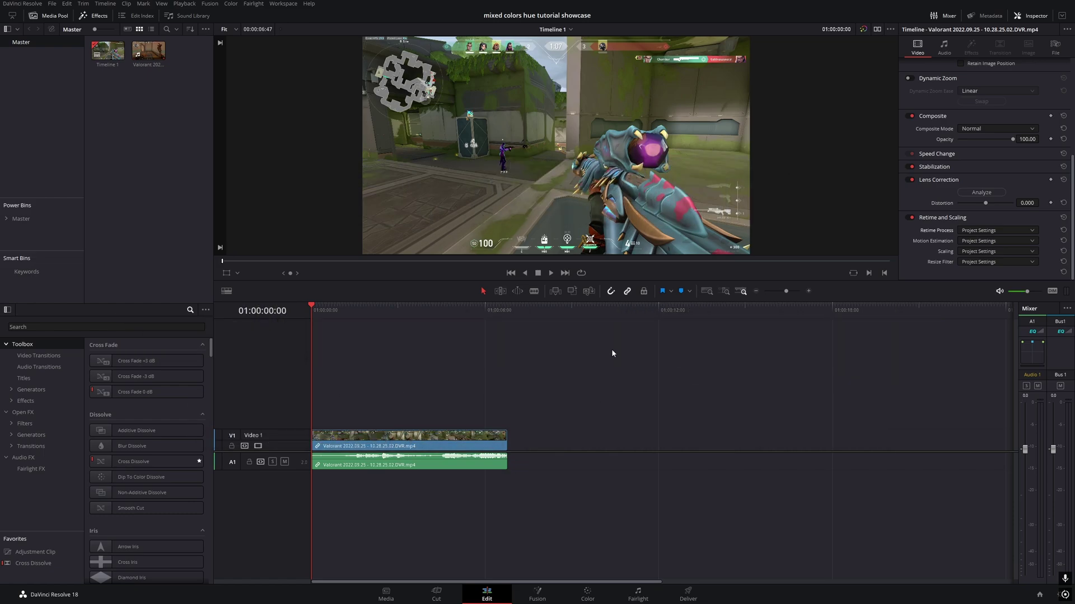
# - Play back the Valorant clip and park the playhead at 01:00:04:35
pyautogui.scroll(5, 985, 168)
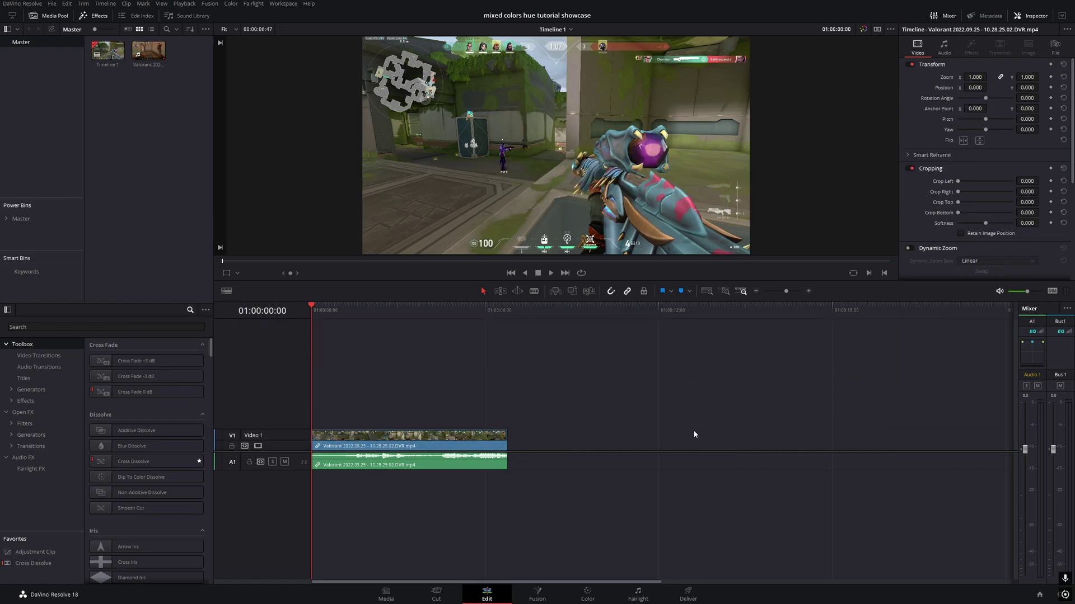
pyautogui.press('space')
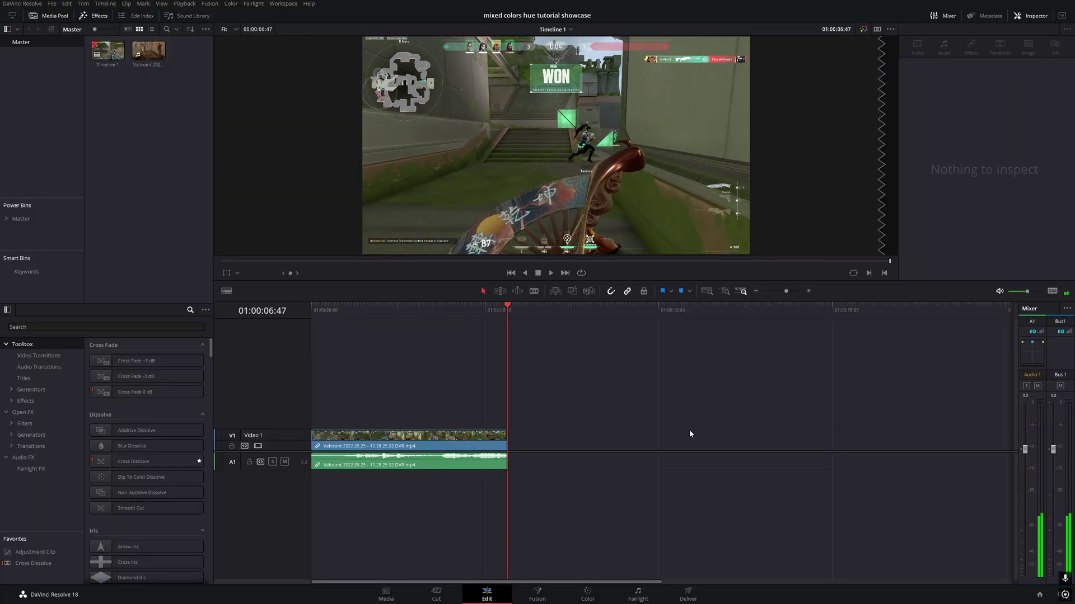
pyautogui.click(415, 309)
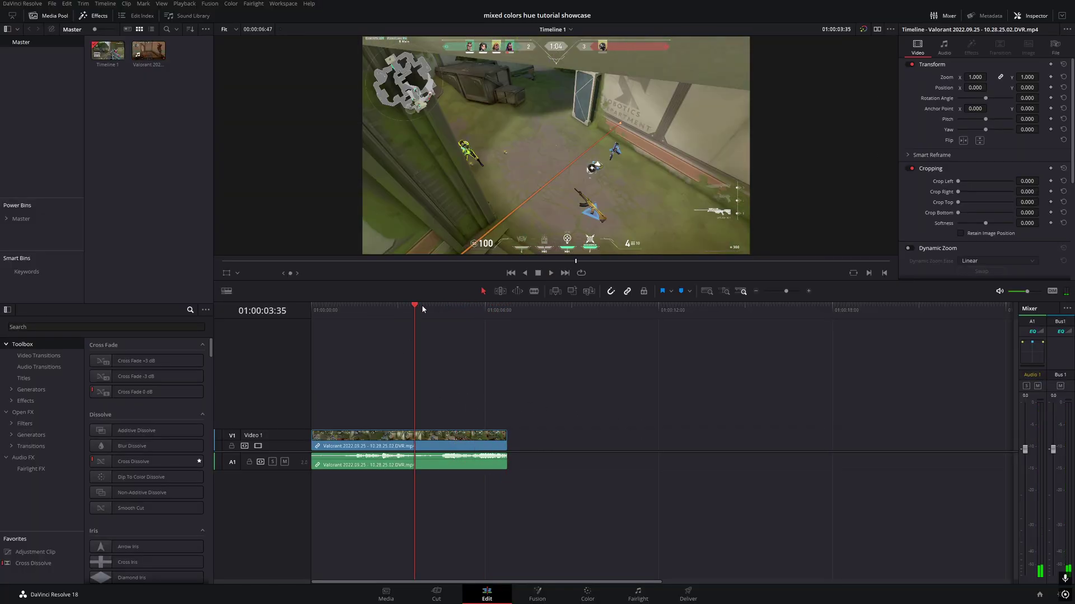
pyautogui.moveTo(422, 307); pyautogui.dragTo(443, 316)
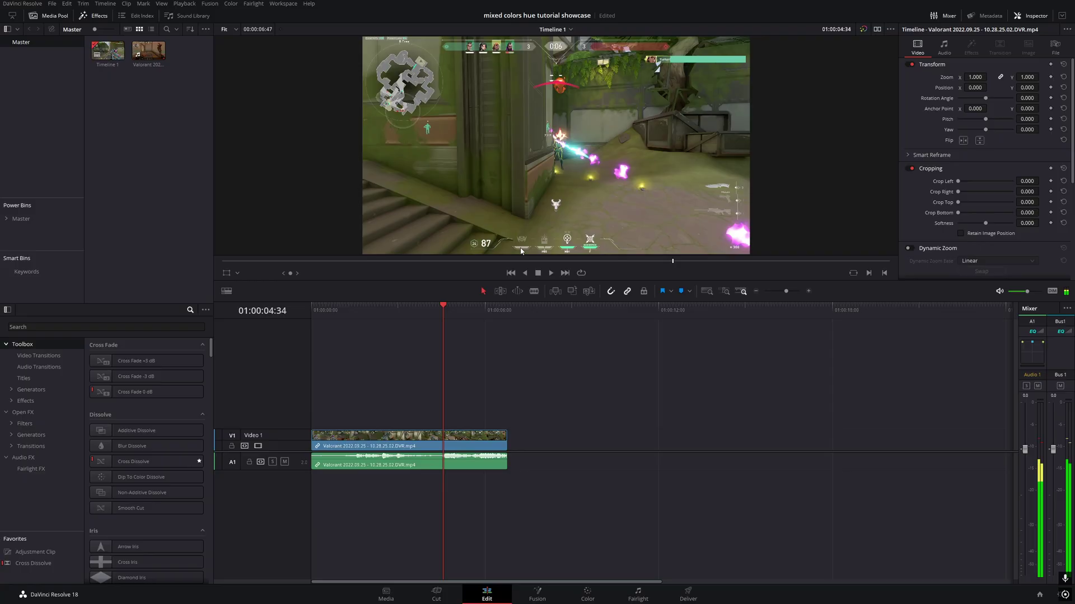
pyautogui.press('Right')
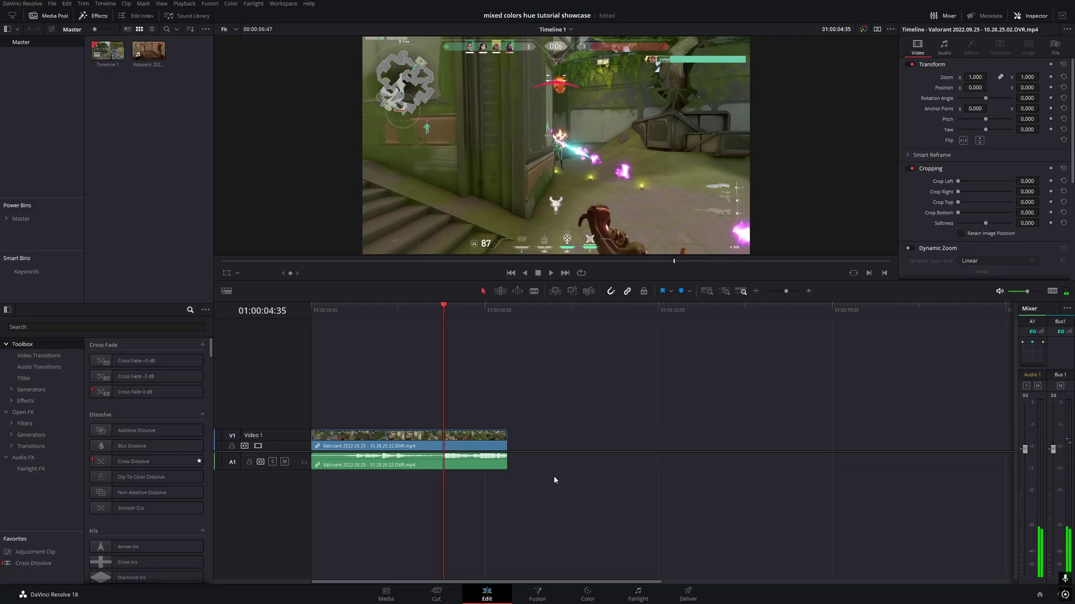
# - Split the Valorant clip at the playhead with Ctrl+B and zoom the timeline in on the cut
pyautogui.click(460, 448)
pyautogui.hotkey('ctrl', 'b')
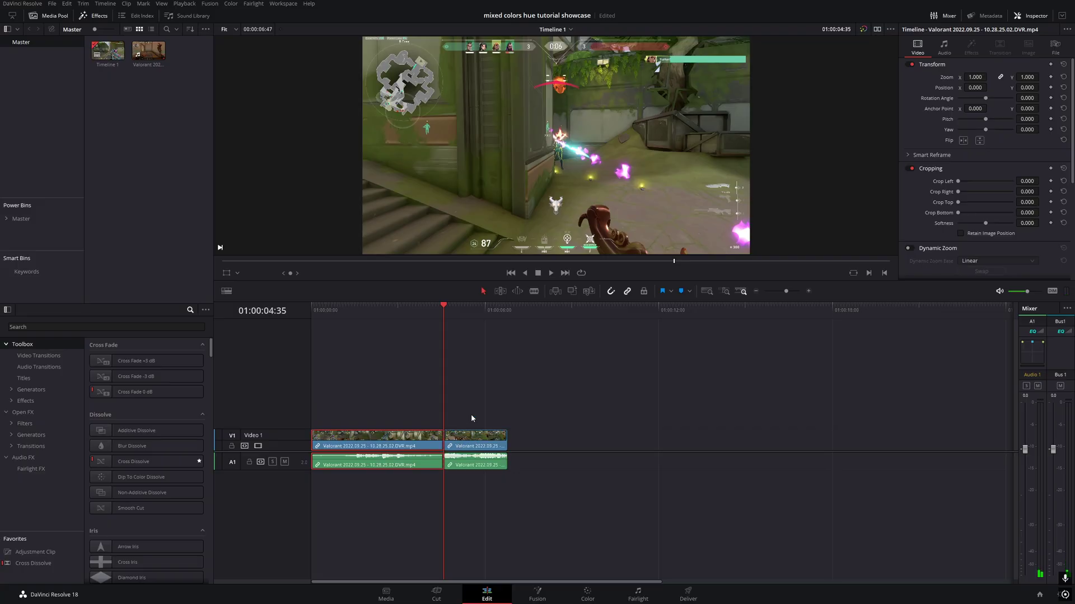
pyautogui.click(788, 291)
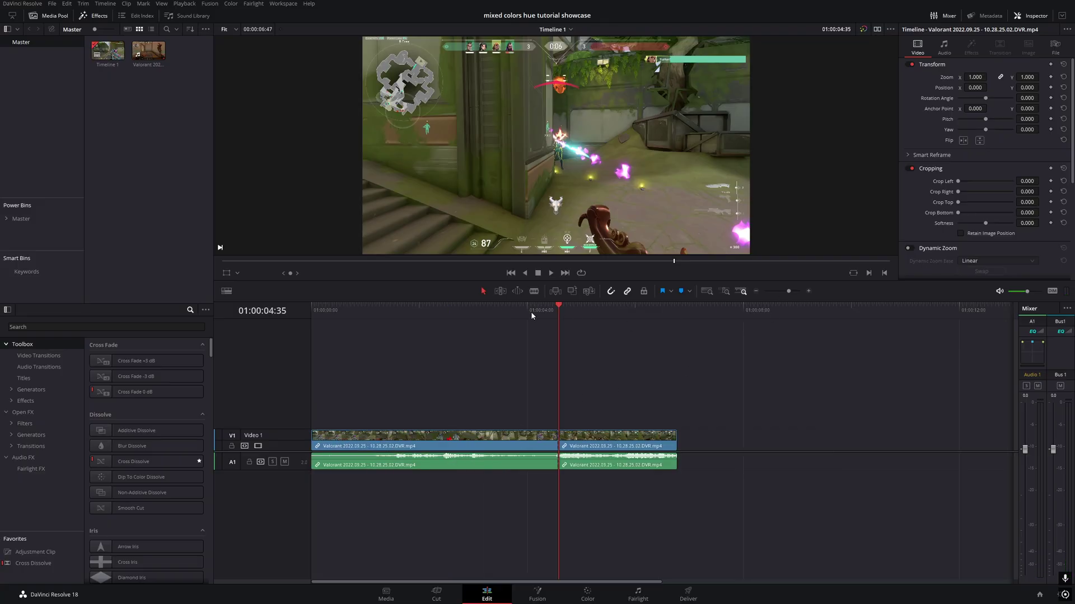
pyautogui.moveTo(531, 312); pyautogui.dragTo(552, 315)
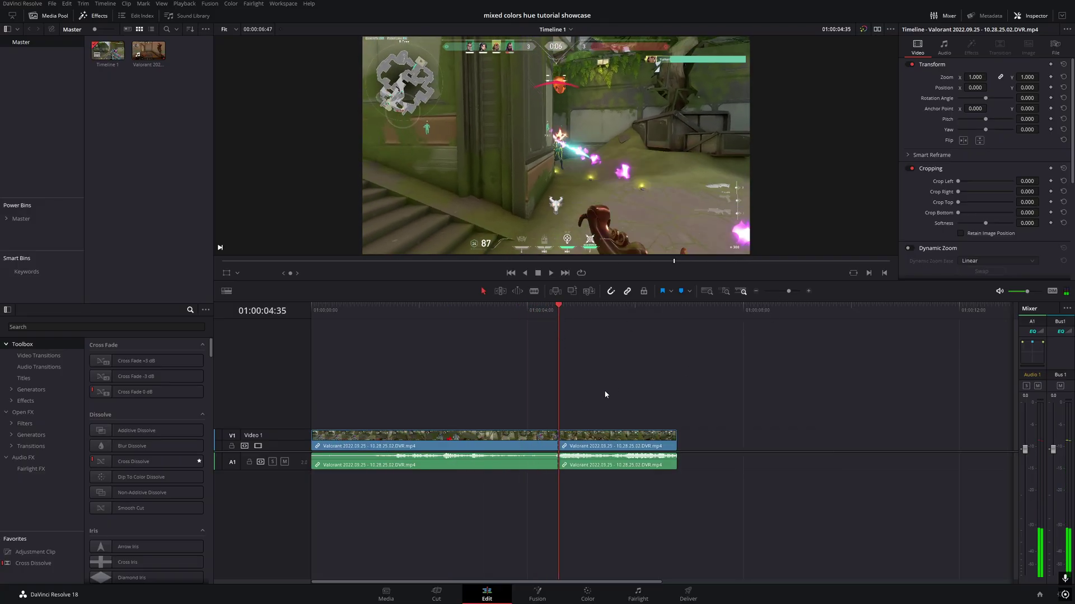
# - Unlink the second clip's video from its audio and play back the cut
pyautogui.rightClick(611, 445)
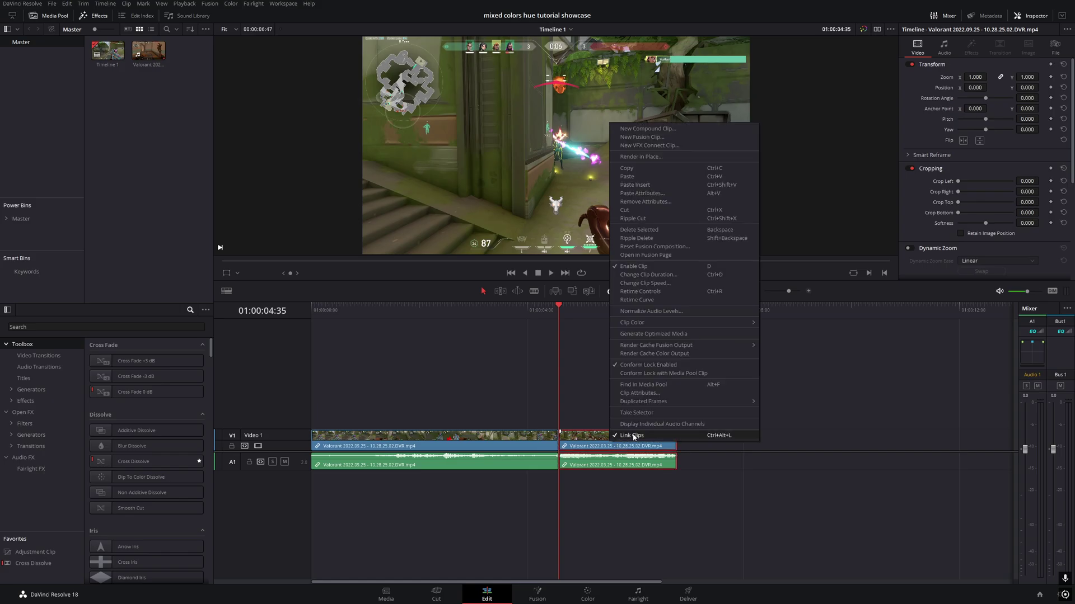
pyautogui.click(634, 436)
pyautogui.click(607, 414)
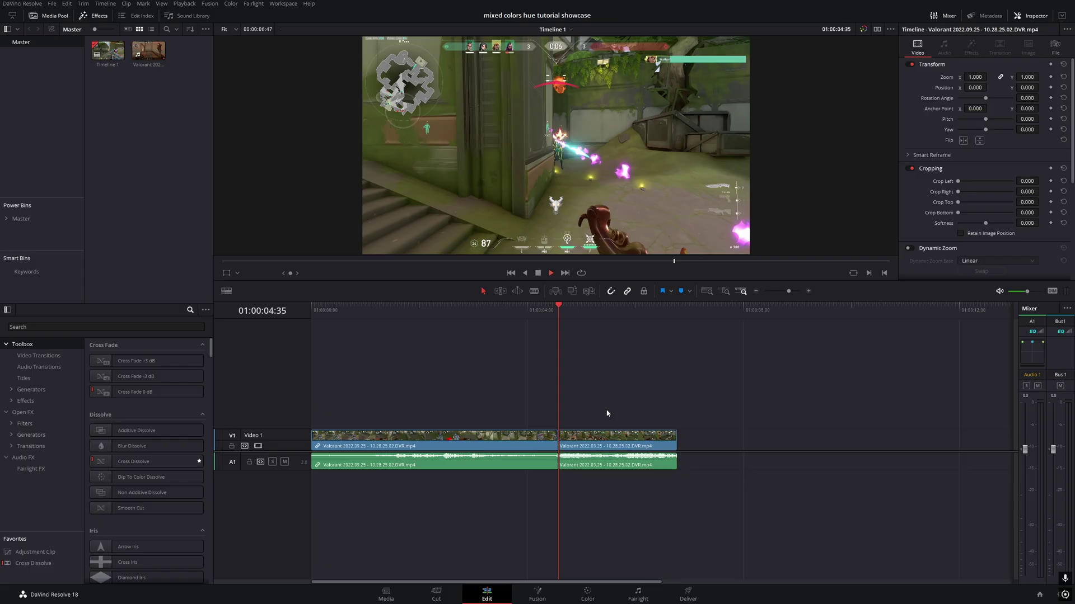
pyautogui.press('space')
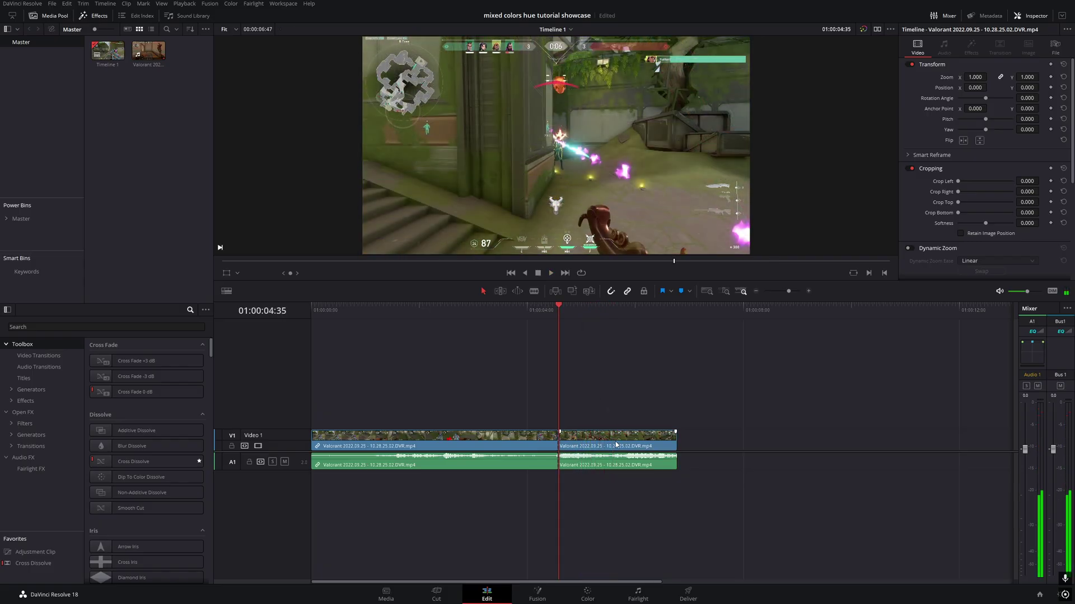
# - Turn on retime controls for the second video clip and set its speed to 75%
pyautogui.click(616, 445)
pyautogui.rightClick(616, 445)
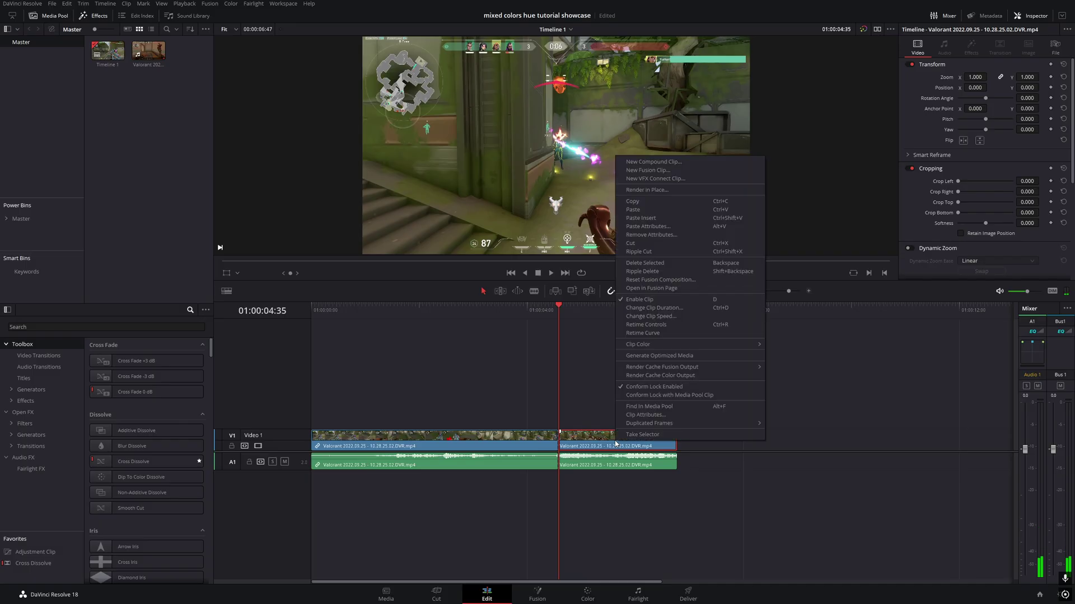
pyautogui.click(665, 325)
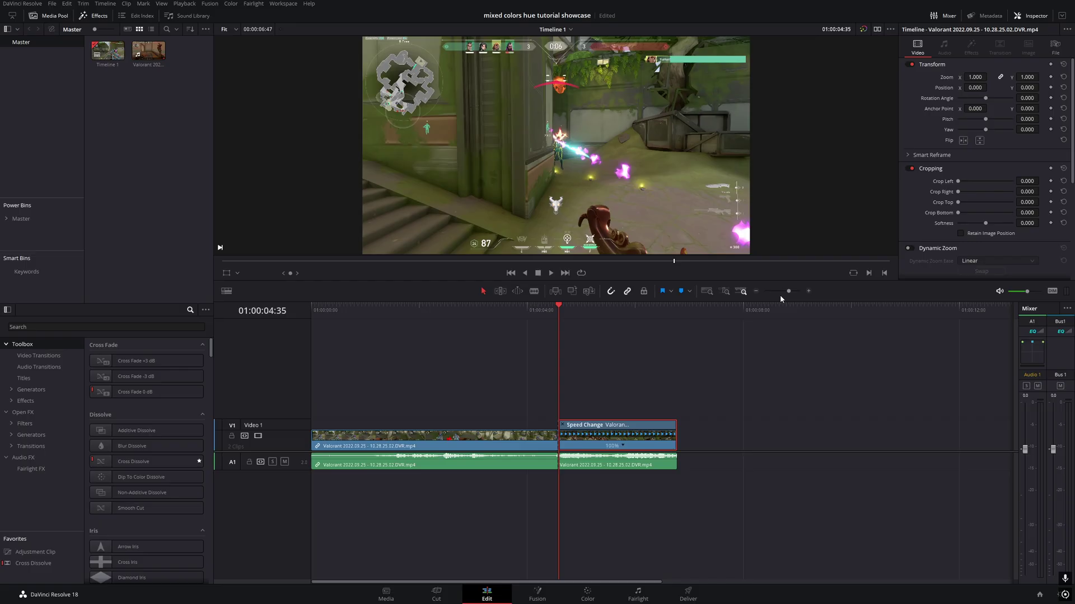
pyautogui.moveTo(788, 291); pyautogui.dragTo(792, 292)
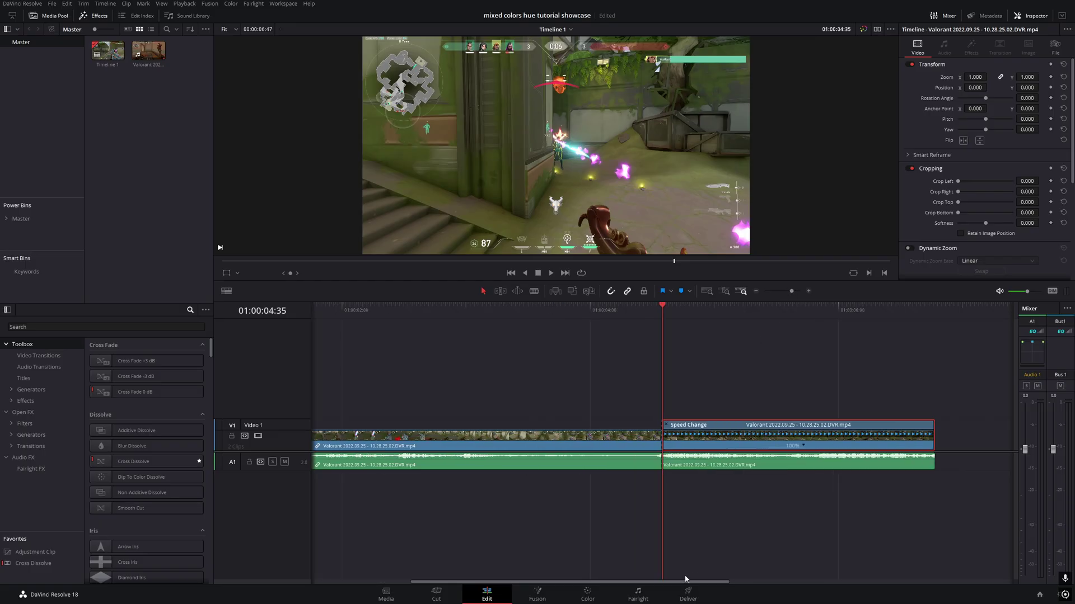
pyautogui.moveTo(678, 587); pyautogui.dragTo(794, 574)
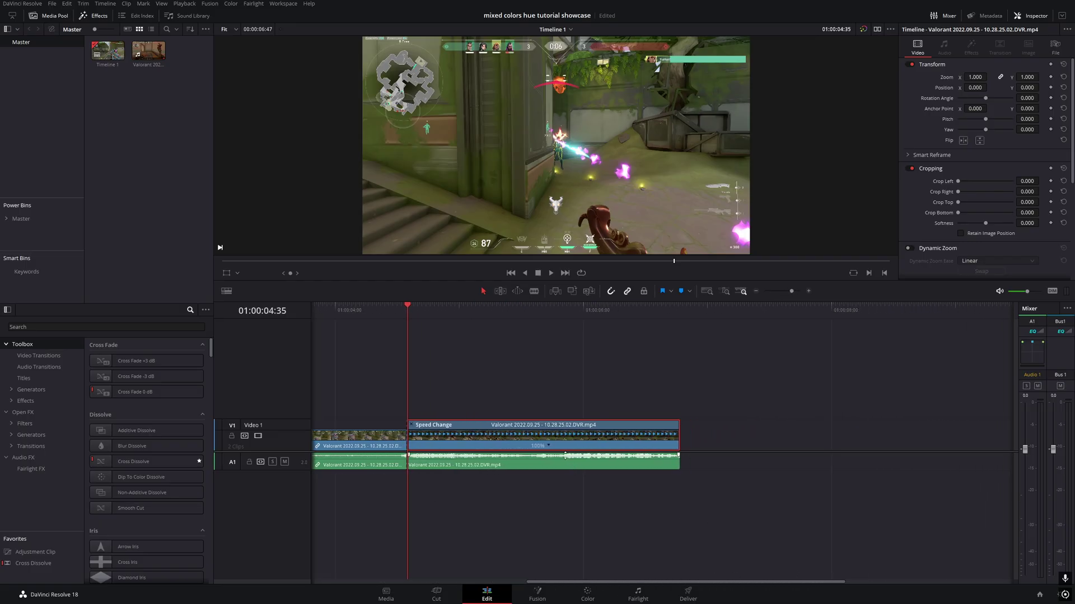
pyautogui.click(548, 448)
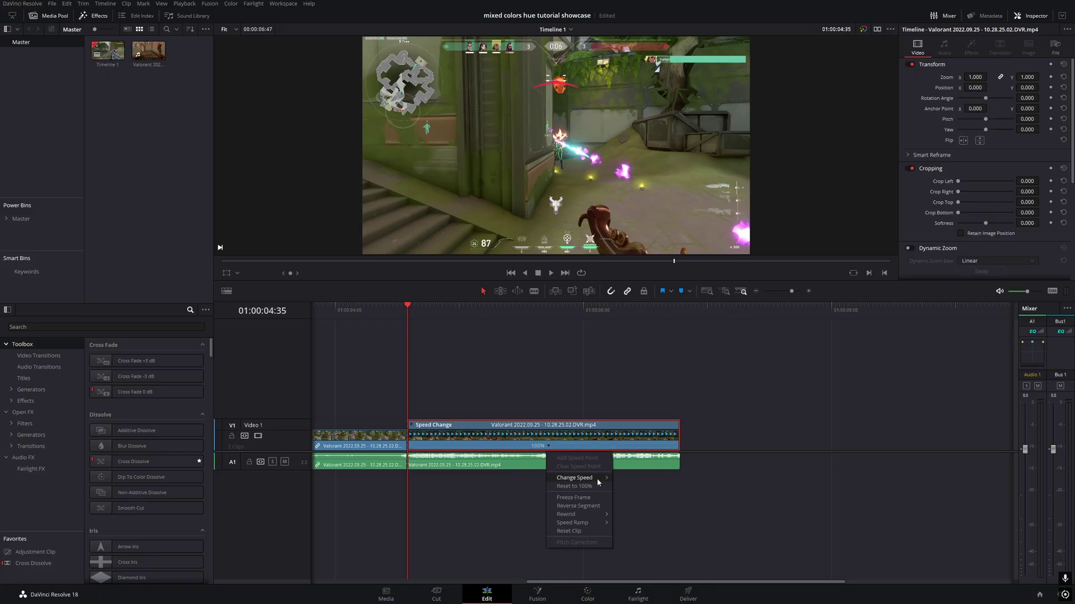
pyautogui.moveTo(596, 478)
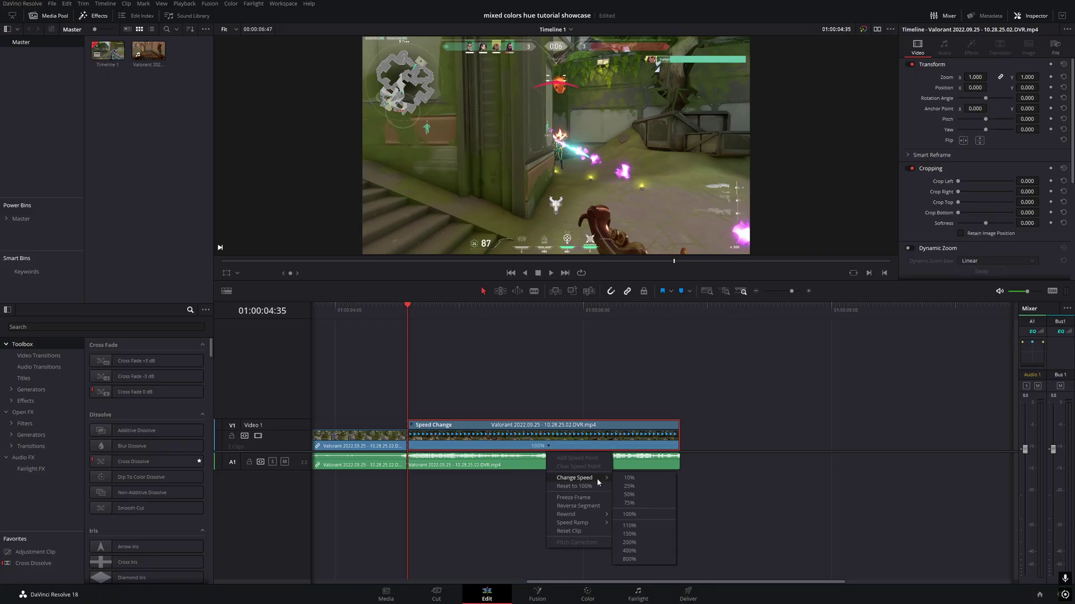
pyautogui.click(650, 504)
pyautogui.press('space')
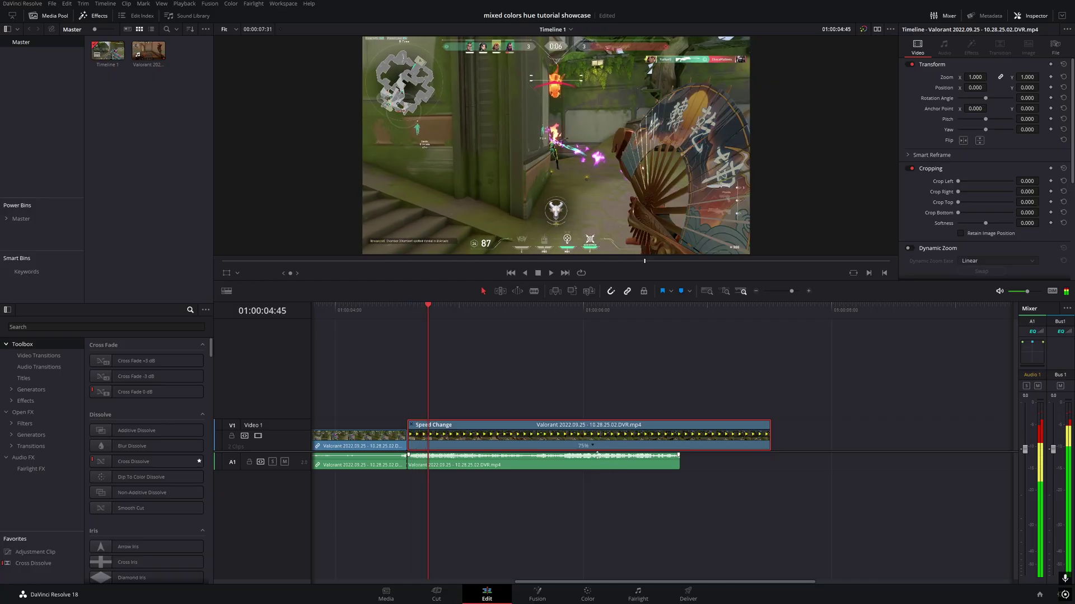
# - Add a speed point at the playhead and slow the following section to 50%
pyautogui.click(592, 445)
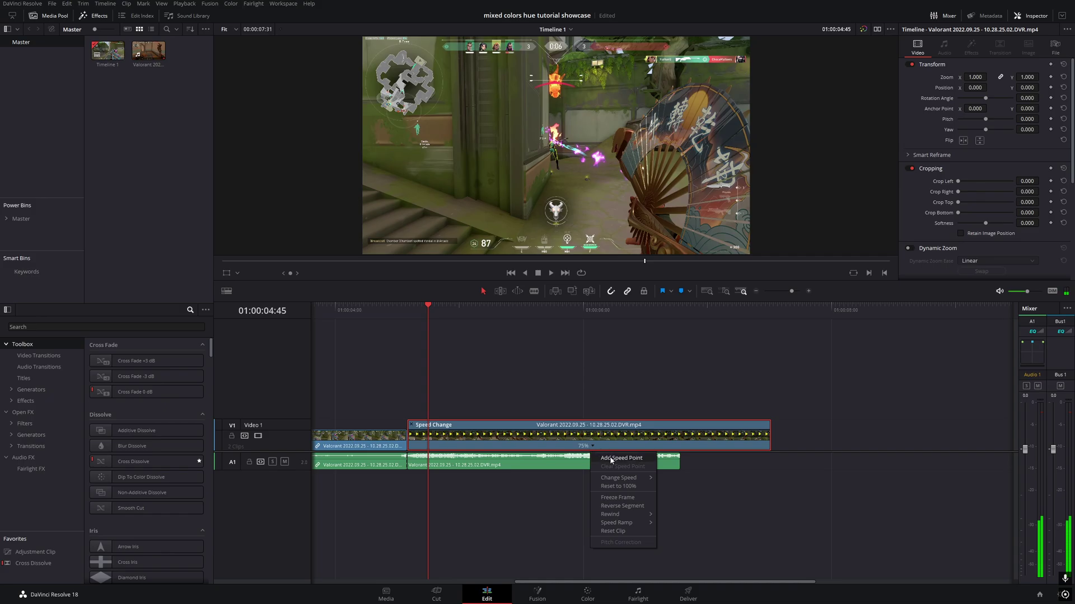
pyautogui.click(610, 458)
pyautogui.click(602, 446)
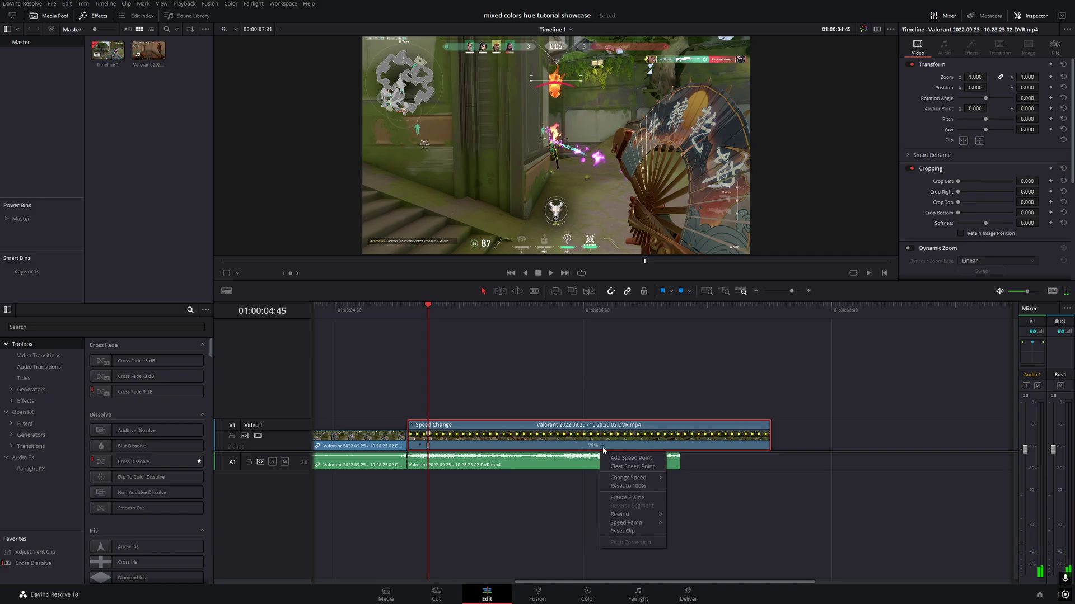
pyautogui.moveTo(627, 477)
pyautogui.click(693, 494)
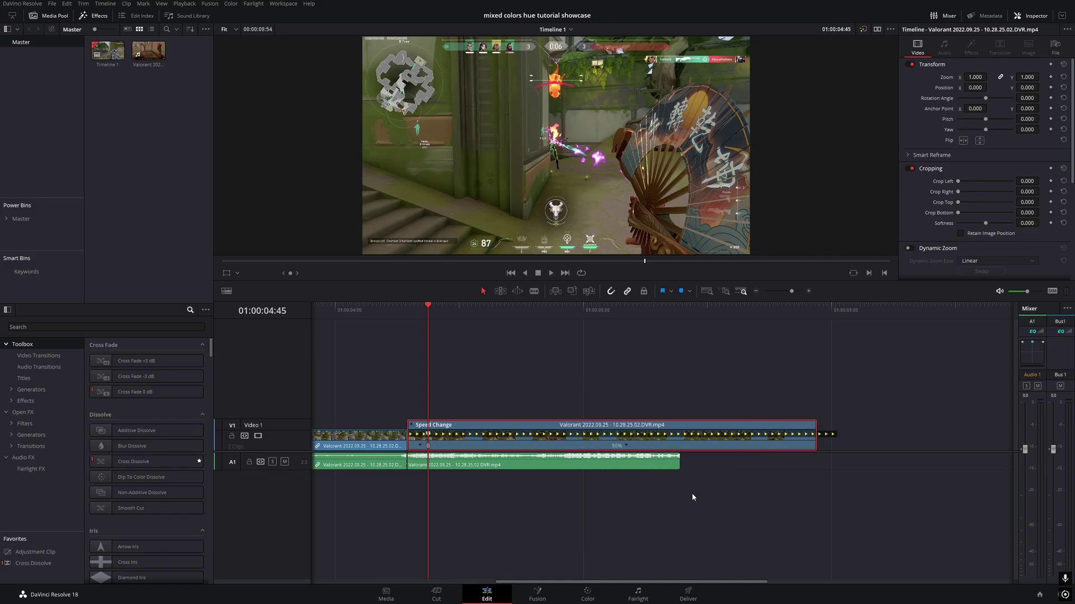
pyautogui.press('space')
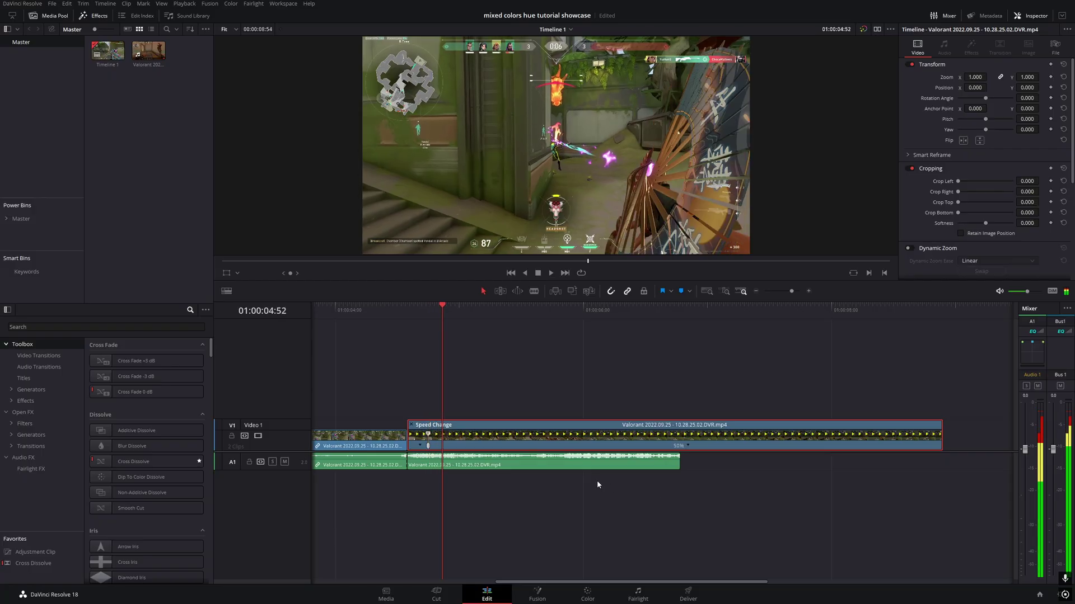
# - Add another speed point and slow the next section to 25%
pyautogui.click(689, 445)
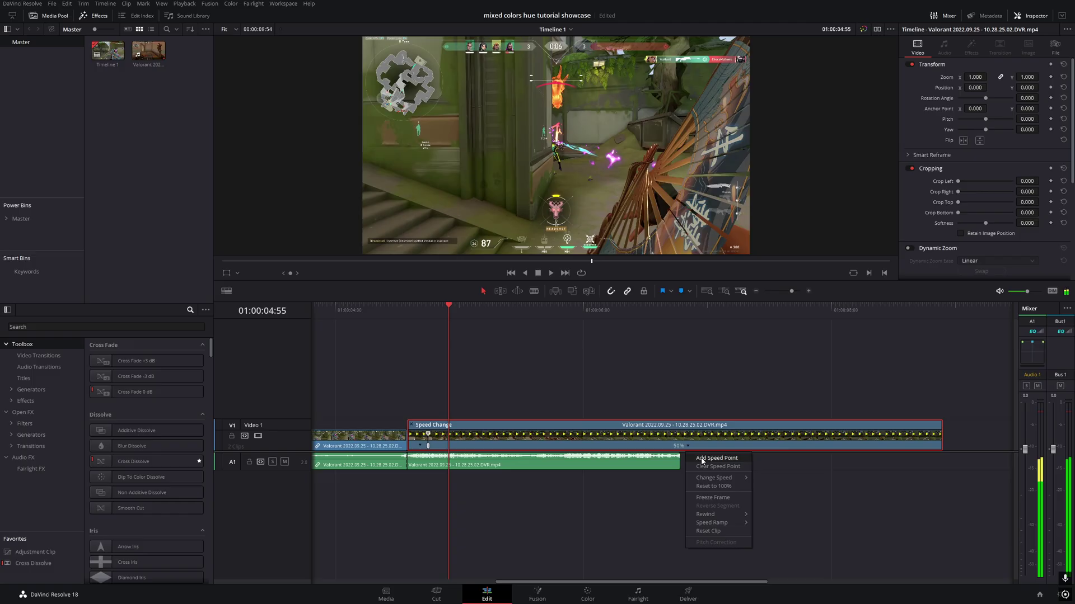
pyautogui.click(697, 448)
pyautogui.click(698, 446)
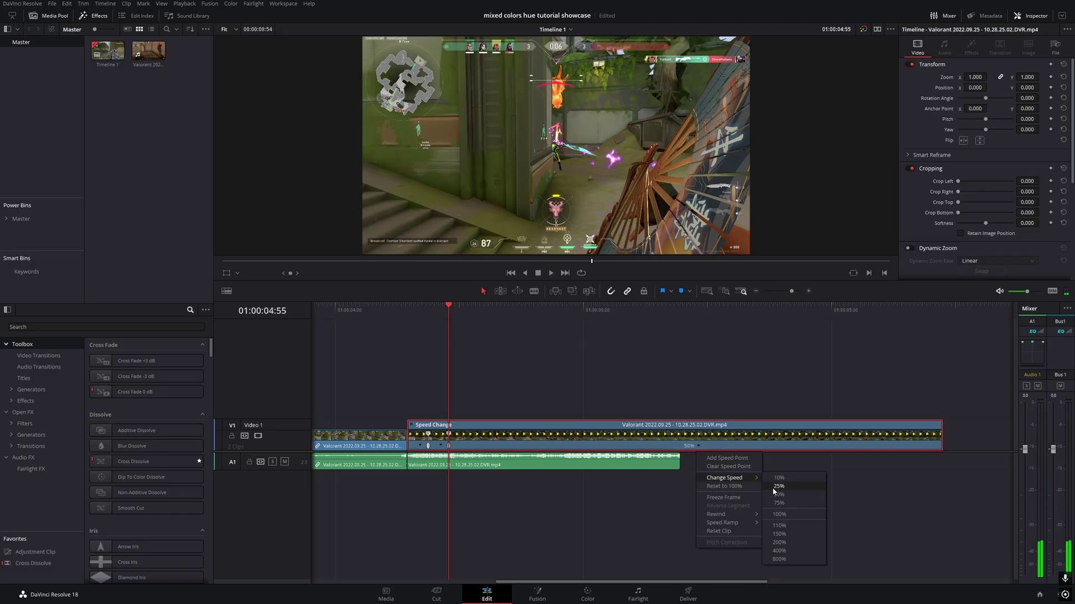
pyautogui.click(779, 486)
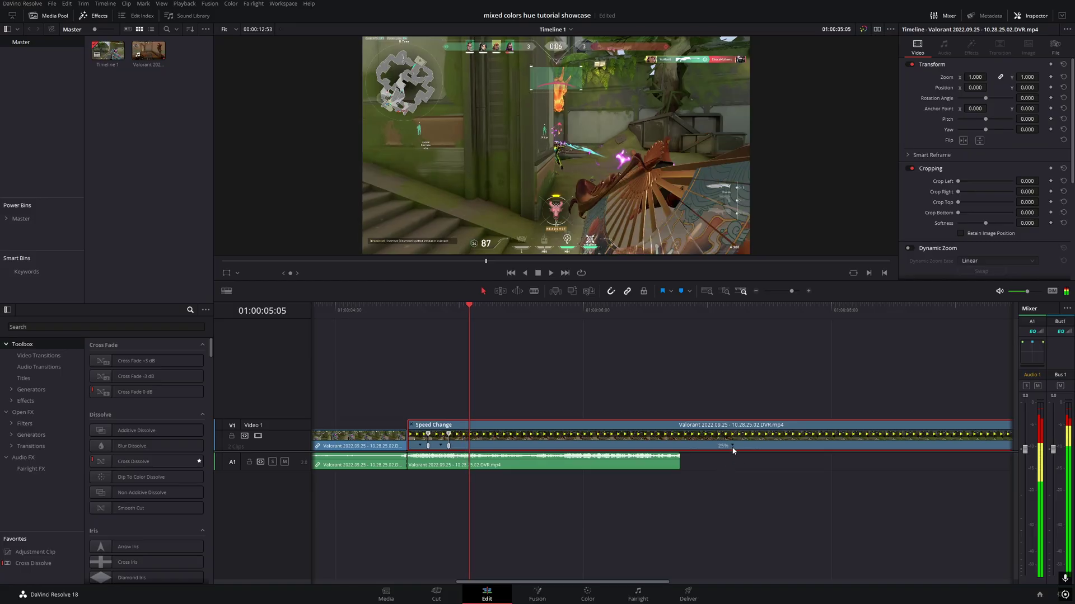
# - Add a third speed point and slow the final section to 10%
pyautogui.click(732, 446)
pyautogui.click(747, 458)
pyautogui.click(743, 447)
pyautogui.moveTo(761, 477)
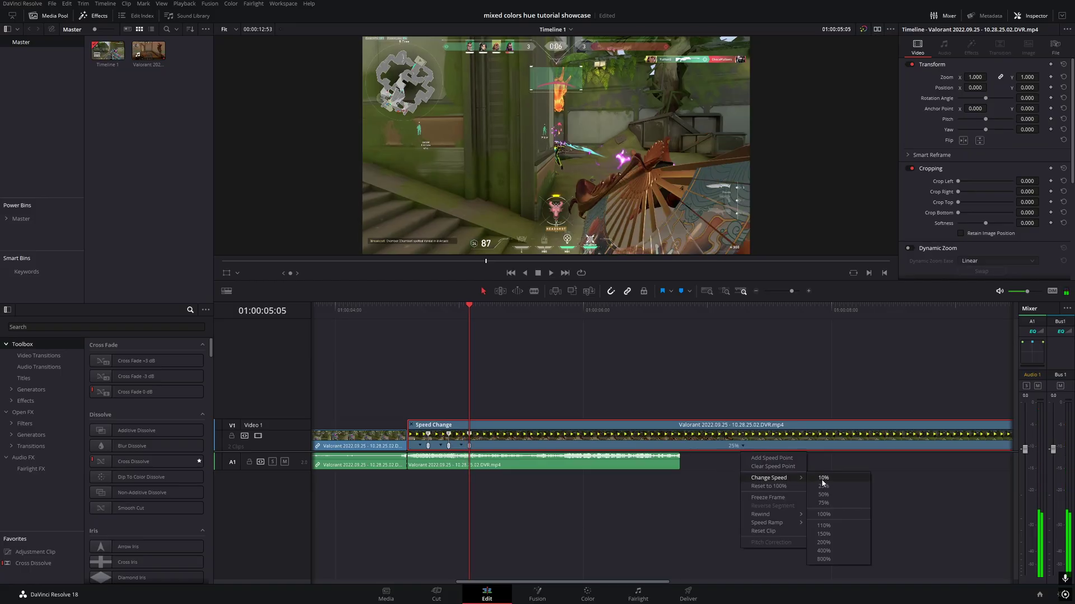
pyautogui.click(820, 481)
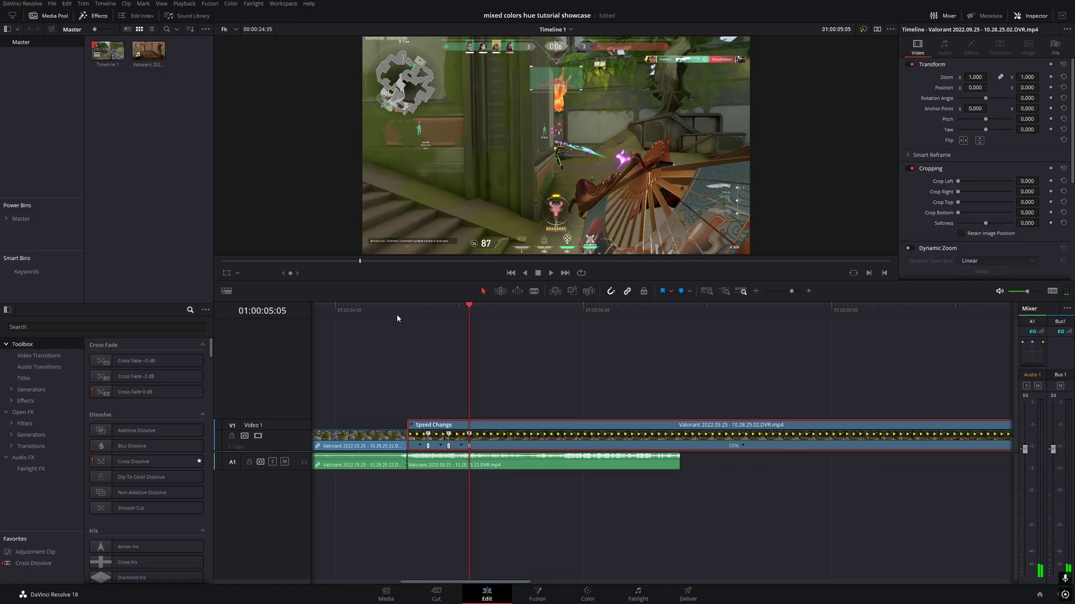
# - Set the clip's Retime Process to Optical Flow and preview the speed ramp
pyautogui.click(377, 315)
pyautogui.press('space')
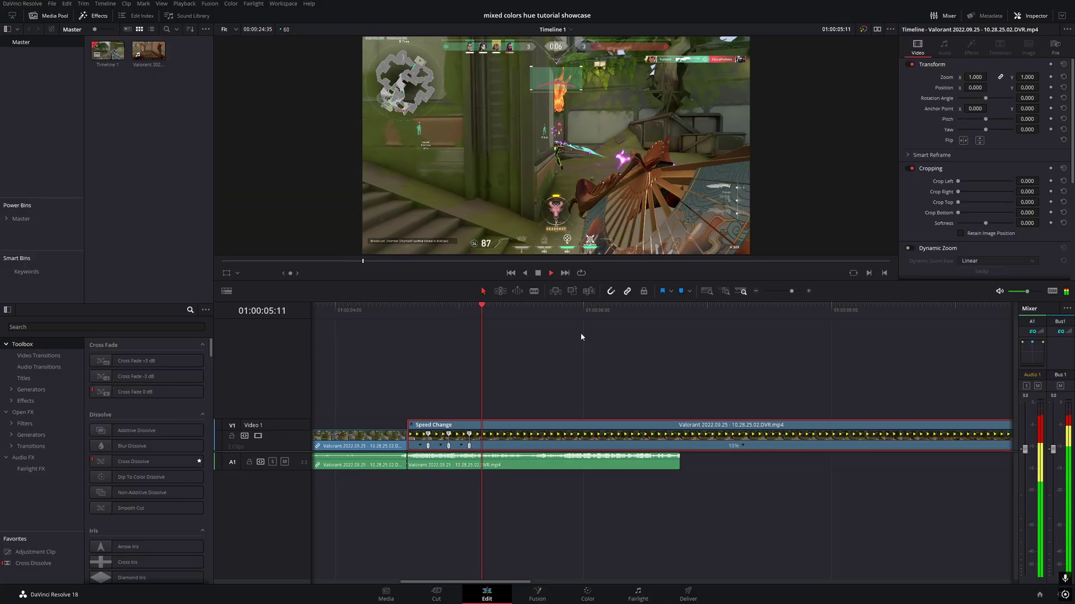
pyautogui.click(391, 316)
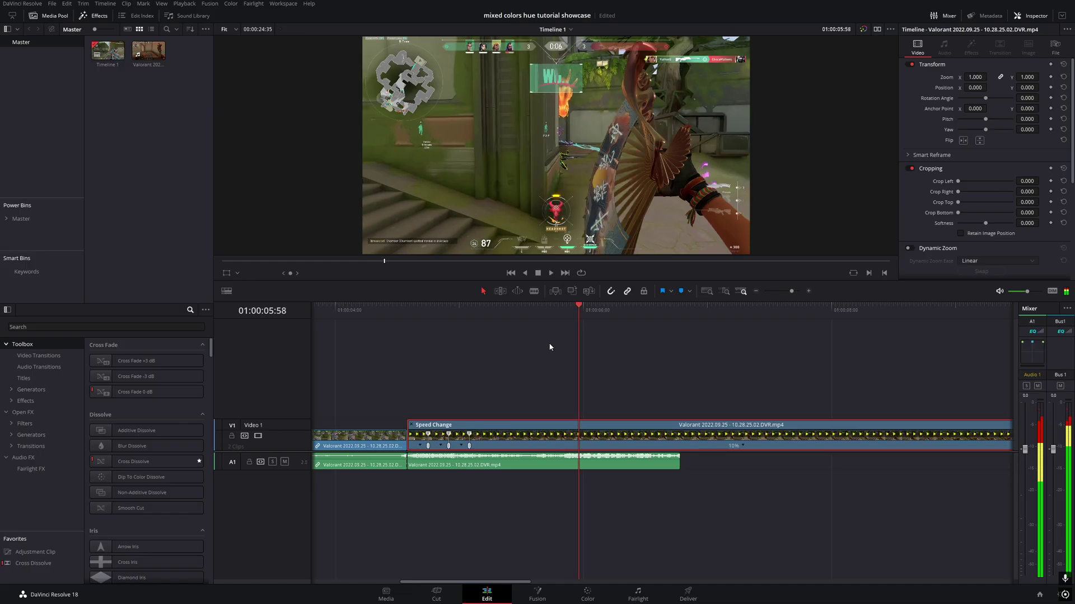
pyautogui.press('space')
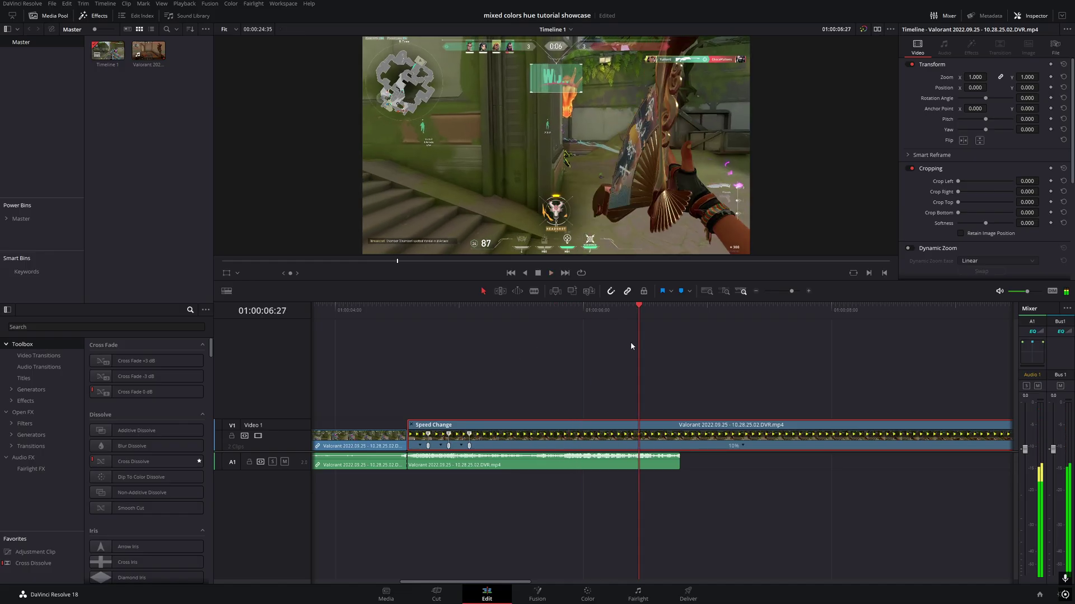
pyautogui.moveTo(791, 291); pyautogui.dragTo(790, 292)
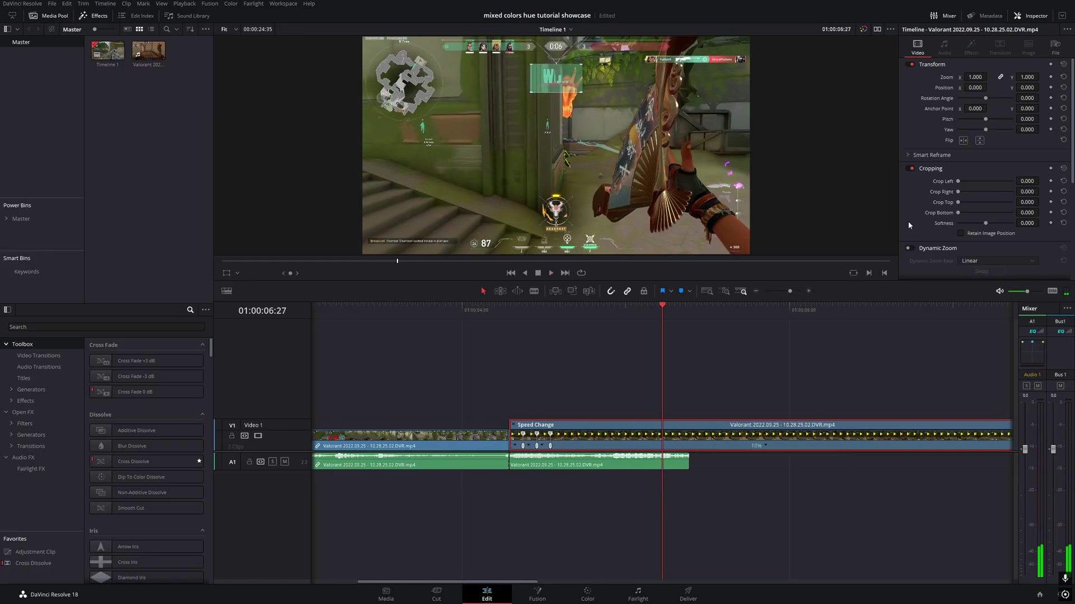
pyautogui.moveTo(1072, 92); pyautogui.dragTo(1069, 224)
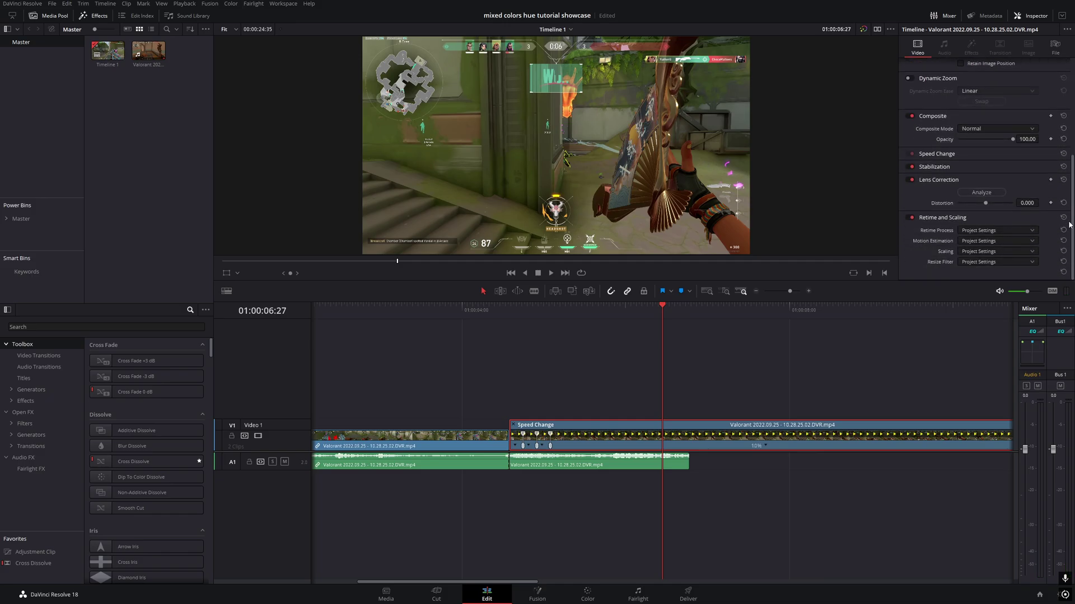
pyautogui.click(994, 232)
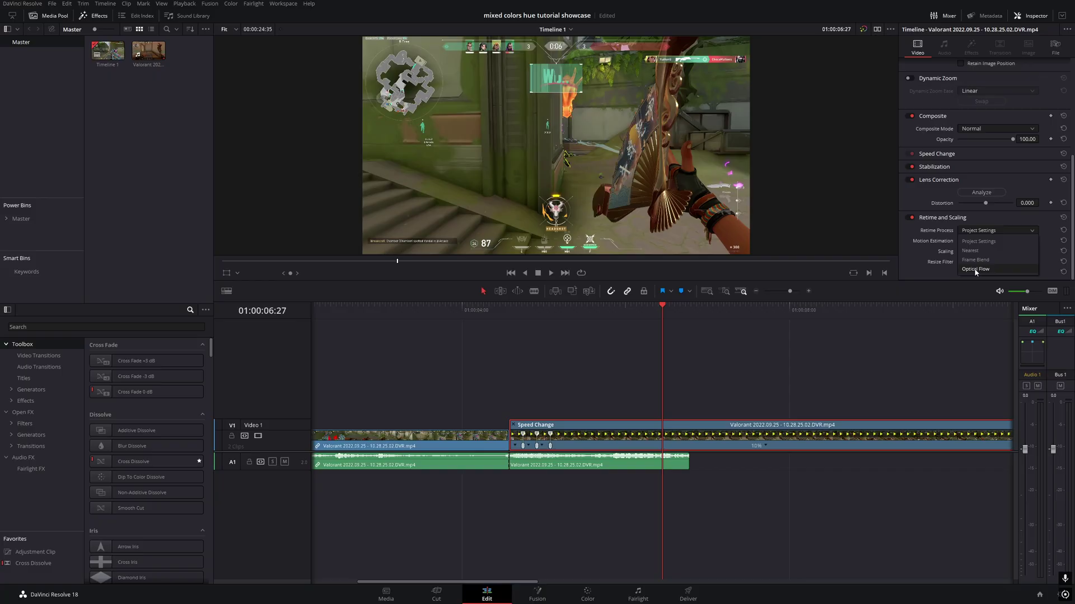
pyautogui.click(975, 269)
pyautogui.click(472, 306)
pyautogui.press('space')
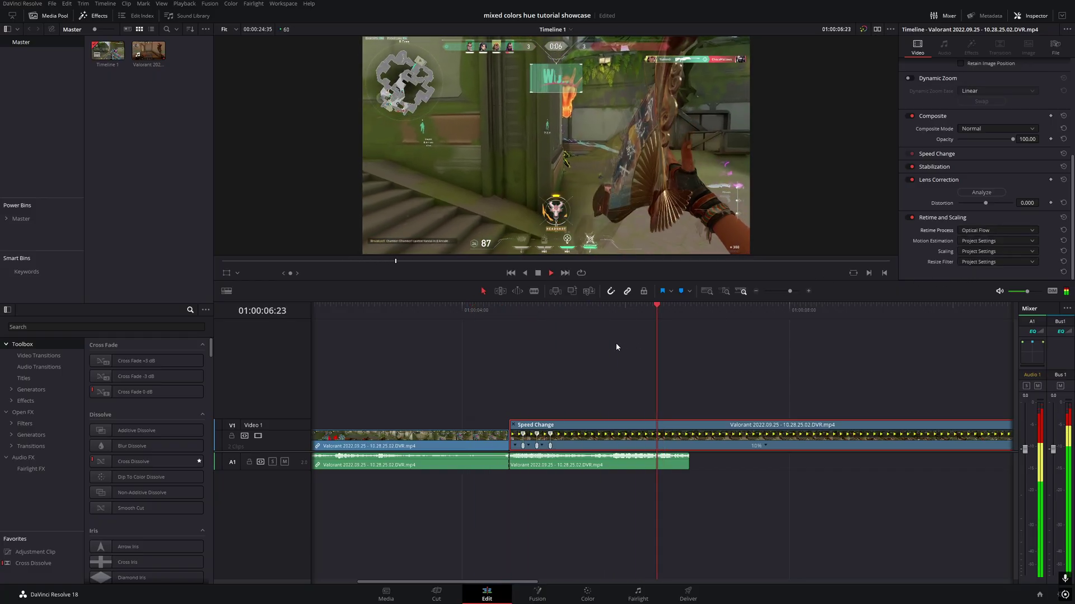
pyautogui.click(761, 306)
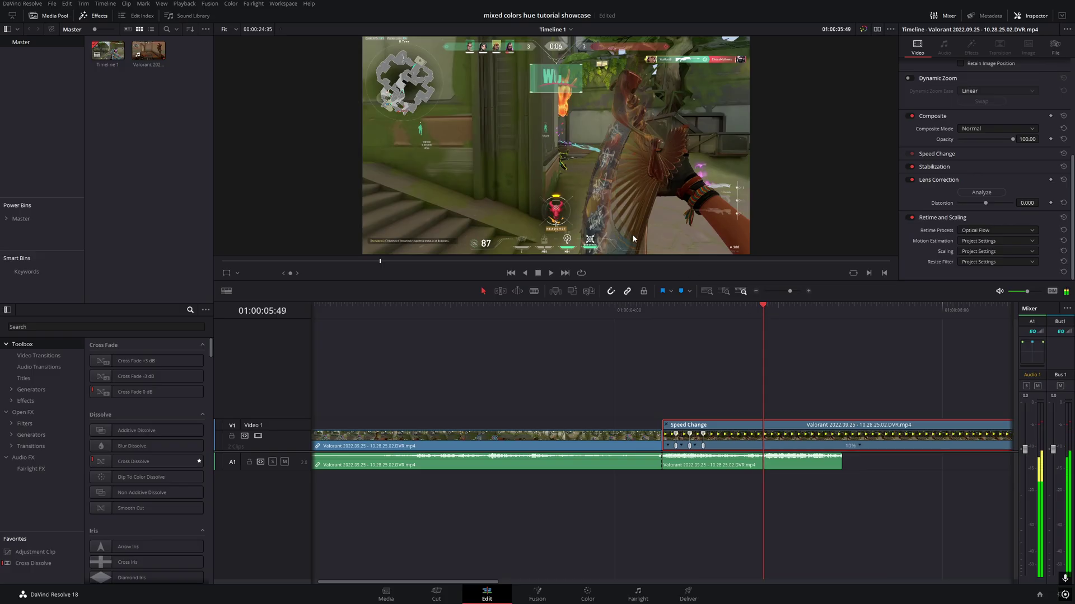
# - Change the slowest section's speed from 10% to 25% and replay it
pyautogui.click(860, 446)
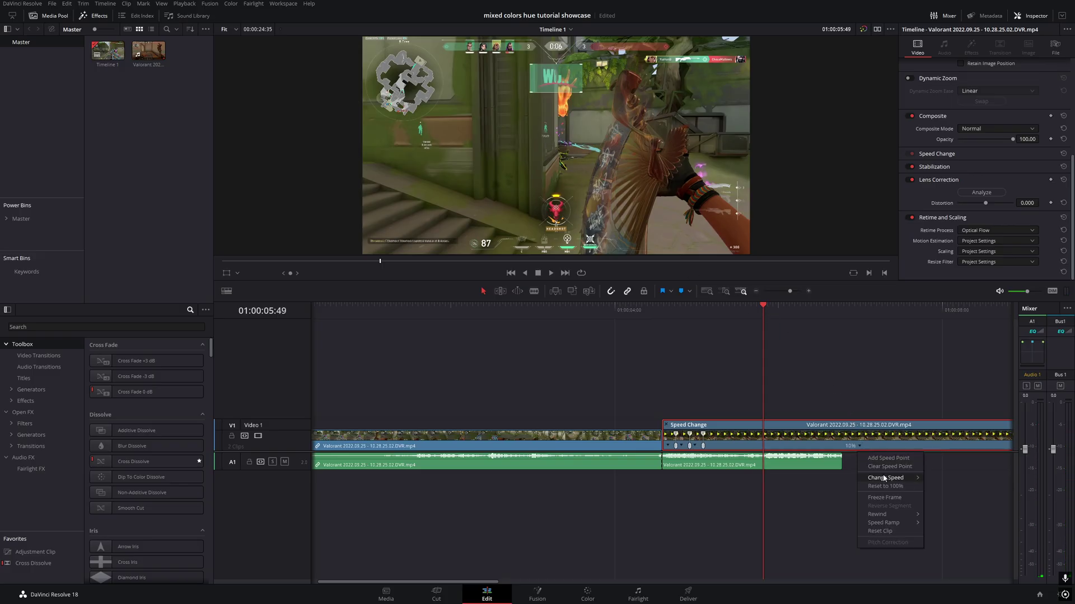
pyautogui.moveTo(895, 474)
pyautogui.click(943, 491)
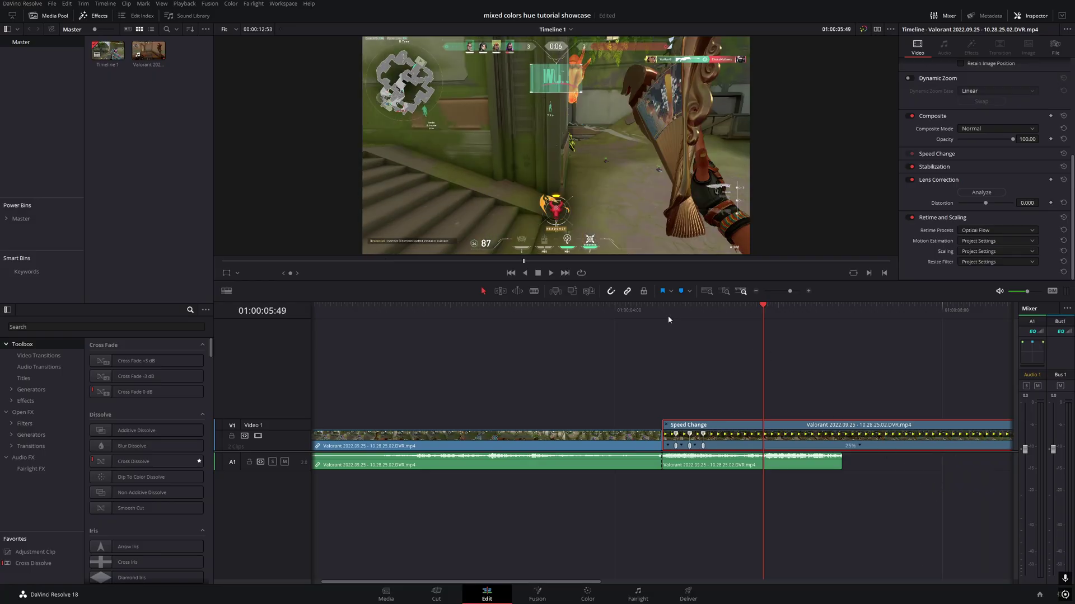
pyautogui.press('Up')
pyautogui.click(553, 273)
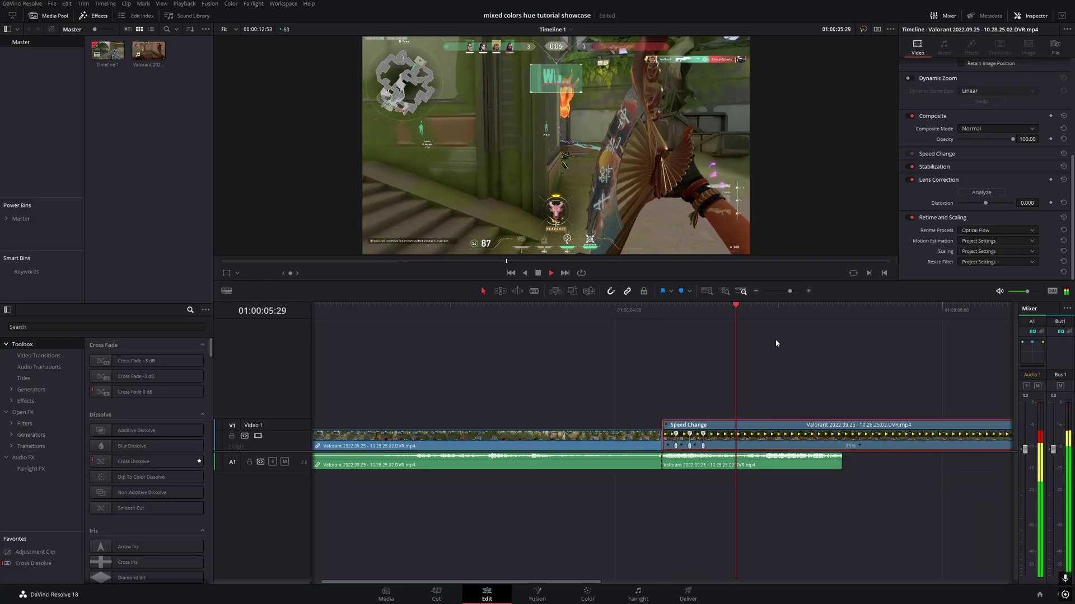
pyautogui.press('Up')
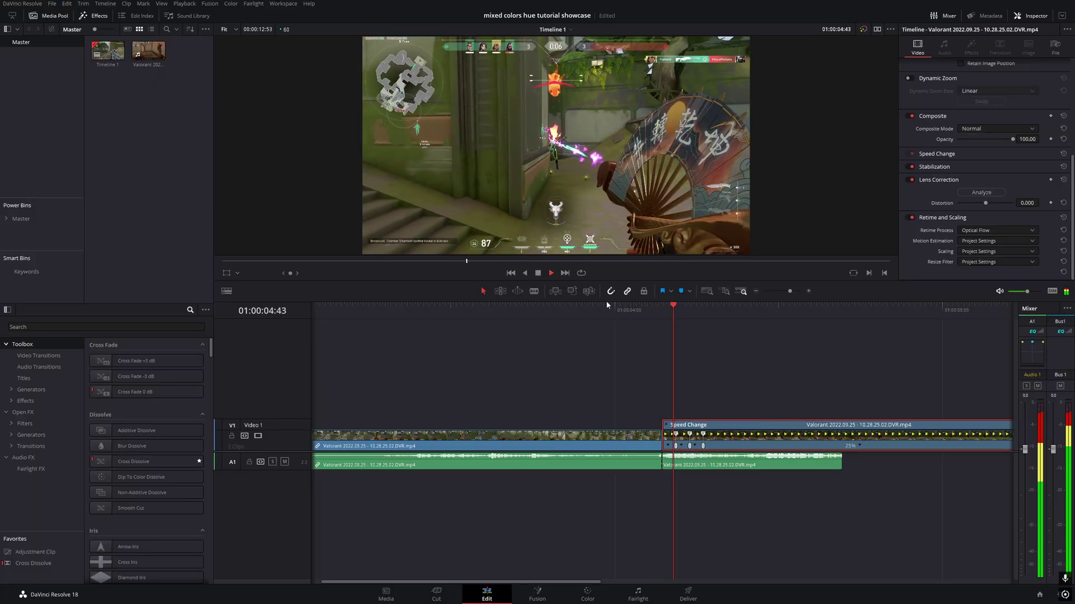
pyautogui.scroll(3, 683, 310)
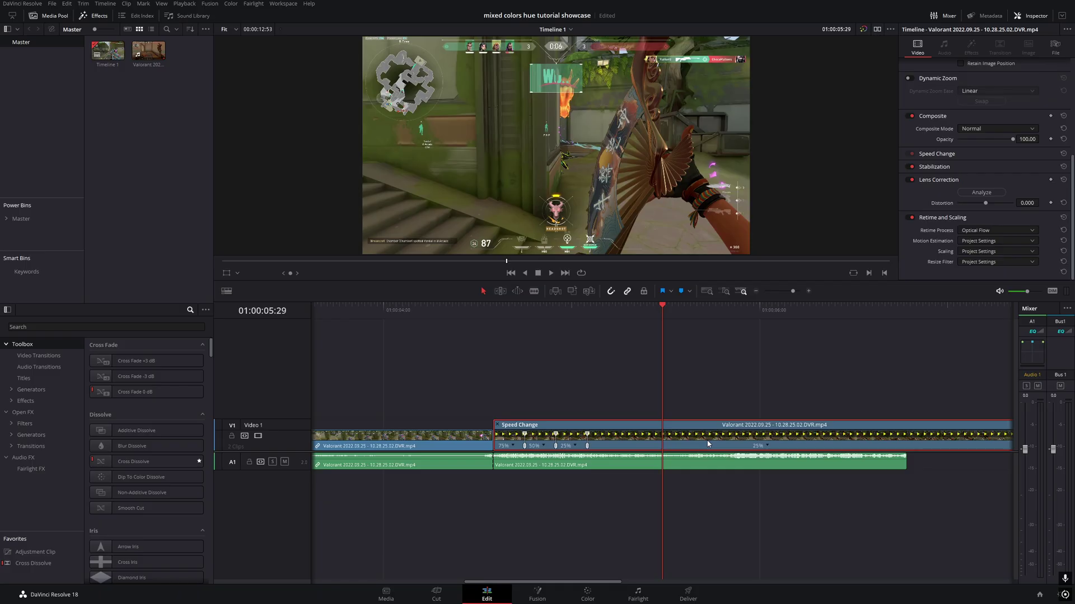
# - Split the ramped clip at the playhead and make the later piece a Freeze Frame, replacing its speed map
pyautogui.hotkey('ctrl', 'b')
pyautogui.rightClick(706, 442)
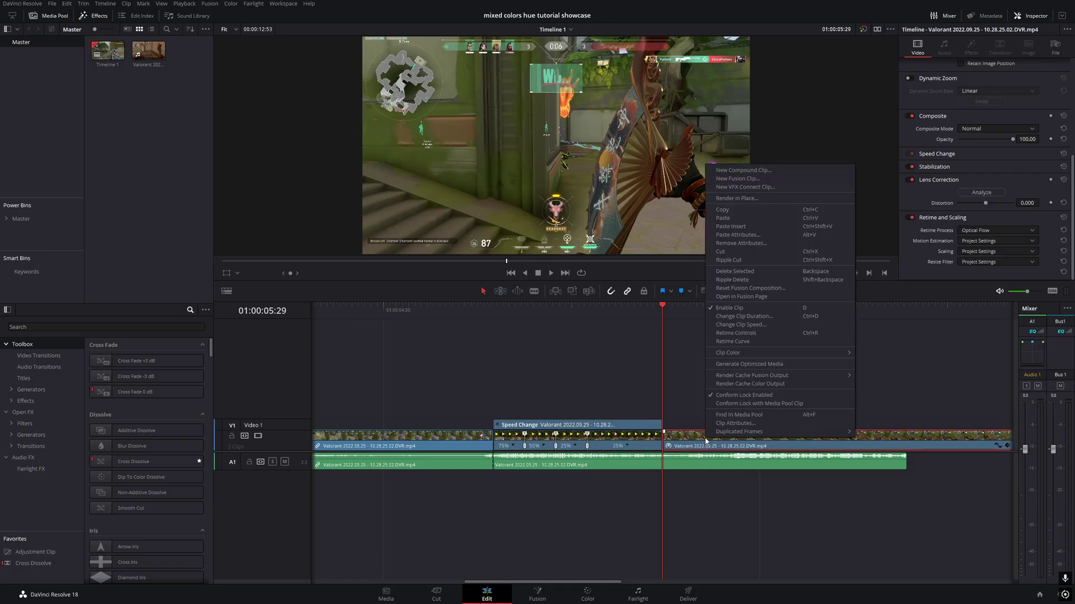
pyautogui.click(764, 324)
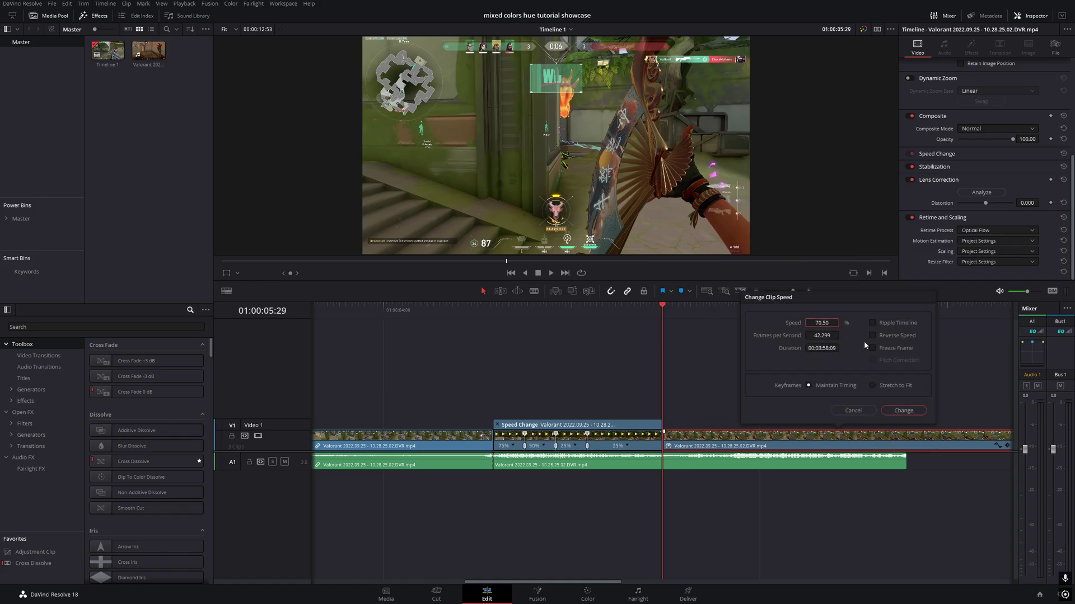
pyautogui.click(872, 348)
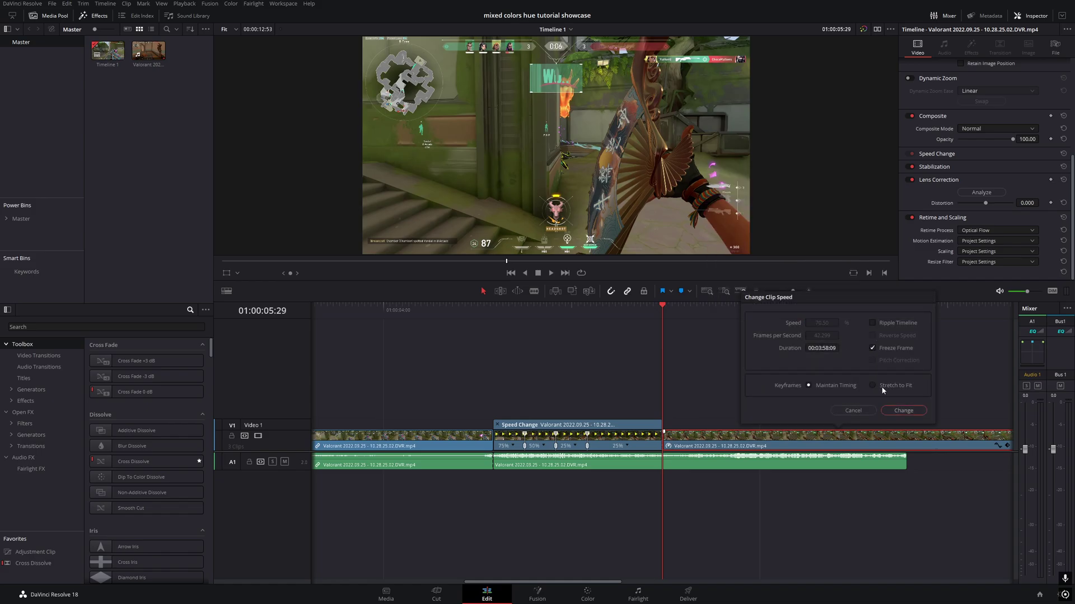
pyautogui.click(903, 411)
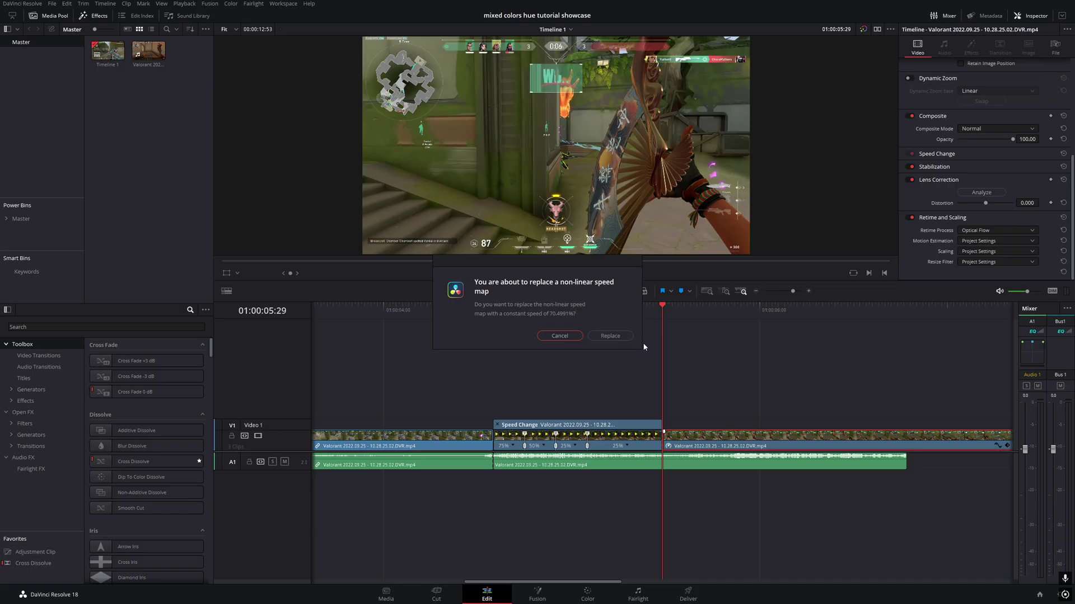
pyautogui.click(625, 337)
pyautogui.press('space')
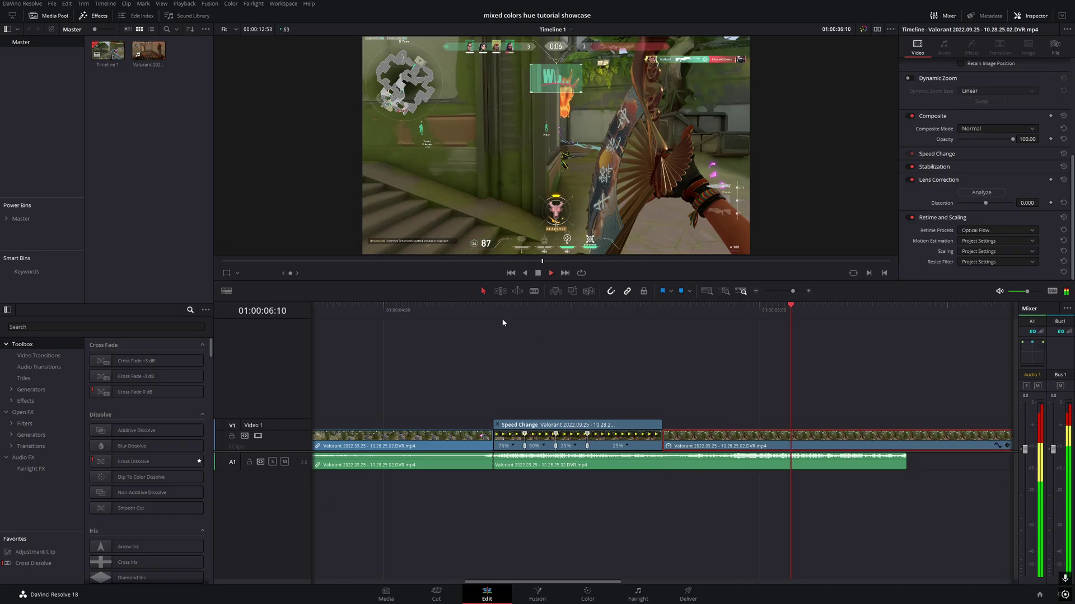
pyautogui.click(472, 310)
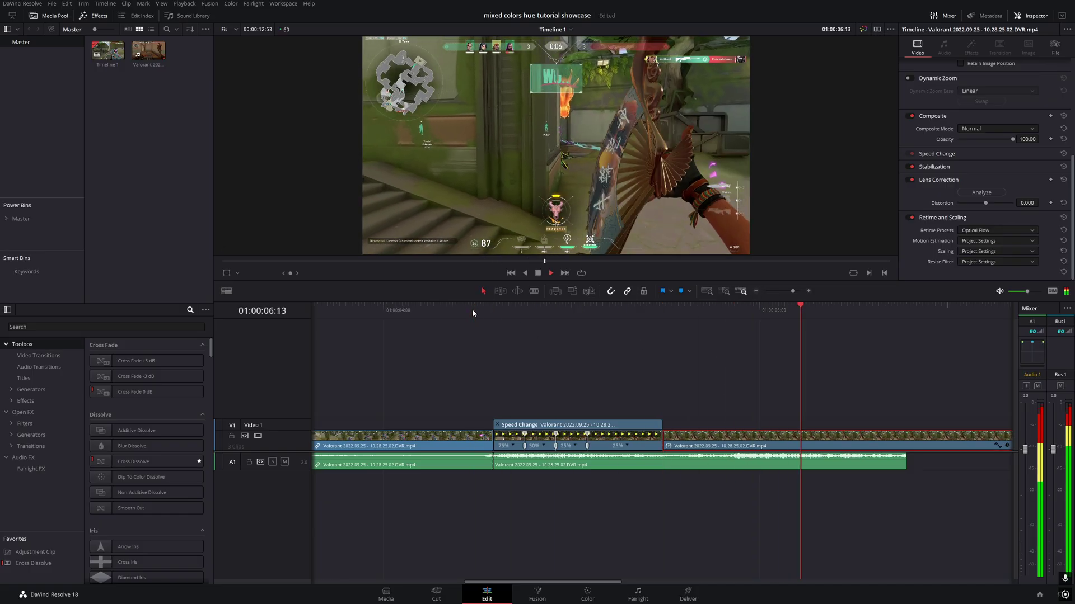
pyautogui.press('space')
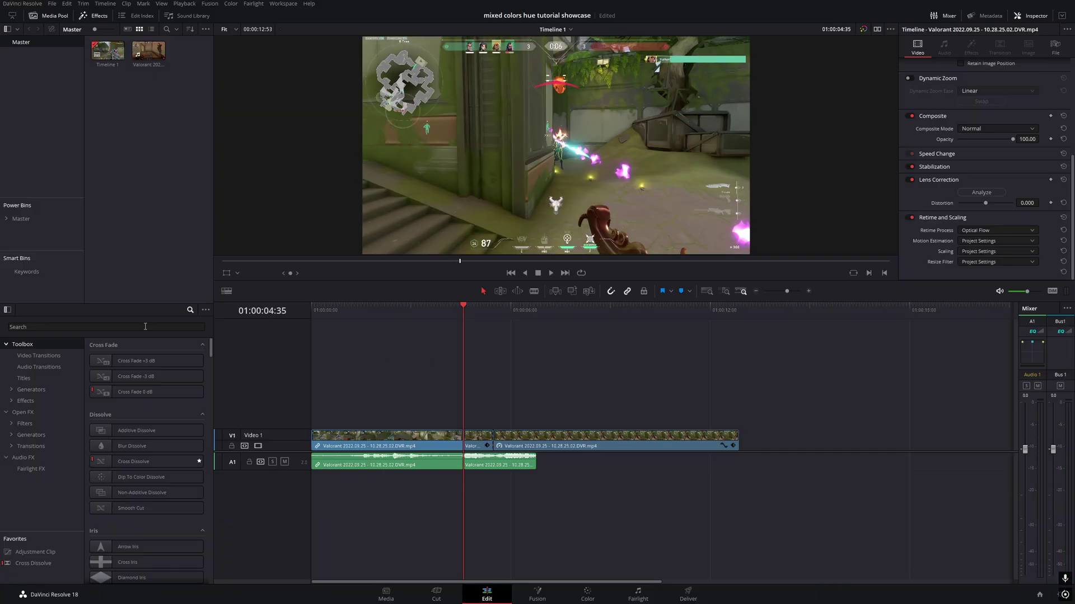
pyautogui.click(102, 327)
# - Place an Adjustment Clip on Video 2 at the playhead and trim it to end at the V1 cut
pyautogui.write('adu')
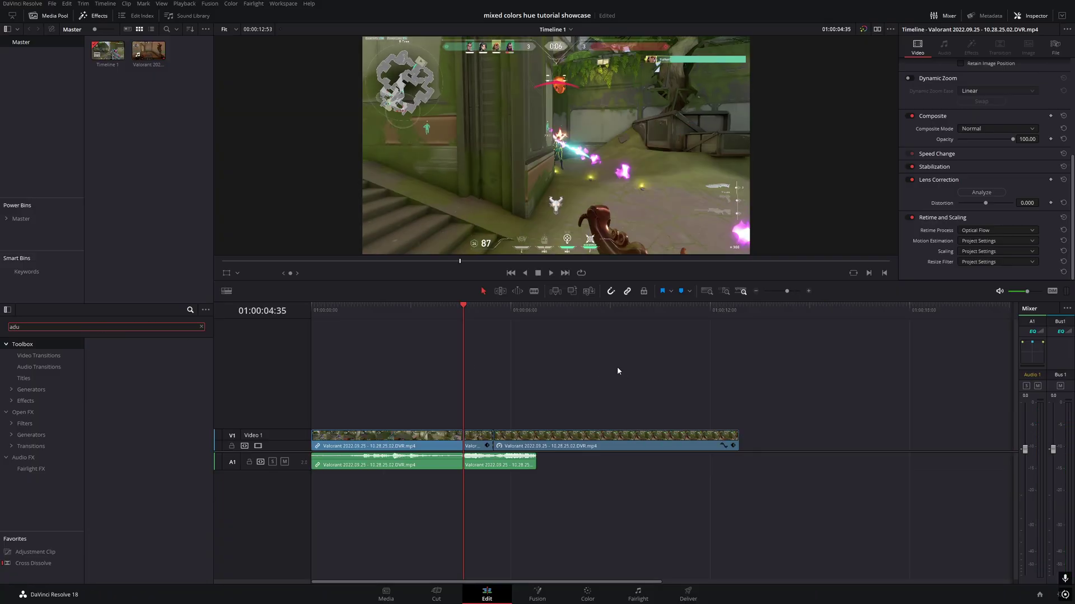
pyautogui.press('BackSpace')
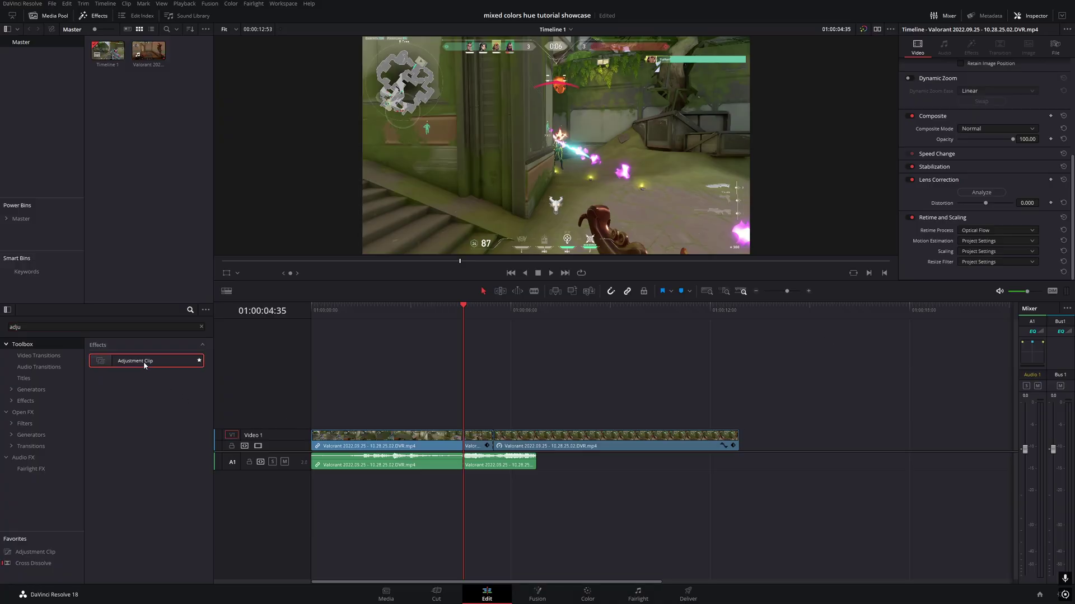
pyautogui.moveTo(144, 361); pyautogui.dragTo(604, 423)
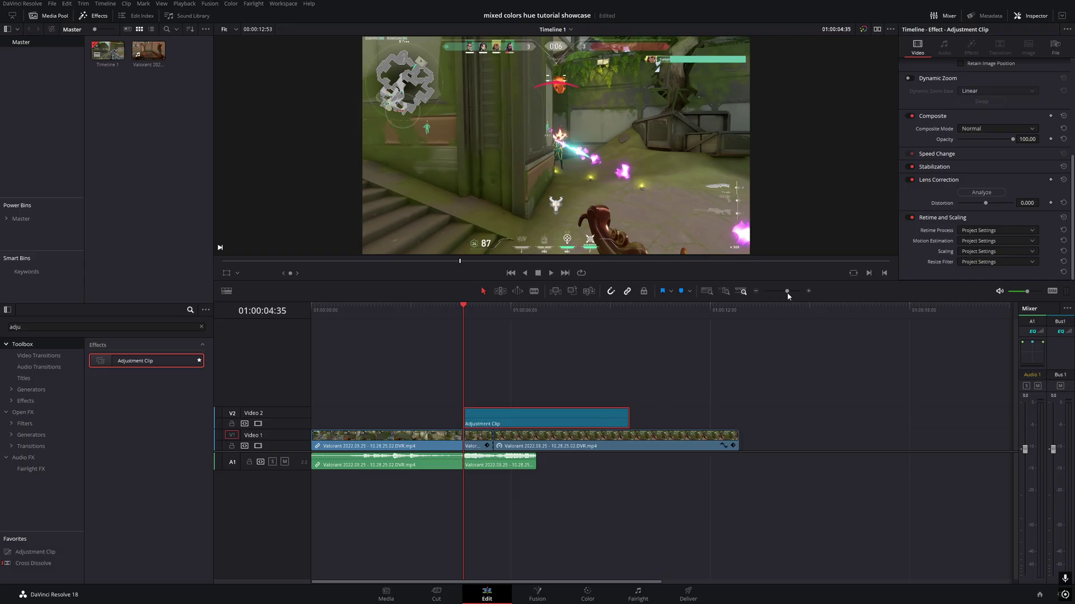
pyautogui.moveTo(787, 292); pyautogui.dragTo(789, 292)
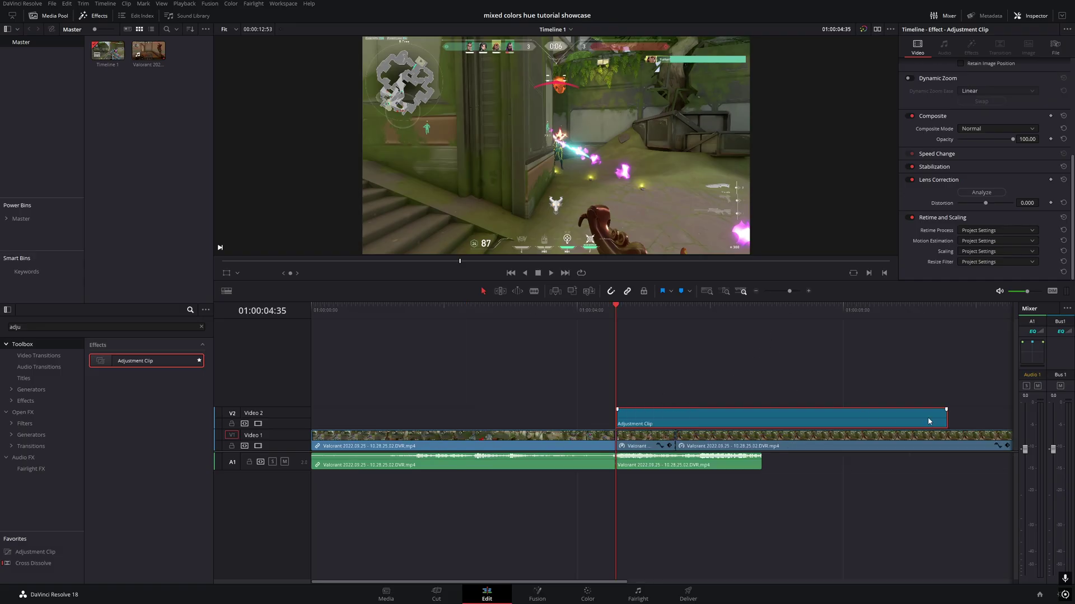
pyautogui.moveTo(947, 419); pyautogui.dragTo(678, 419)
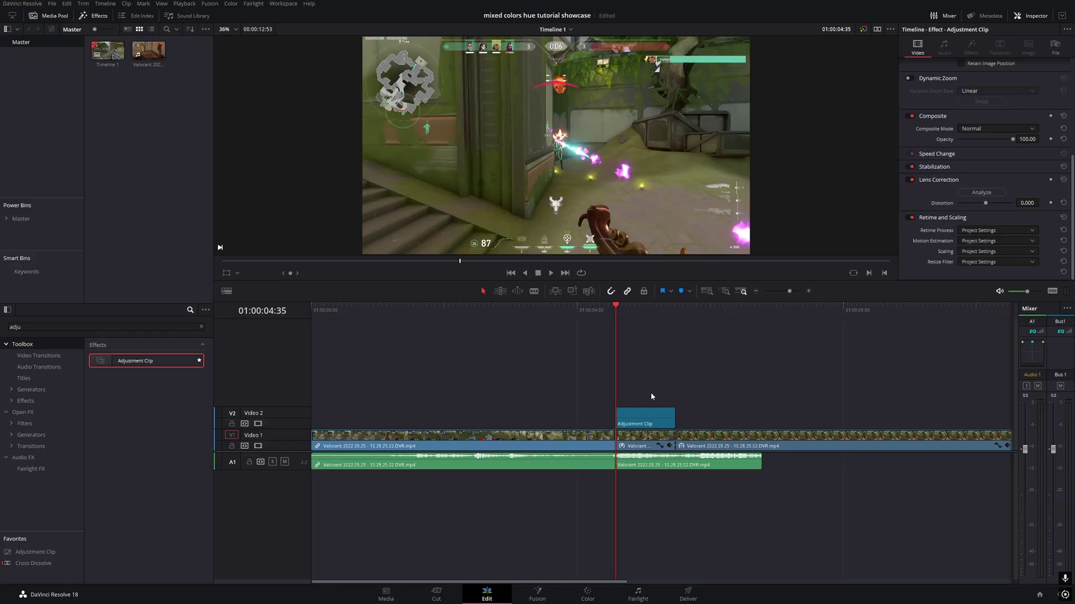
pyautogui.click(643, 428)
pyautogui.moveTo(132, 326); pyautogui.dragTo(2, 326)
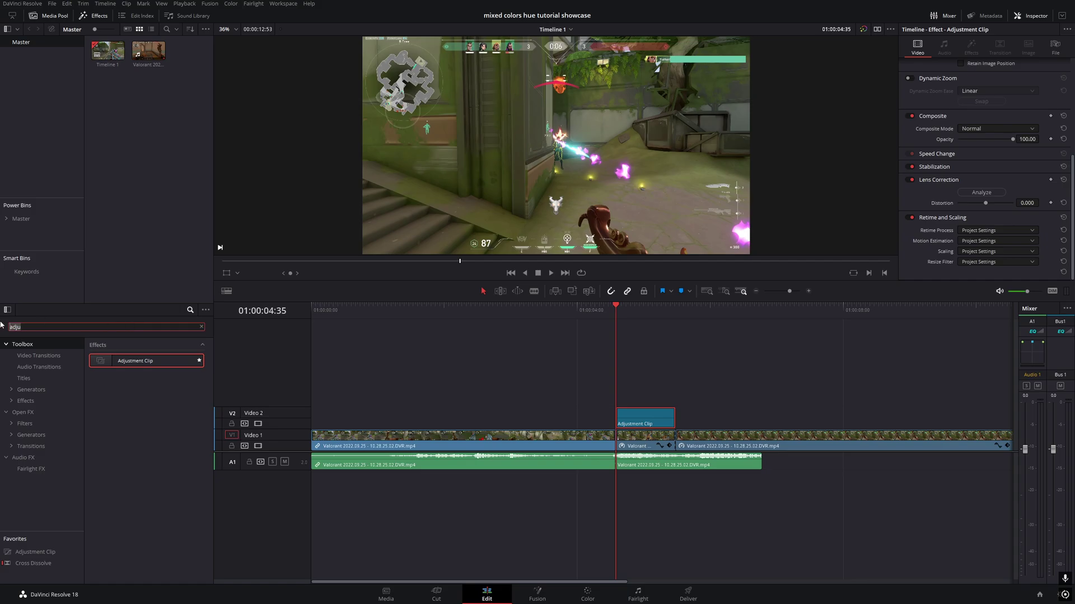
# - Drop the Open FX effect BCC Mixed Colors onto the Adjustment Clip and save with Ctrl+S
pyautogui.write('bcc mixed')
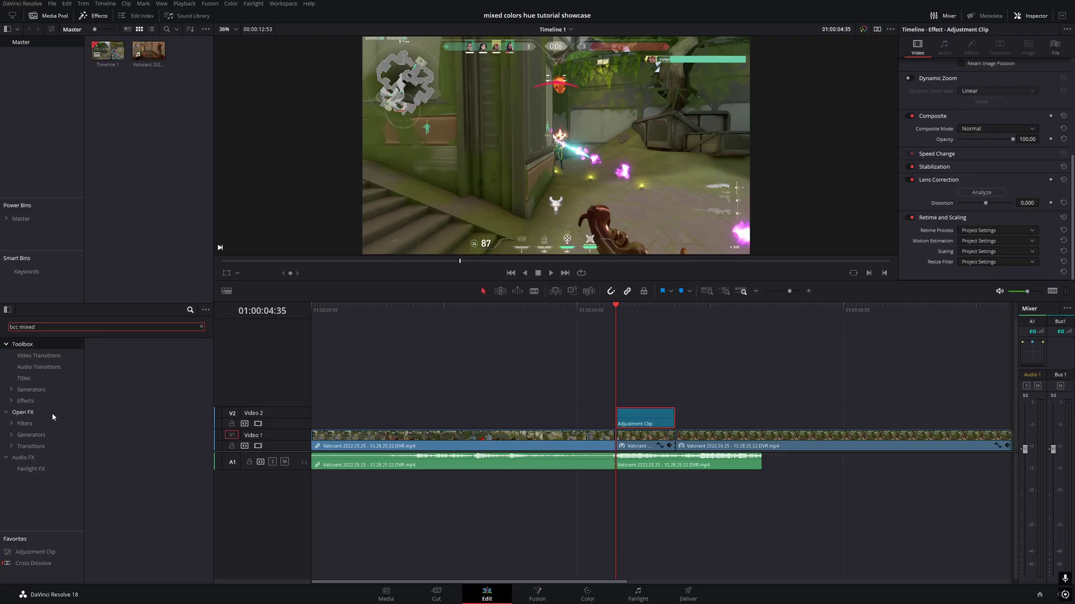
pyautogui.click(25, 417)
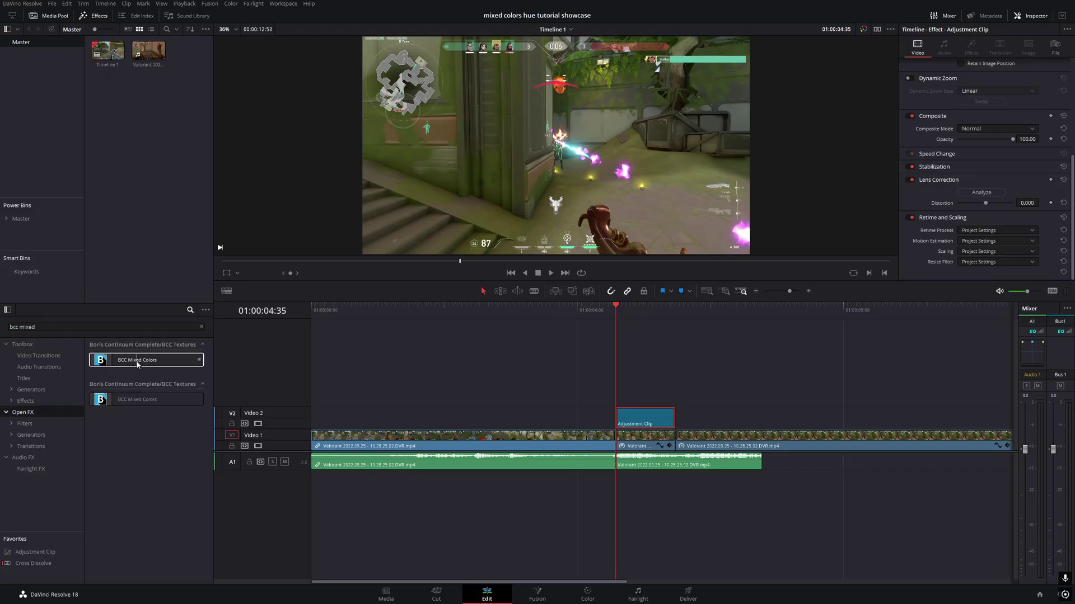
pyautogui.moveTo(138, 365)
pyautogui.moveTo(138, 365); pyautogui.dragTo(645, 418)
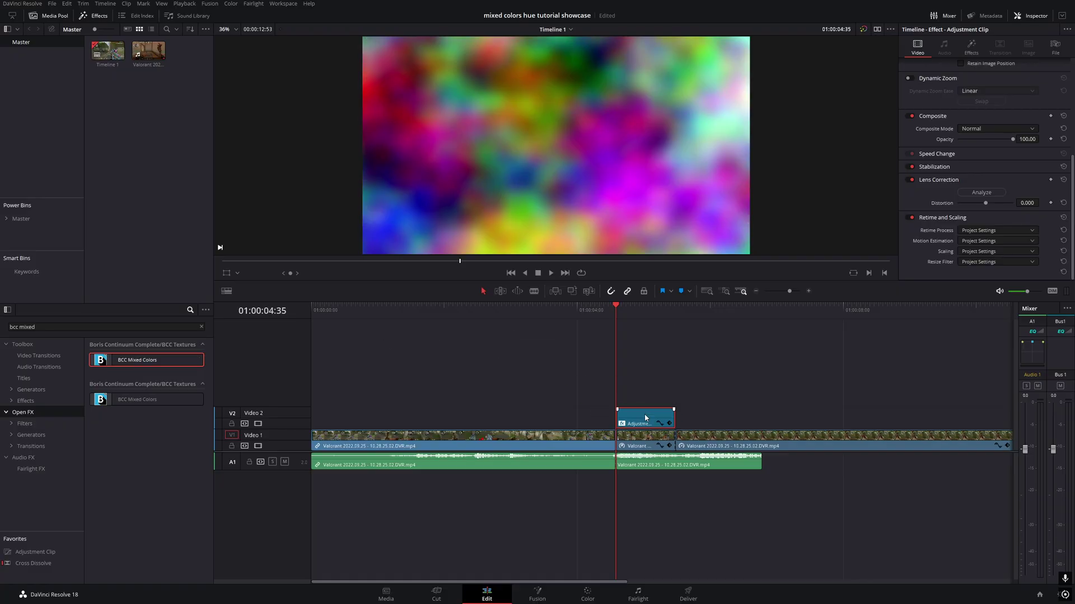
pyautogui.hotkey('ctrl', 's')
# - Set the BCC Mixed Colors Scale X to 1000
pyautogui.click(975, 49)
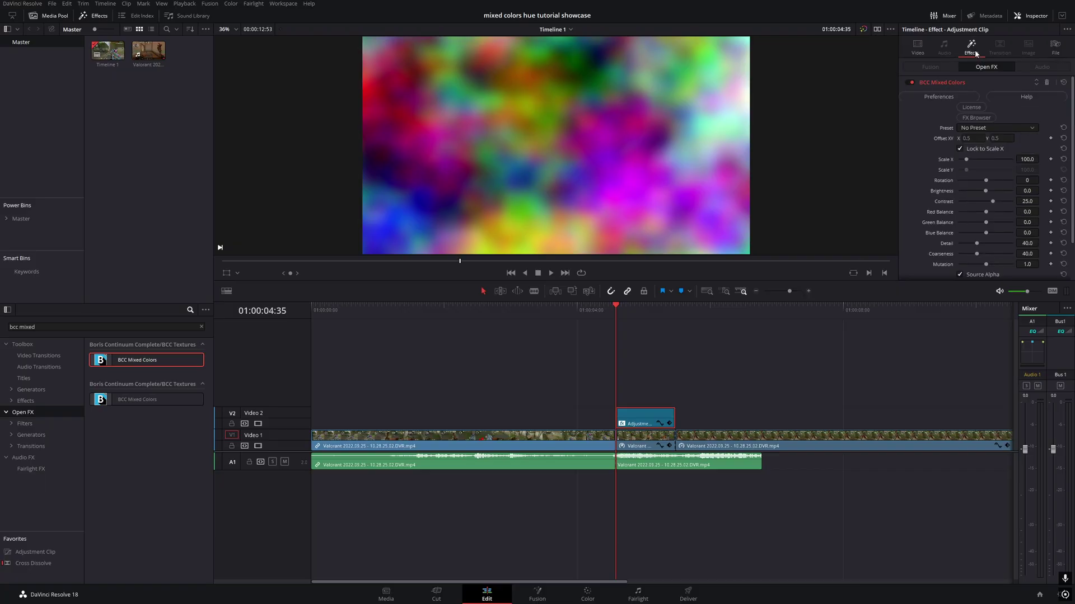
pyautogui.moveTo(1072, 100); pyautogui.dragTo(1072, 126)
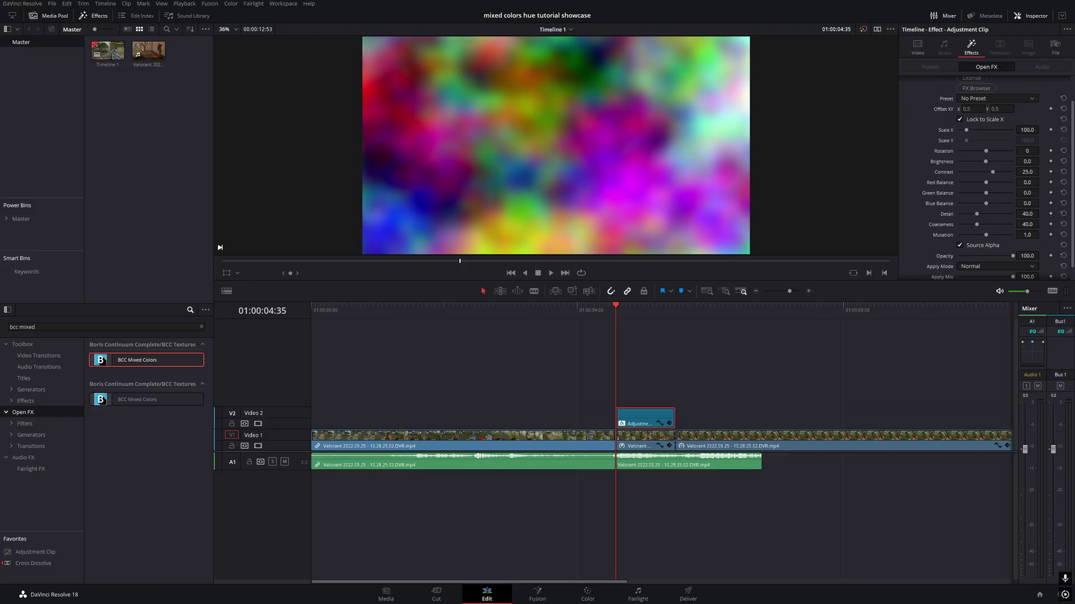
pyautogui.click(1030, 130)
pyautogui.write('0')
pyautogui.press('Return')
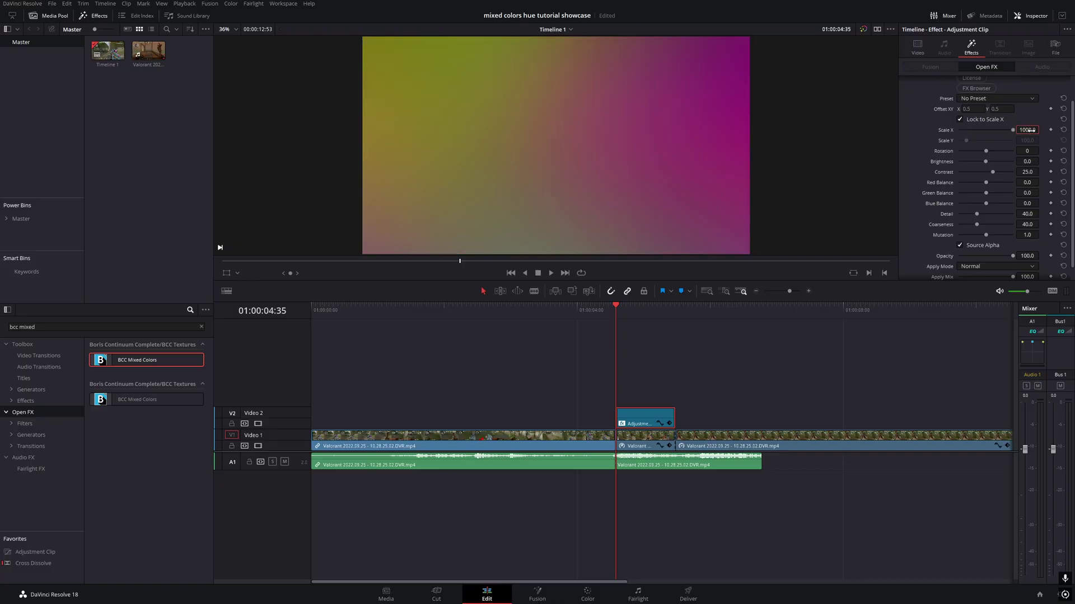
# - Switch the effect's Apply Mode to Hue, preview the tint, and adjust Mutation
pyautogui.scroll(-2, 1073, 149)
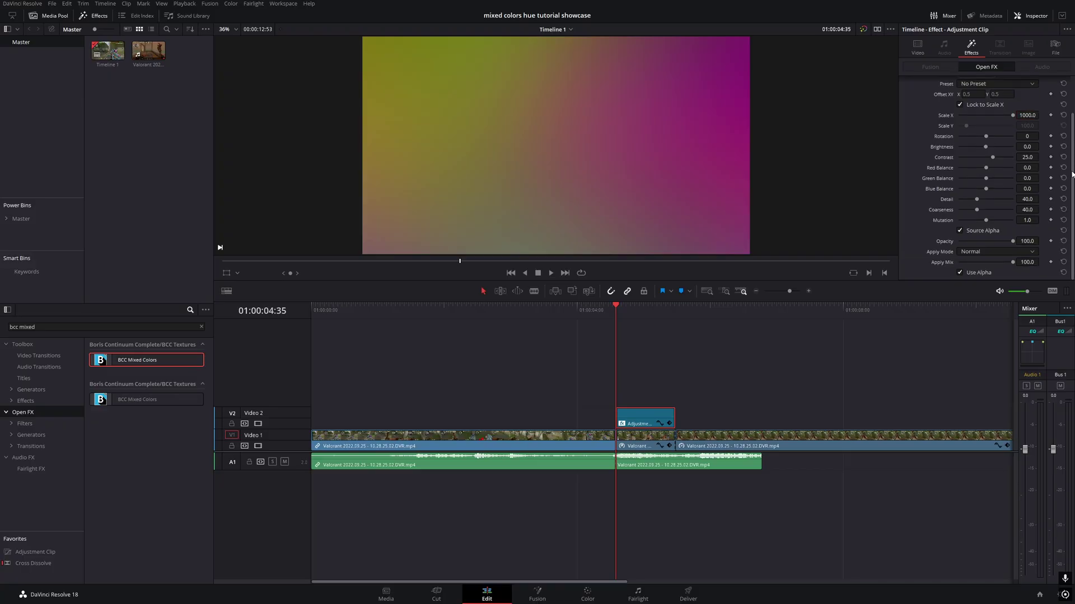
pyautogui.click(993, 253)
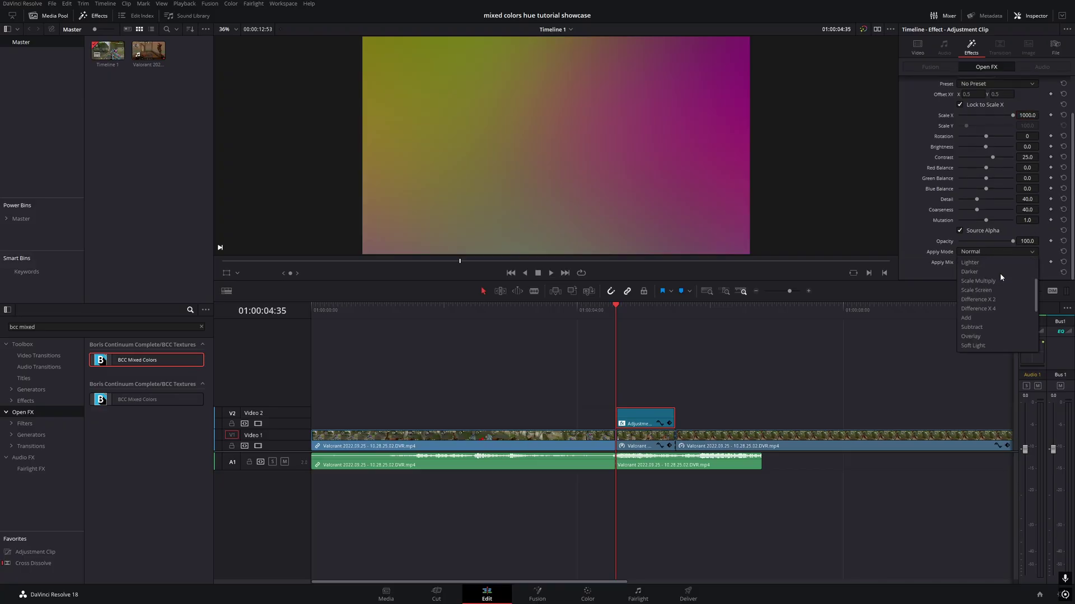
pyautogui.scroll(-1, 1000, 273)
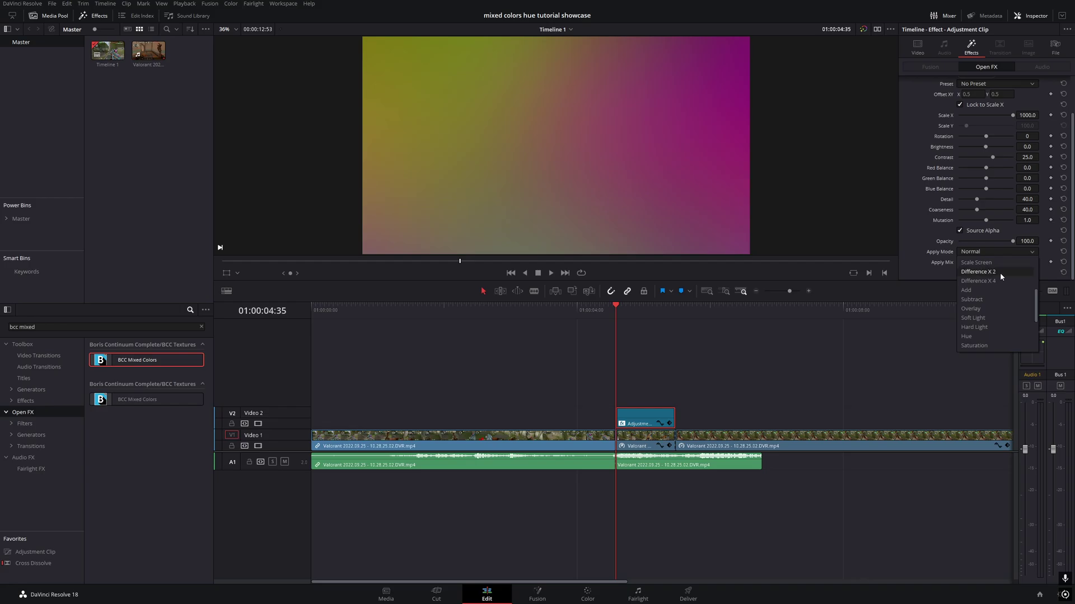
pyautogui.scroll(-1, 999, 274)
pyautogui.click(990, 308)
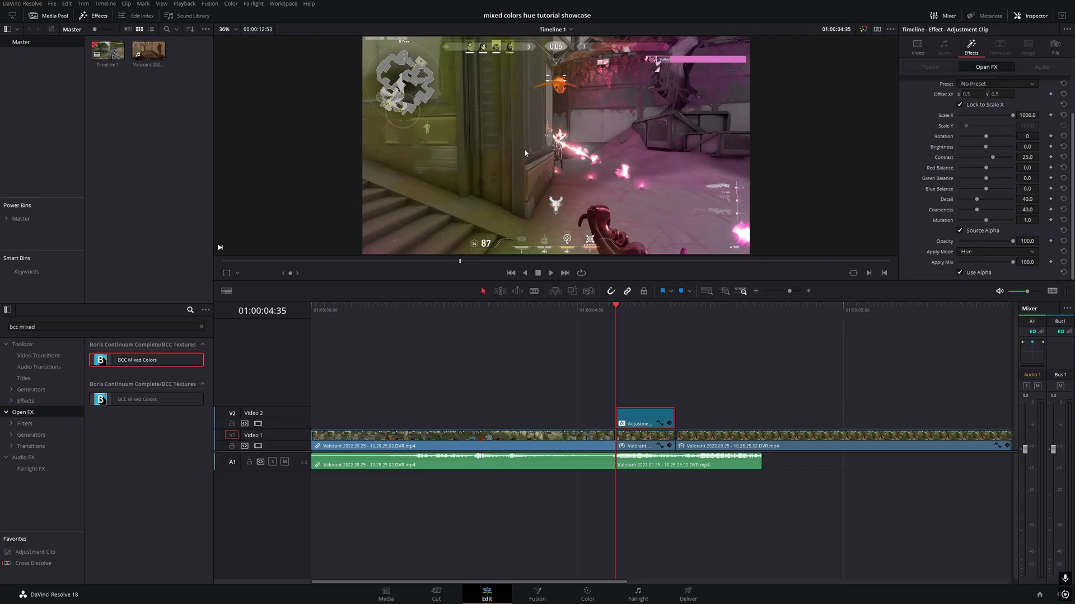
pyautogui.press('space')
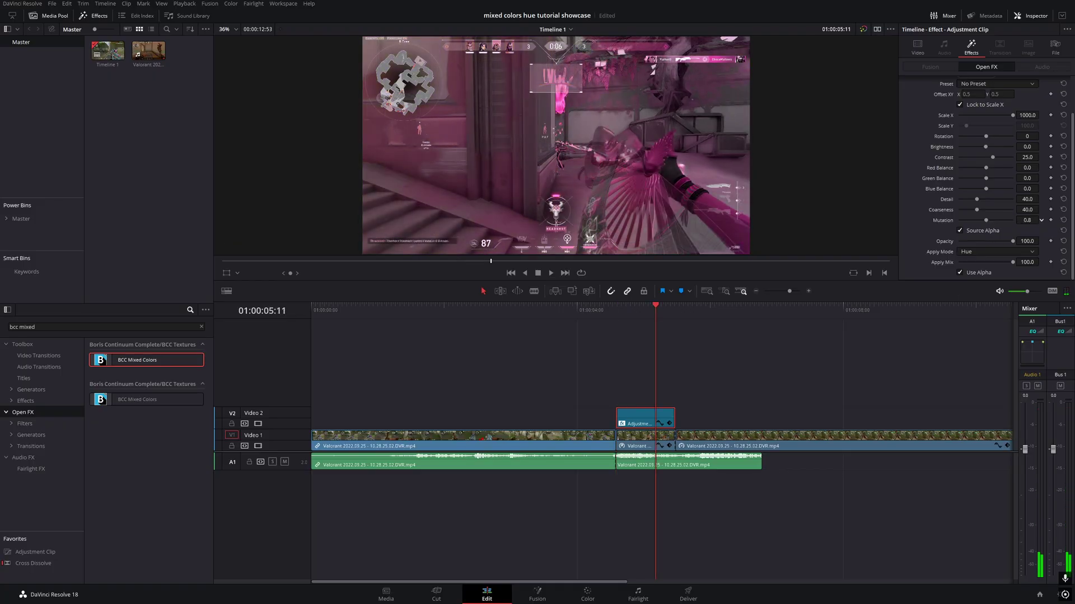
pyautogui.moveTo(1027, 220); pyautogui.dragTo(1041, 231)
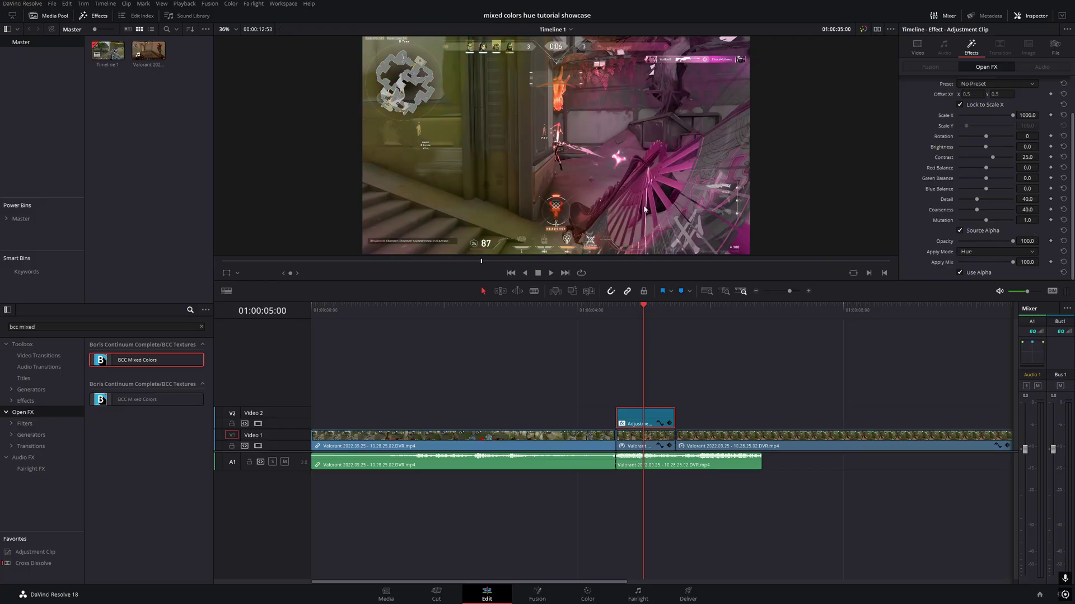
pyautogui.click(625, 308)
# - Move the Adjustment Clip to Video 3, copy the V1 section onto Video 2, then open Color
pyautogui.click(670, 371)
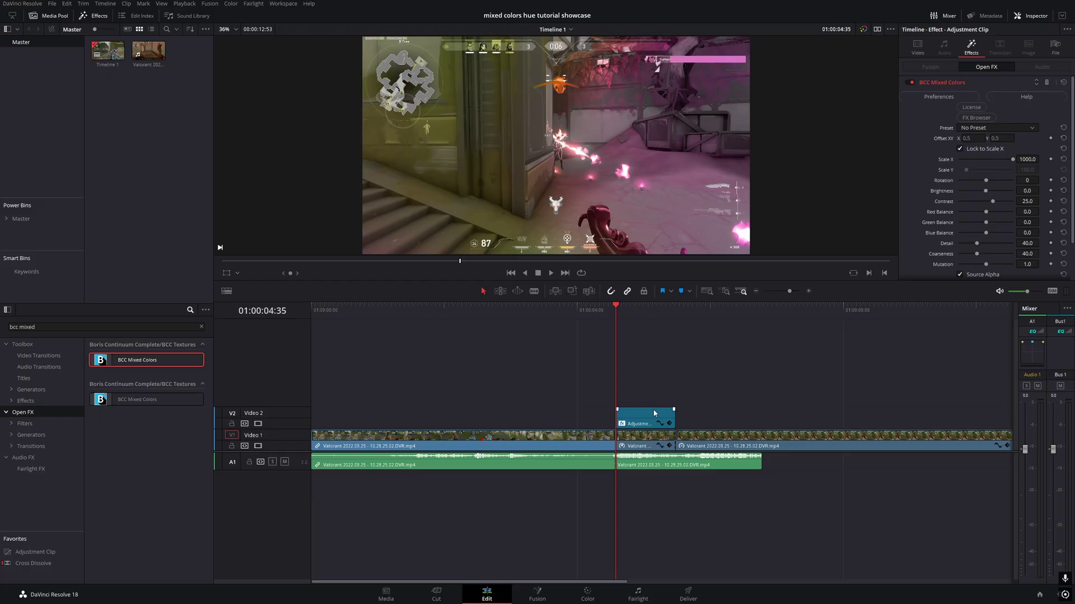
pyautogui.moveTo(646, 421); pyautogui.dragTo(650, 403)
pyautogui.click(634, 447)
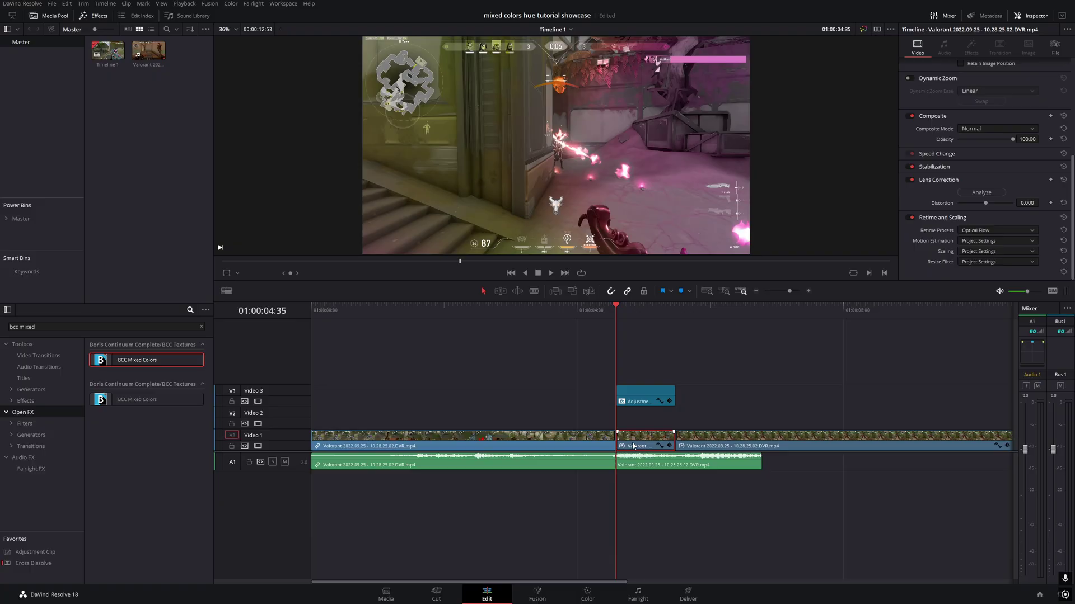
pyautogui.moveTo(634, 447); pyautogui.dragTo(647, 427)
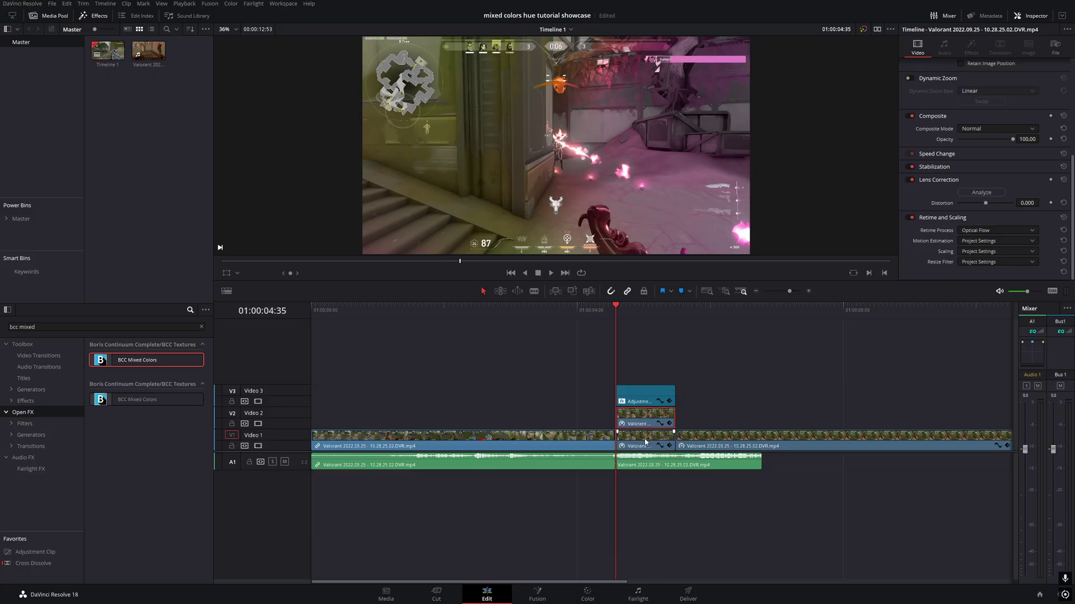
pyautogui.click(586, 602)
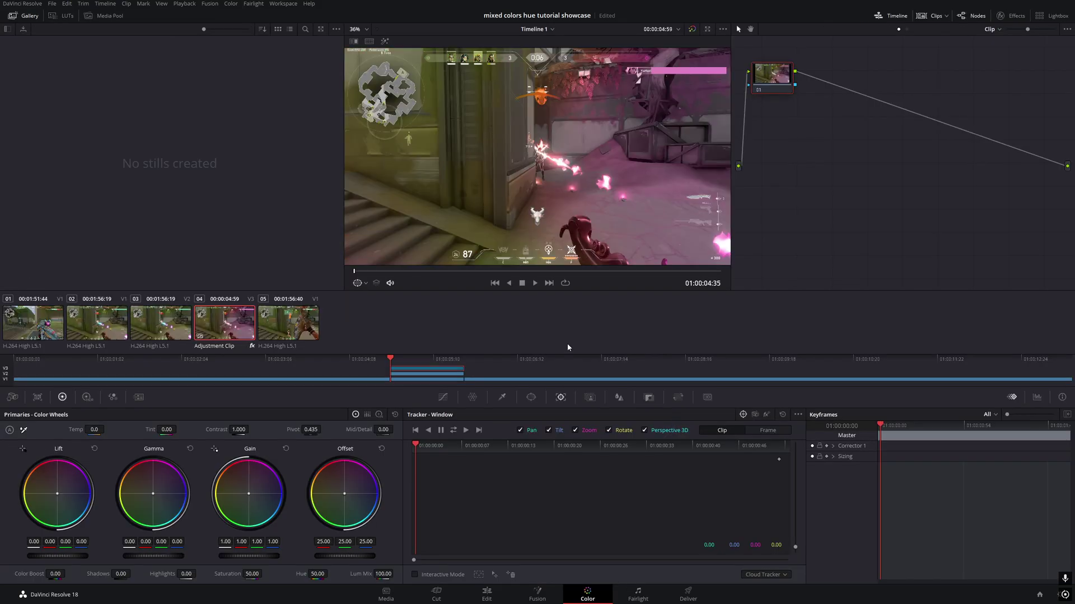
# - Add a Circle power window to the Video 2 copy and position it over the right-side action
pyautogui.click(143, 327)
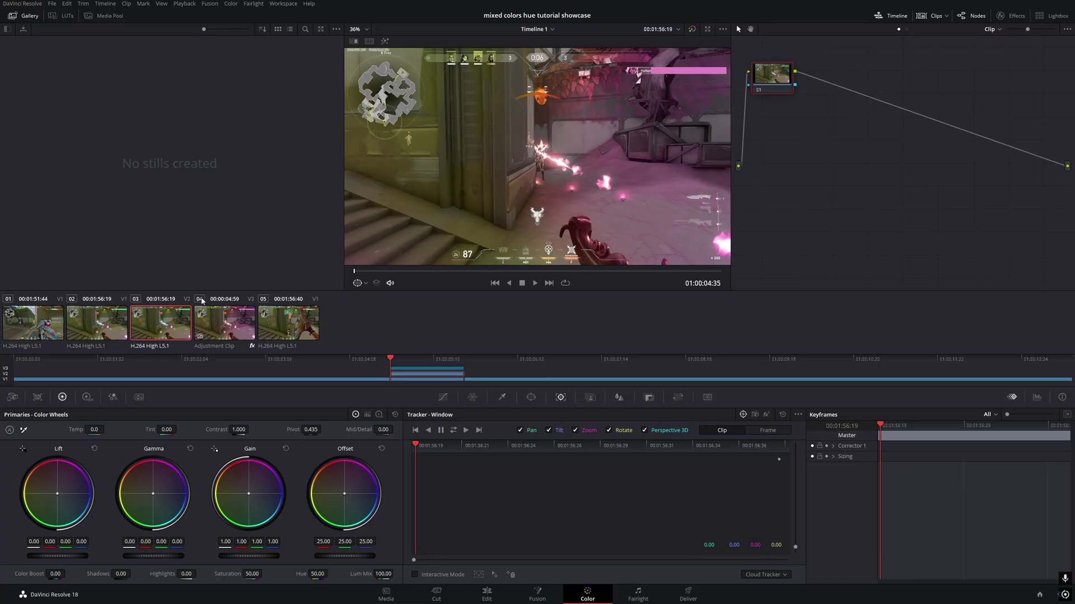
pyautogui.click(530, 397)
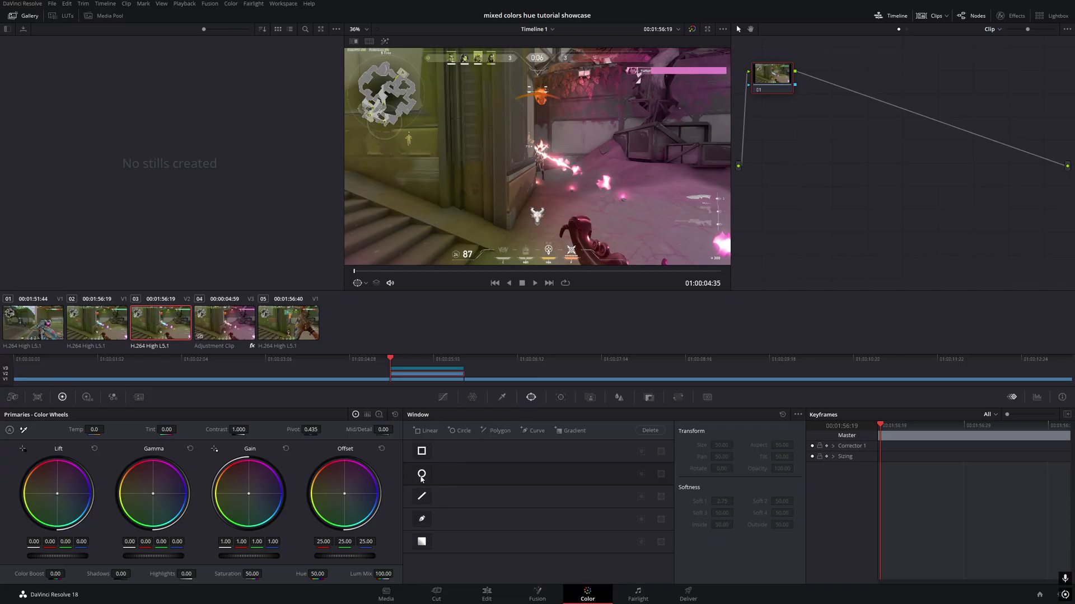
pyautogui.click(421, 476)
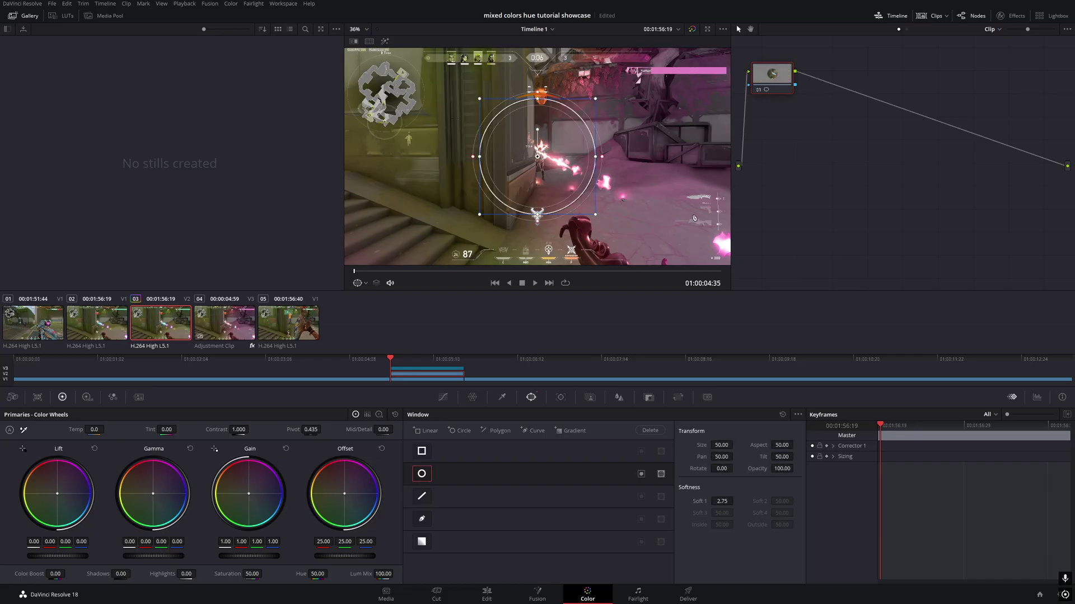
pyautogui.scroll(-1, 646, 197)
pyautogui.scroll(-2, 646, 197)
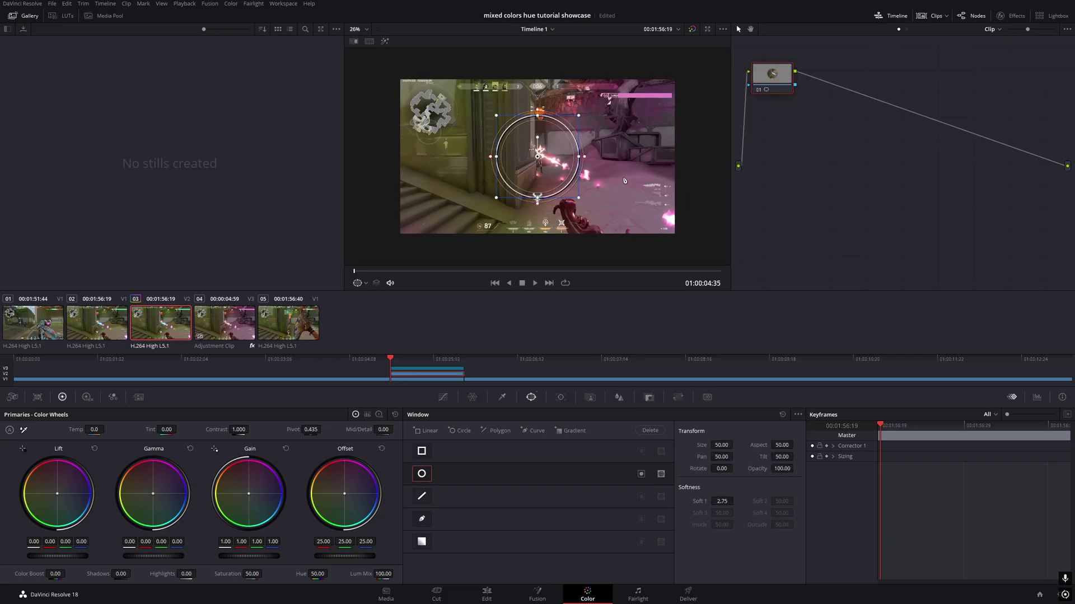
pyautogui.moveTo(534, 191); pyautogui.dragTo(639, 241)
pyautogui.moveTo(545, 175); pyautogui.dragTo(549, 188)
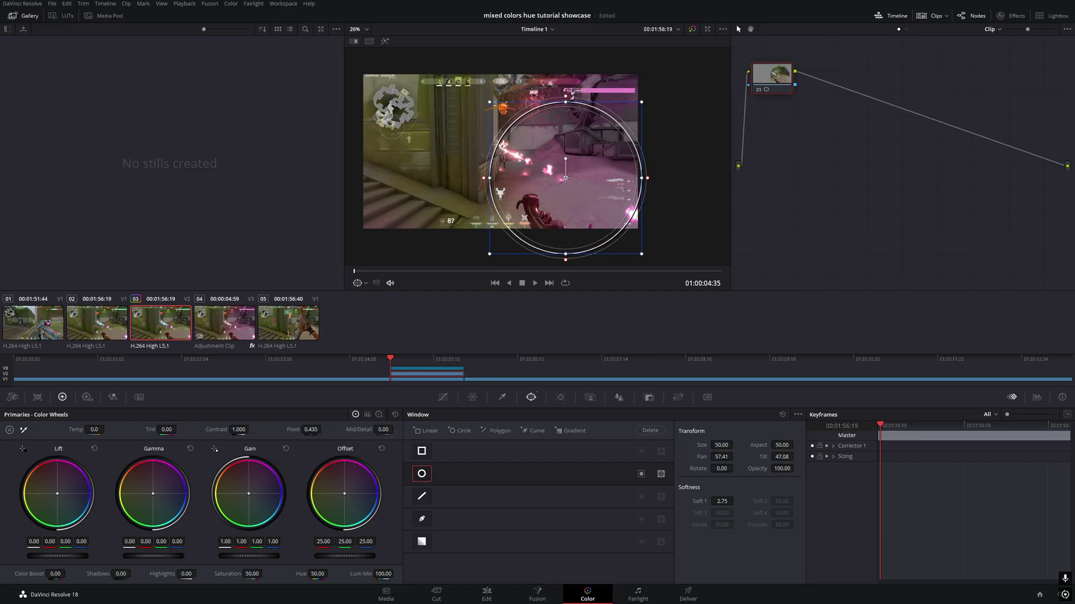
pyautogui.click(512, 270)
pyautogui.moveTo(561, 172); pyautogui.dragTo(573, 167)
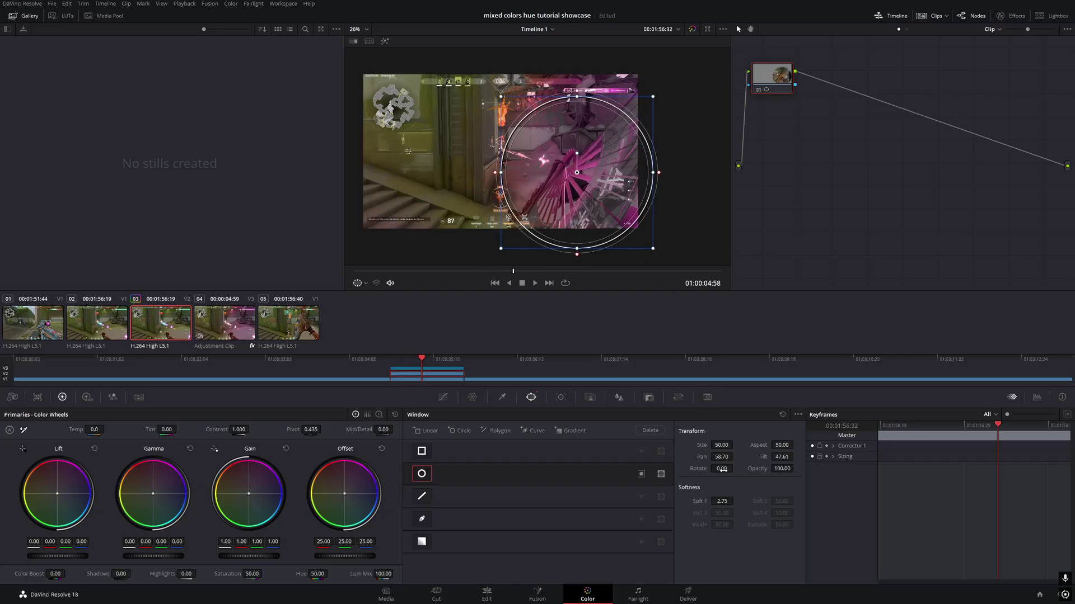
# - Set the window's Soft 1 to 10, connect it to an Alpha Output, and return to Edit
pyautogui.click(722, 501)
pyautogui.write('10')
pyautogui.press('Return')
pyautogui.moveTo(598, 169); pyautogui.dragTo(596, 165)
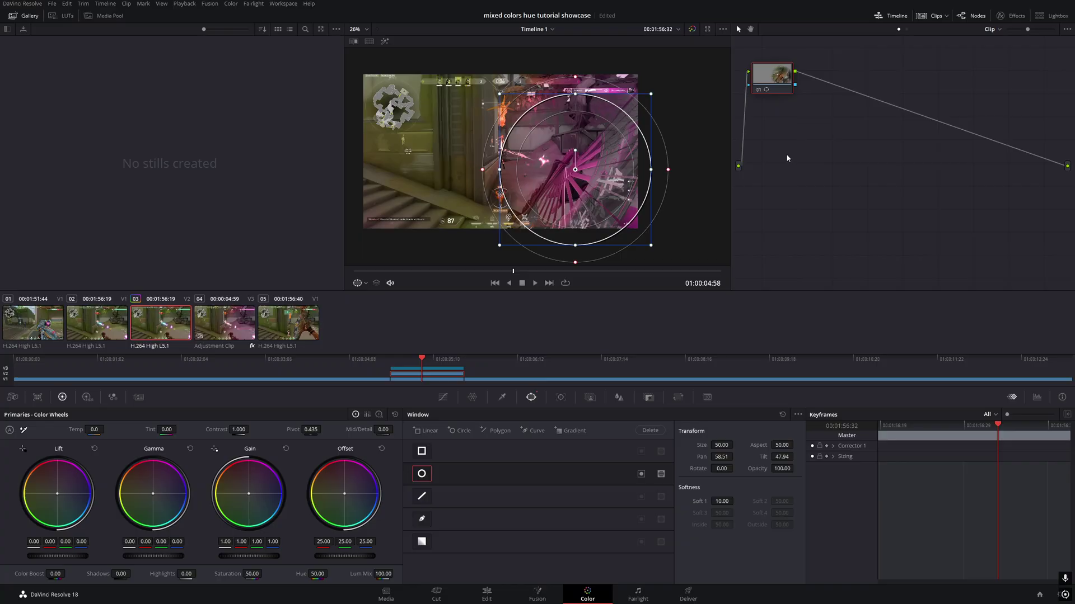
pyautogui.rightClick(855, 149)
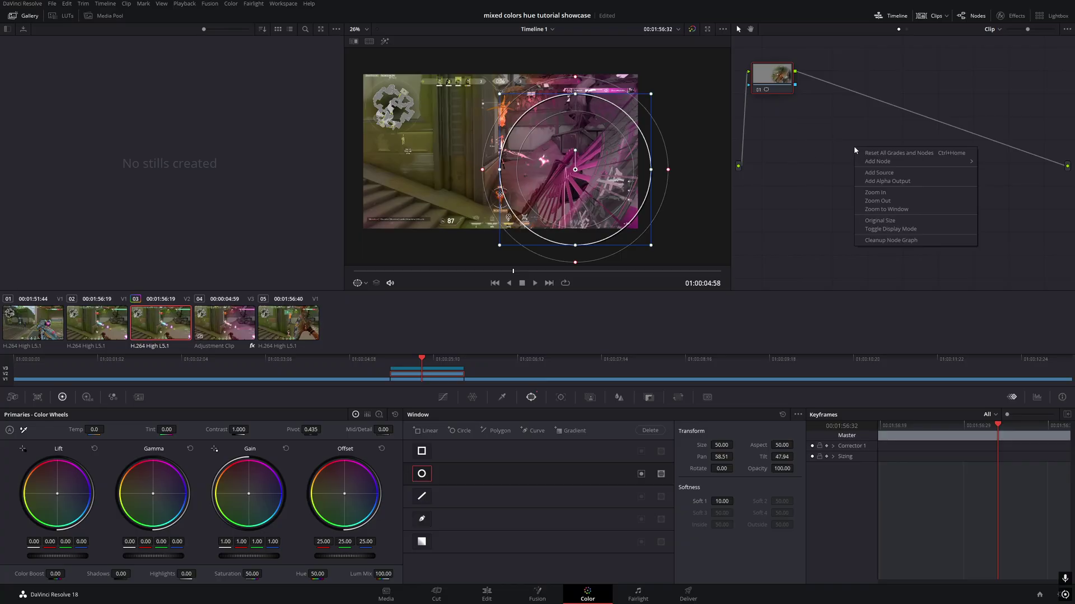
pyautogui.click(877, 181)
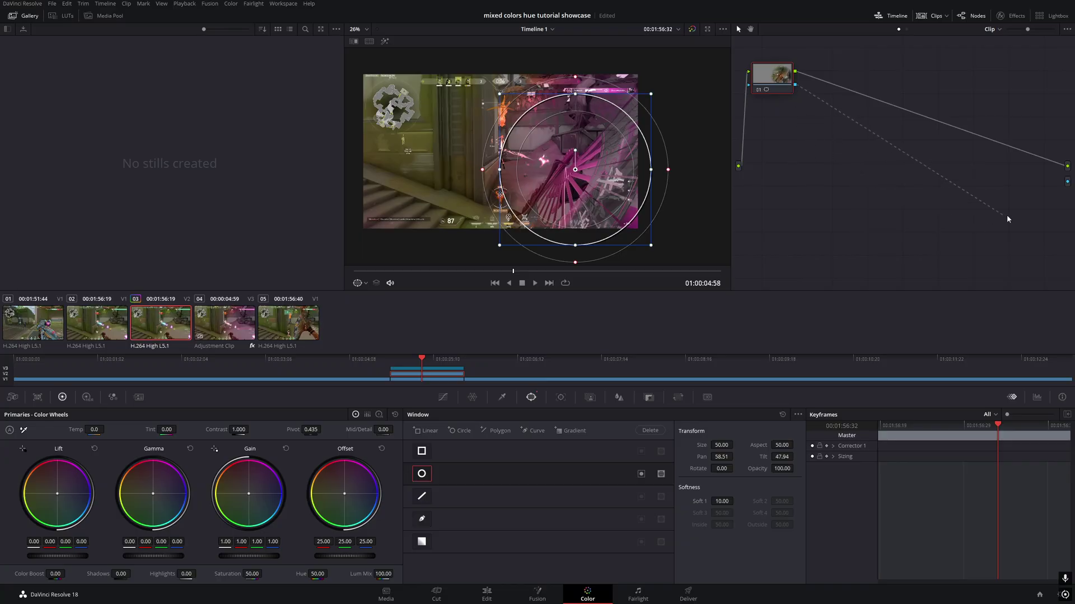
pyautogui.moveTo(1062, 185); pyautogui.dragTo(1068, 182)
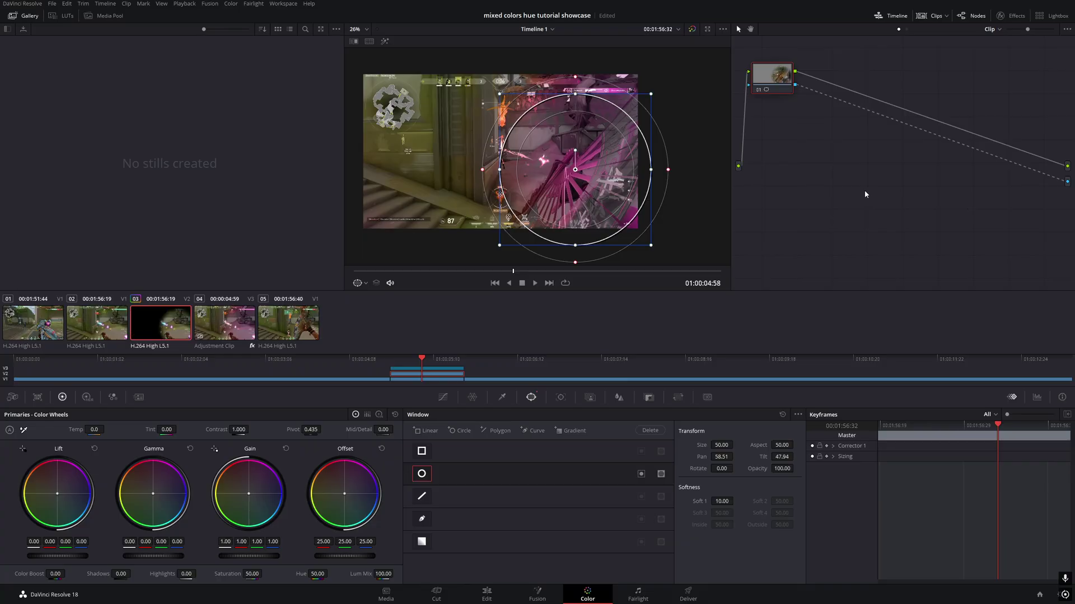
pyautogui.click(486, 595)
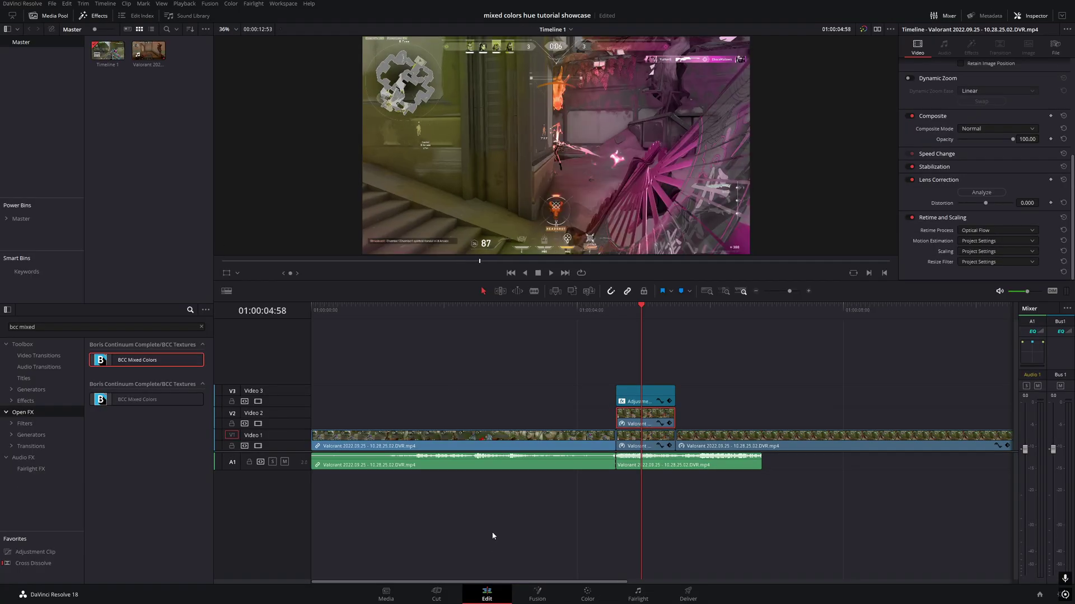
# - Apply Gaussian Blur from an effects search for 'gau' to the V1 clip with Horizontal Strength 0.3
pyautogui.click(152, 324)
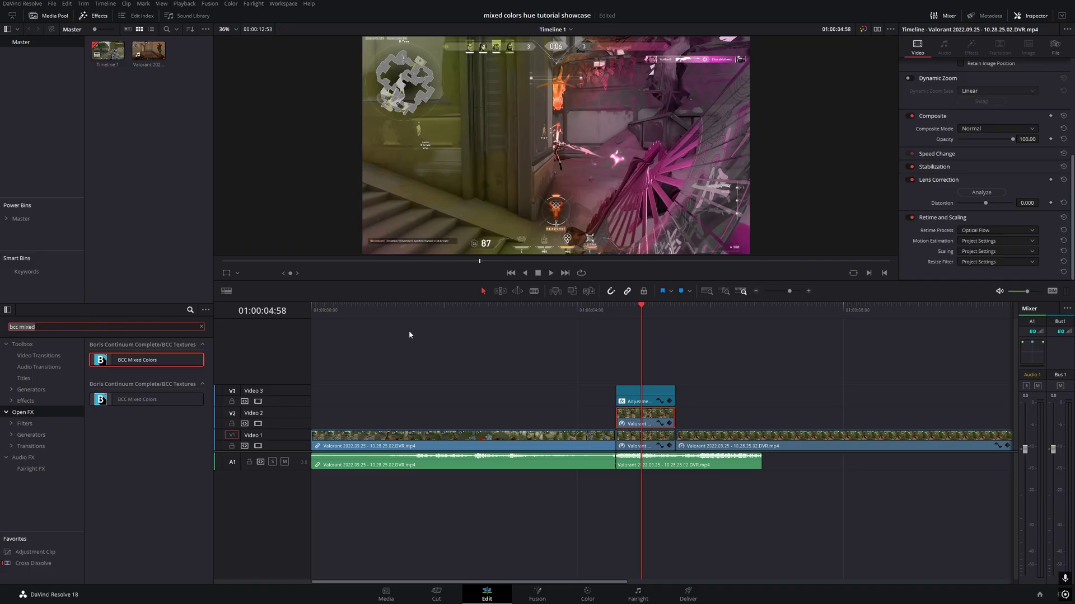
pyautogui.write('gaus')
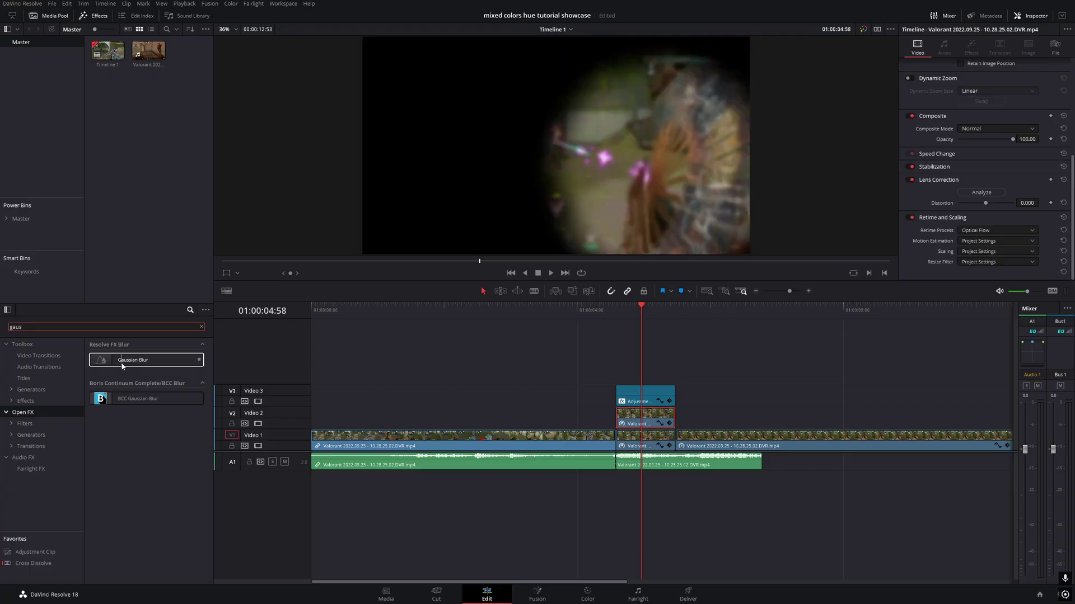
pyautogui.moveTo(122, 362); pyautogui.dragTo(645, 442)
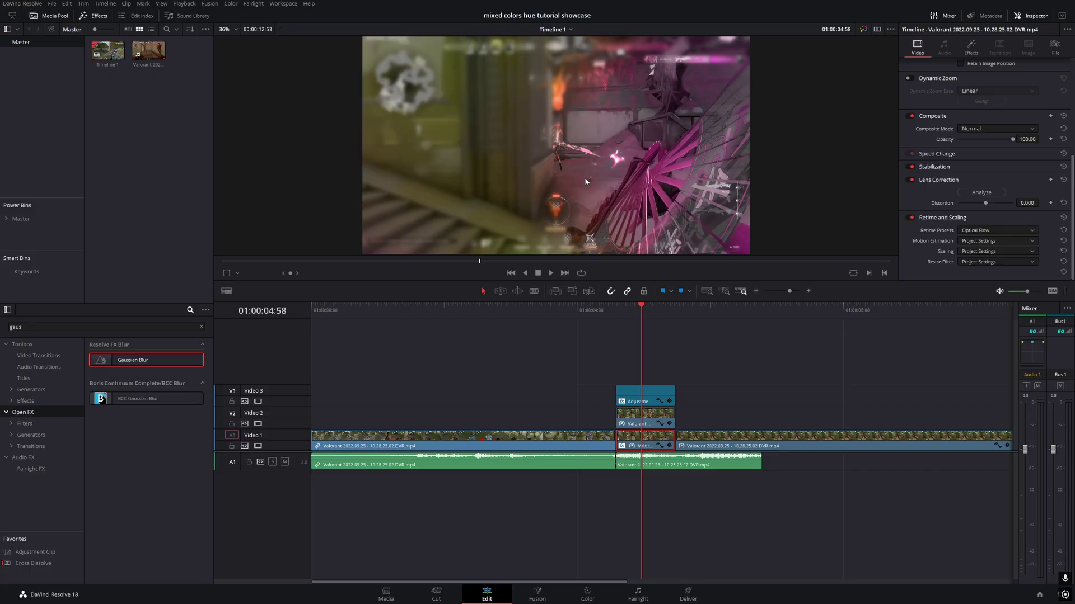
pyautogui.click(980, 52)
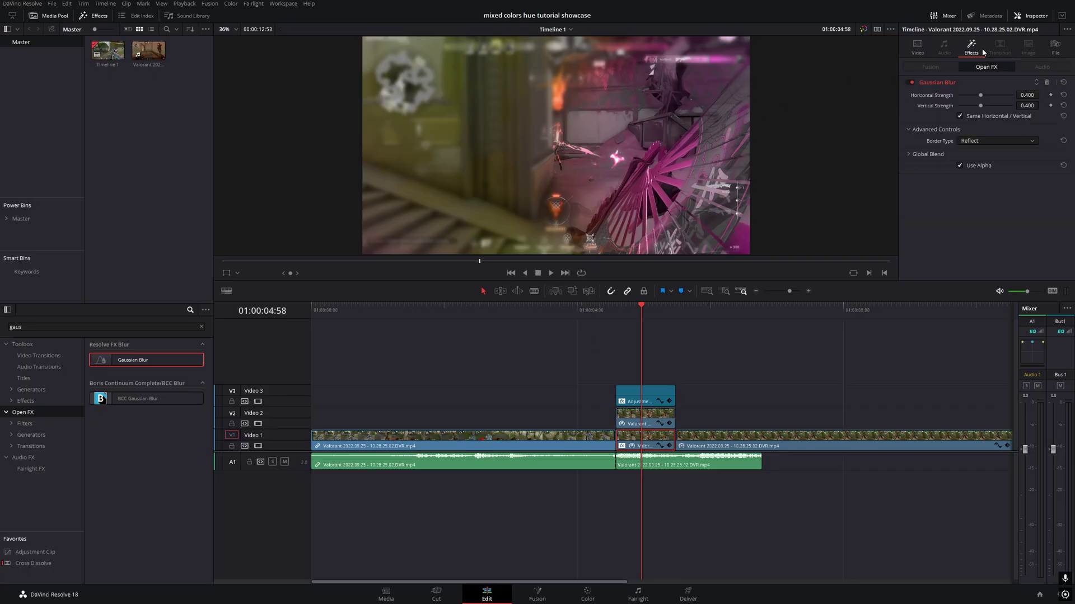
pyautogui.click(1019, 92)
pyautogui.write('0.3')
pyautogui.press('Return')
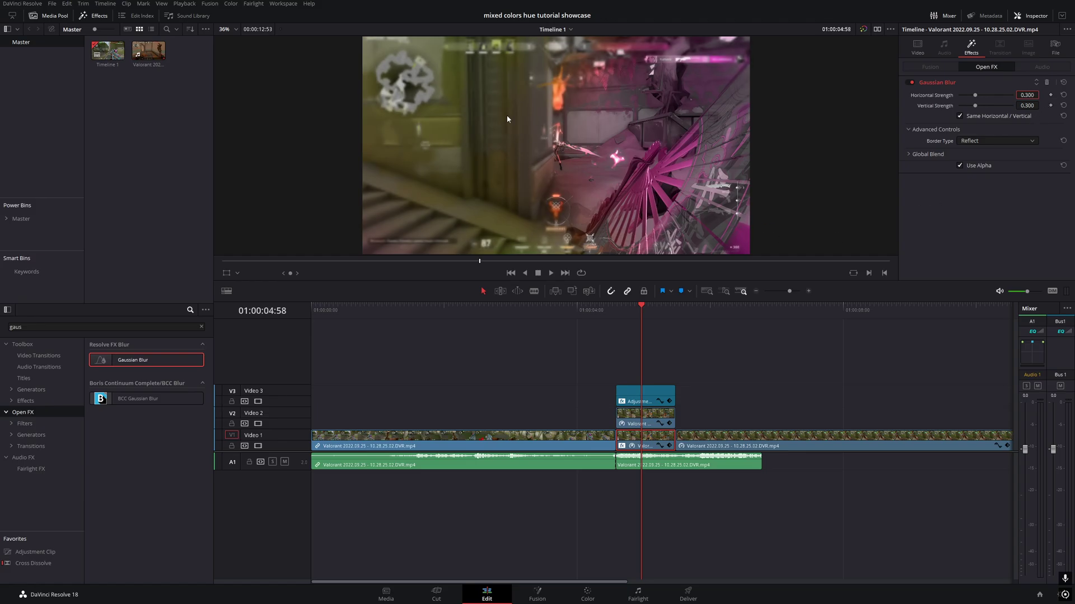
# - Search effects for 'glow' and apply Resolve FX Glow to the V3 adjustment clip
pyautogui.click(627, 307)
pyautogui.click(707, 336)
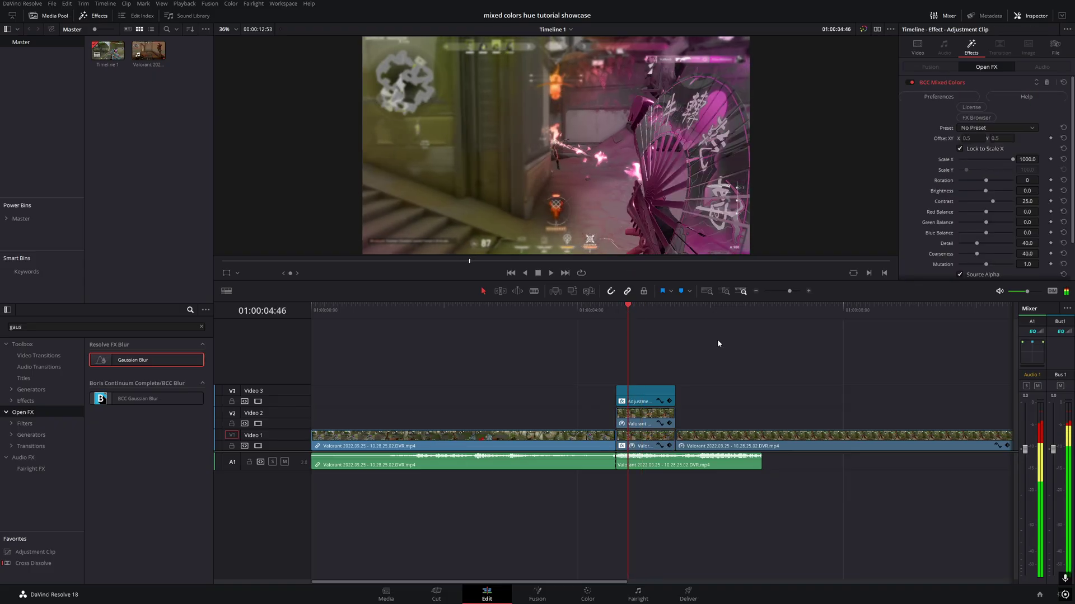
pyautogui.click(134, 328)
pyautogui.hotkey('ctrl', 'a')
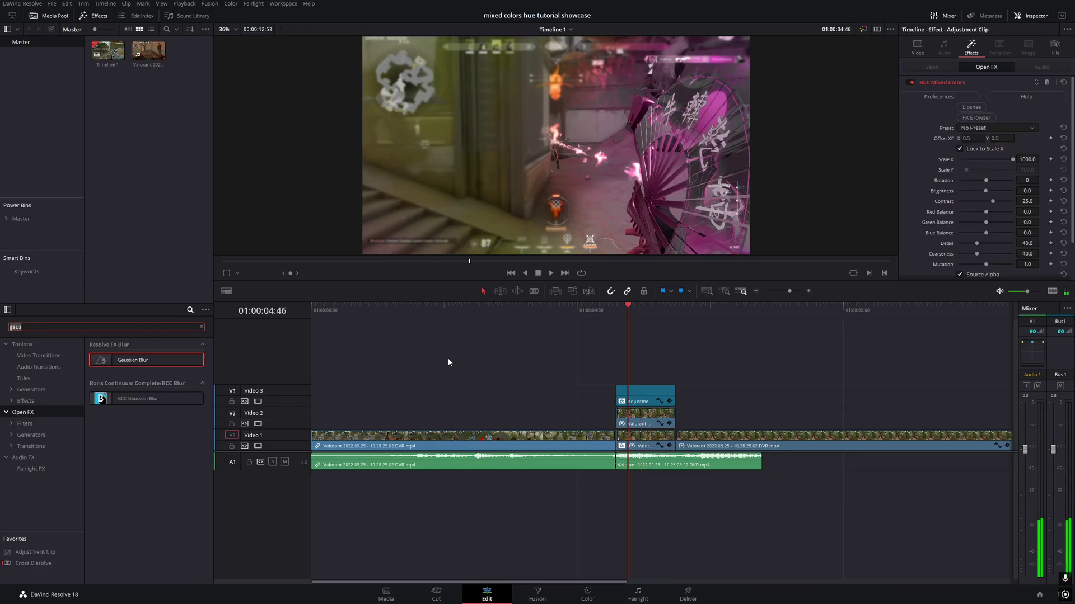
pyautogui.write('glow')
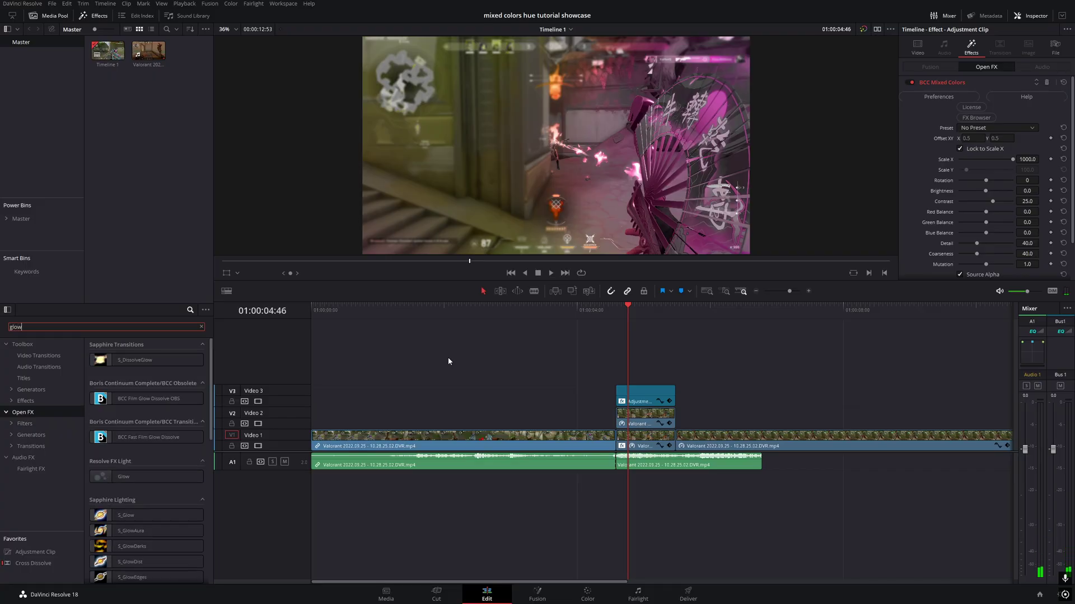
pyautogui.click(118, 480)
pyautogui.moveTo(117, 480); pyautogui.dragTo(637, 401)
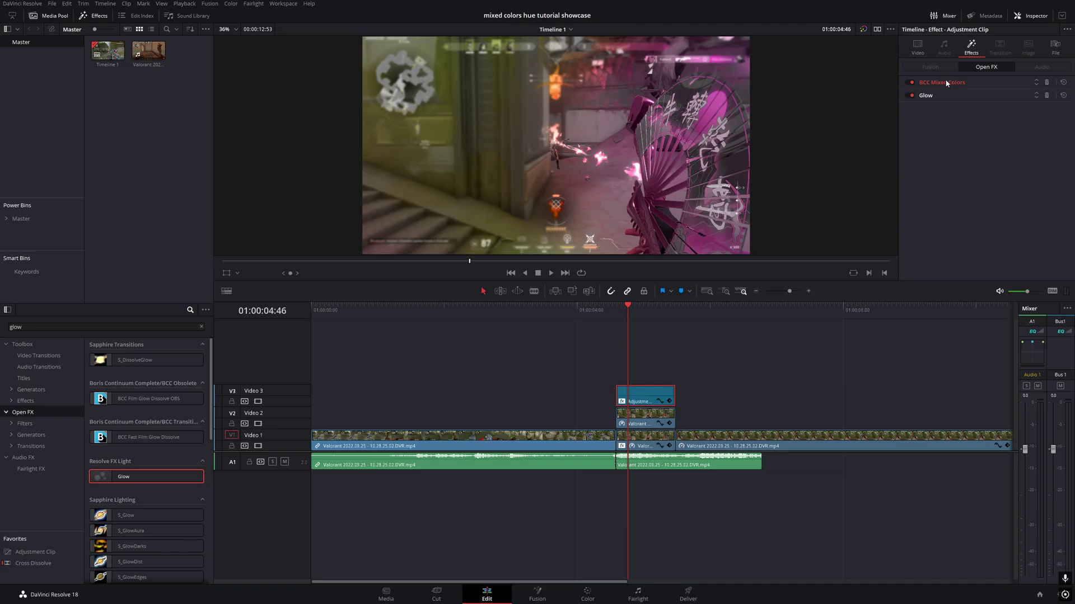
# - Set the Glow Shine Threshold to 0.3, Spread to 0.3 and raise Gain to about 0.76
pyautogui.click(932, 97)
pyautogui.click(971, 120)
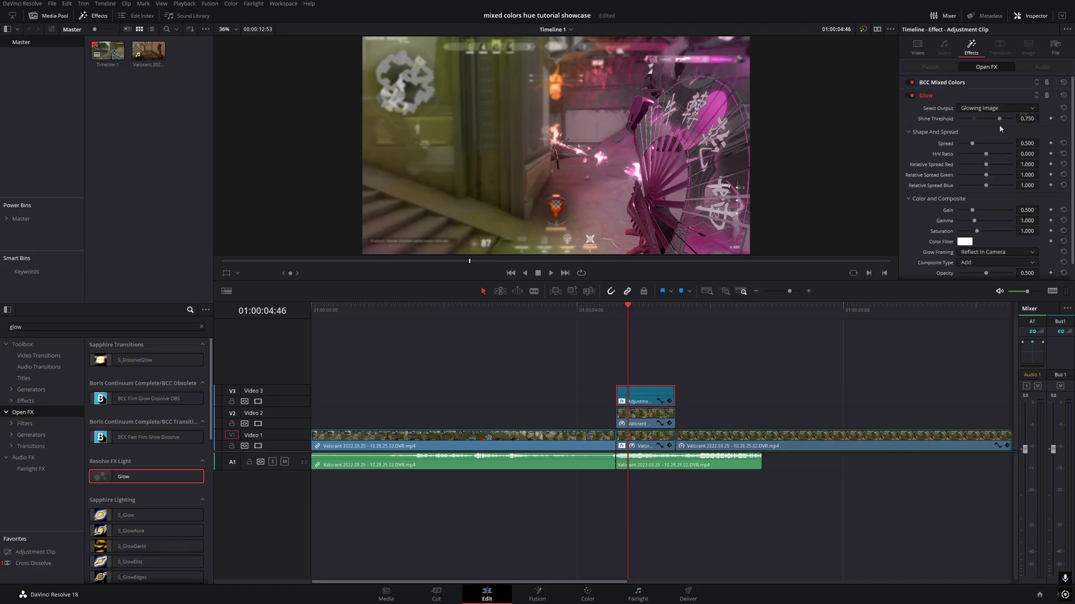
pyautogui.click(1025, 118)
pyautogui.write('0.3')
pyautogui.press('Return')
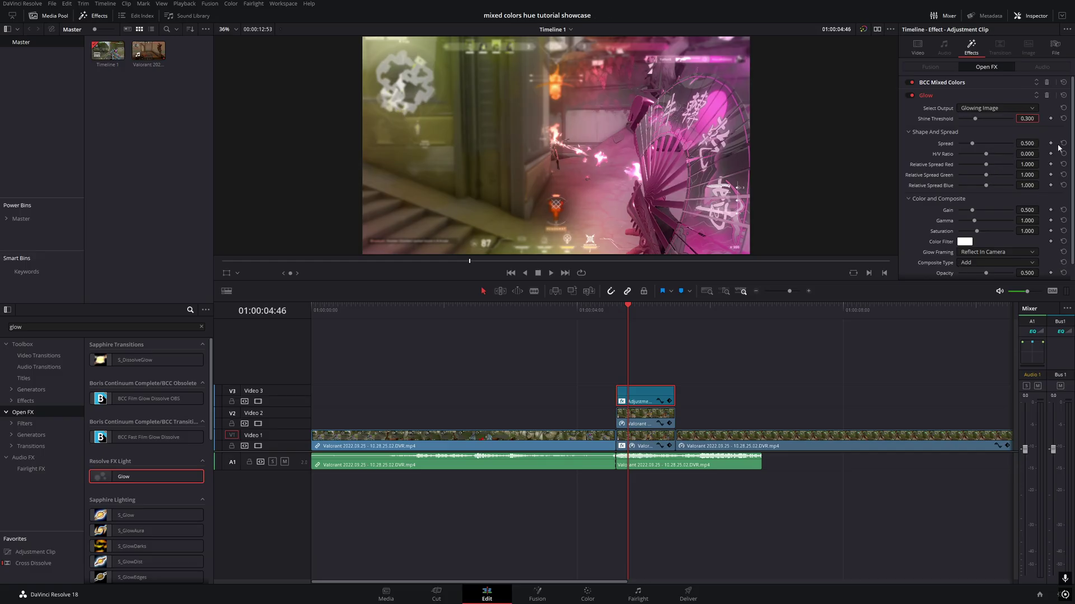
pyautogui.scroll(-1, 1052, 148)
pyautogui.click(1027, 136)
pyautogui.write('0.3')
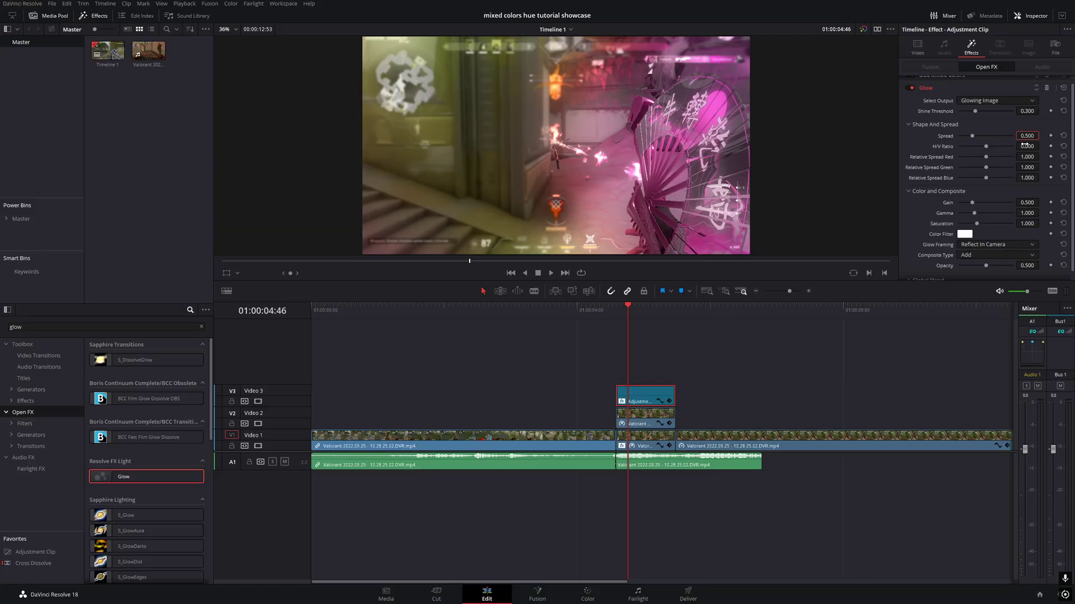
pyautogui.press('Return')
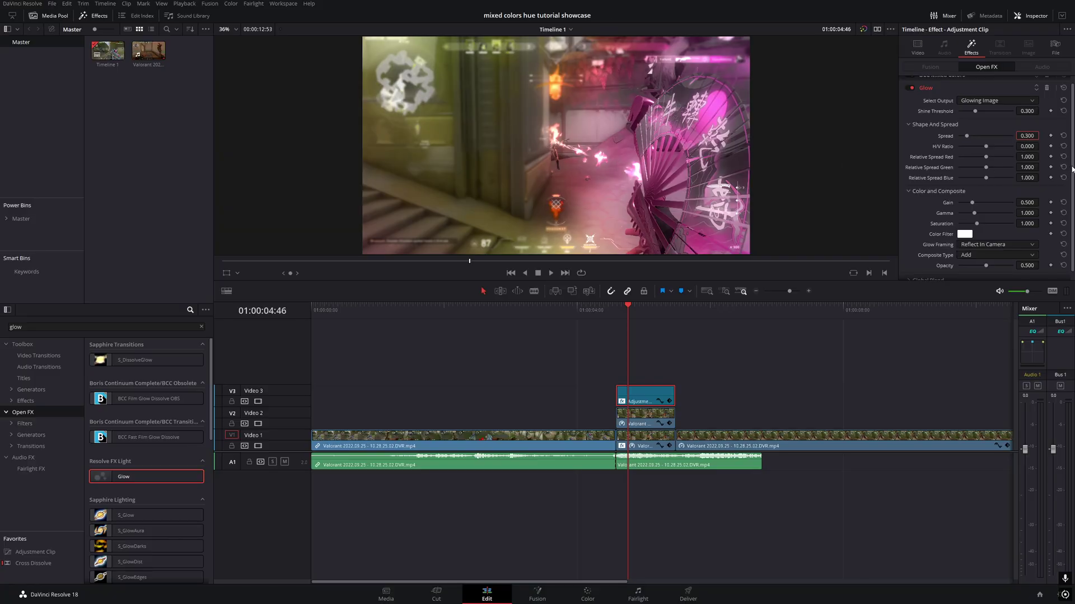
pyautogui.scroll(-1, 1071, 168)
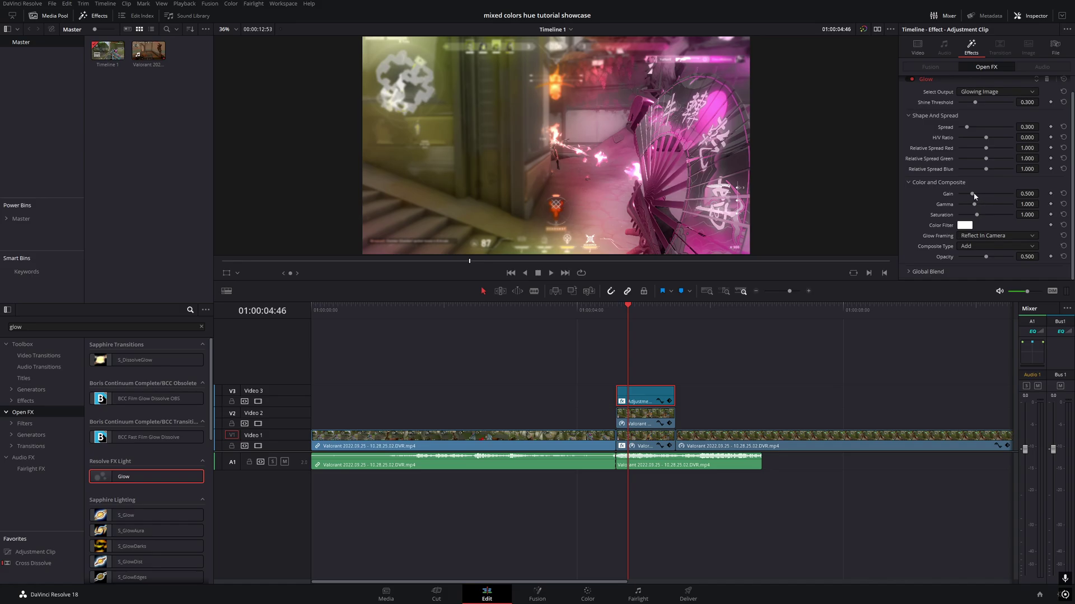
pyautogui.moveTo(975, 192); pyautogui.dragTo(980, 195)
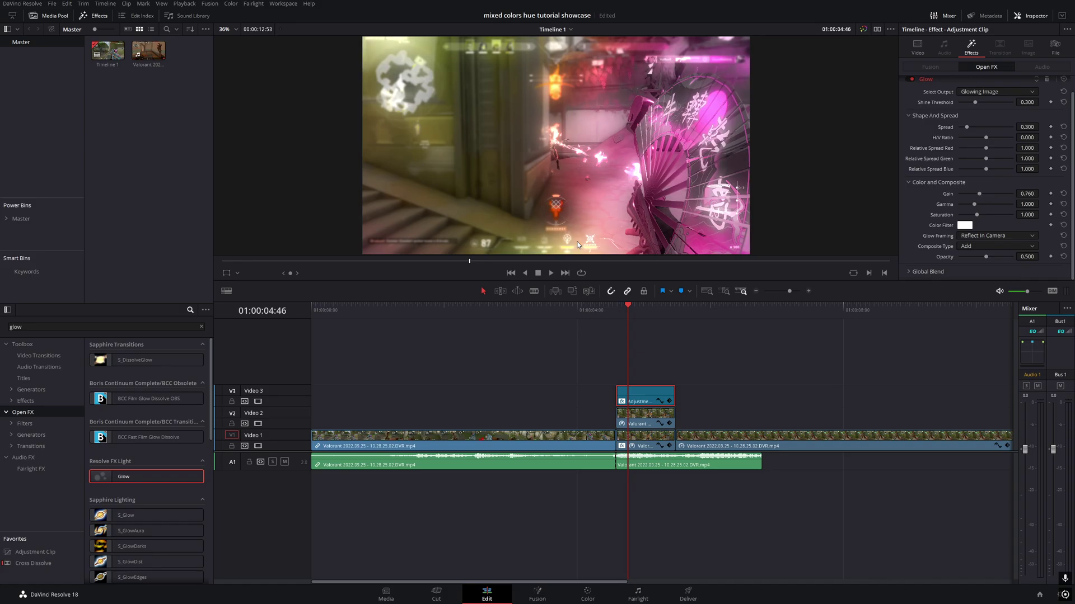
# - Scrub around 04:35 to preview the glow, then search effects for 'adj'
pyautogui.click(688, 351)
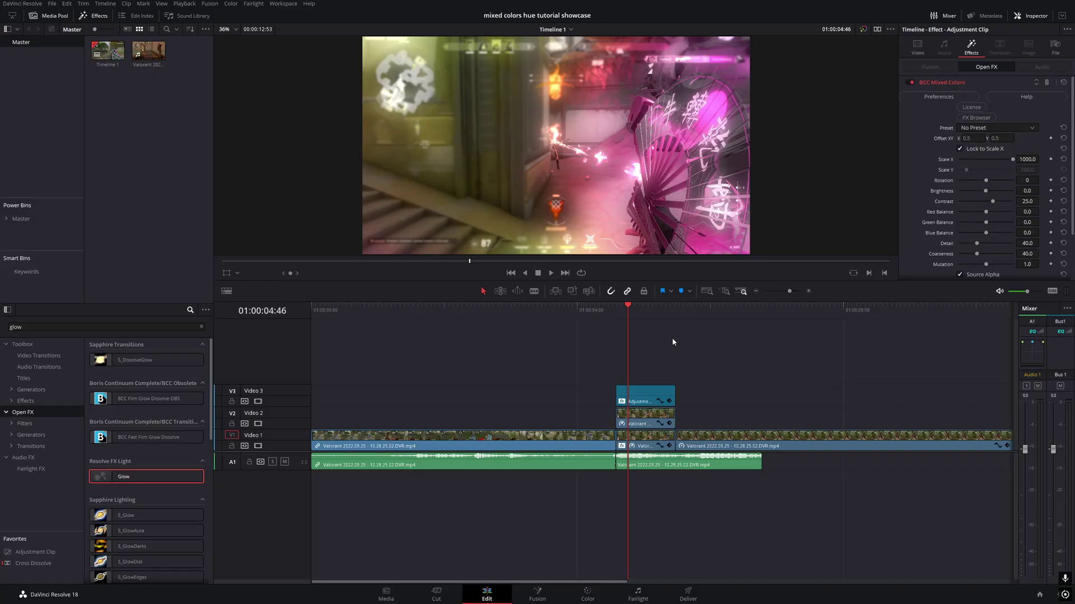
pyautogui.click(613, 311)
pyautogui.click(616, 311)
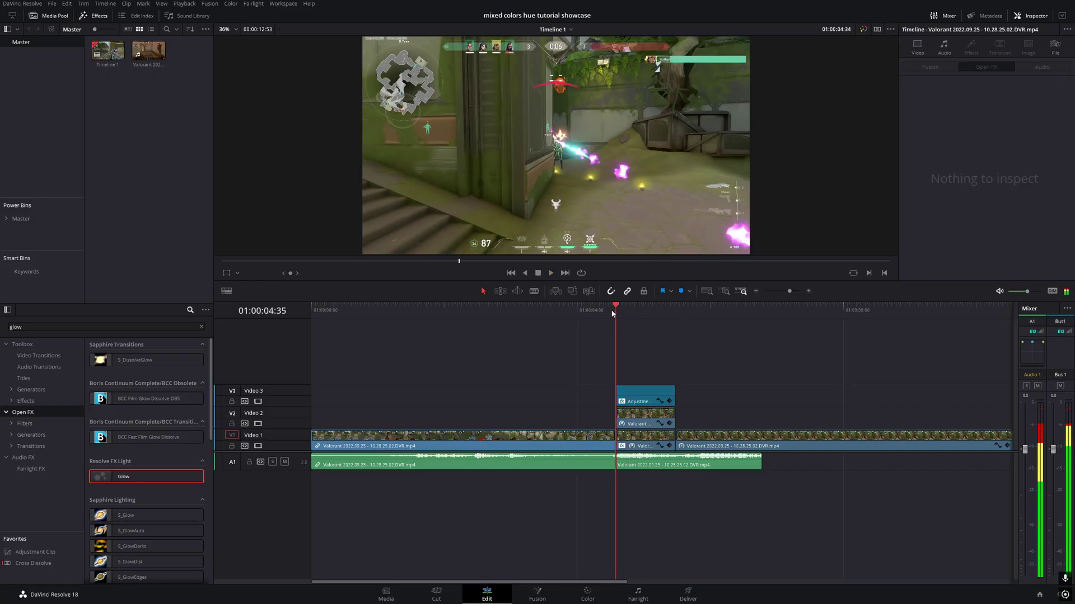
pyautogui.click(630, 310)
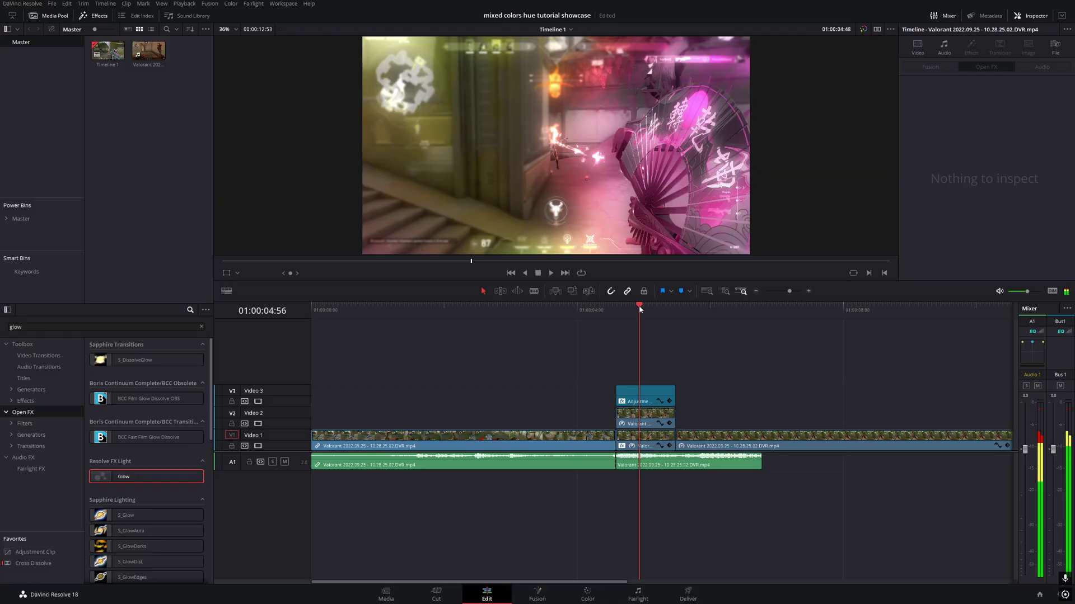
pyautogui.click(637, 308)
pyautogui.moveTo(637, 308); pyautogui.dragTo(634, 306)
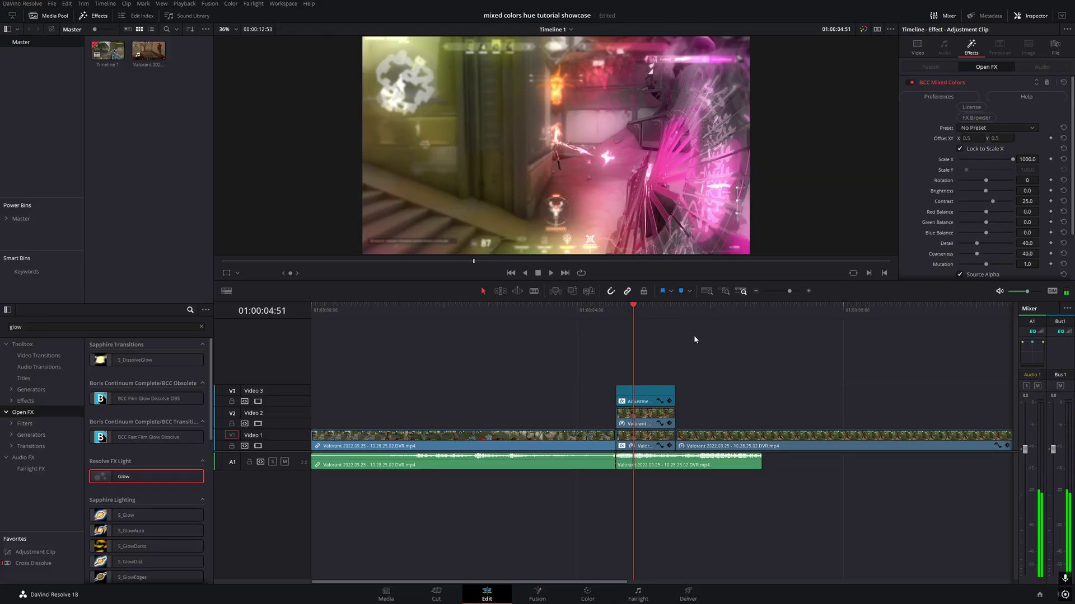
pyautogui.press('Up')
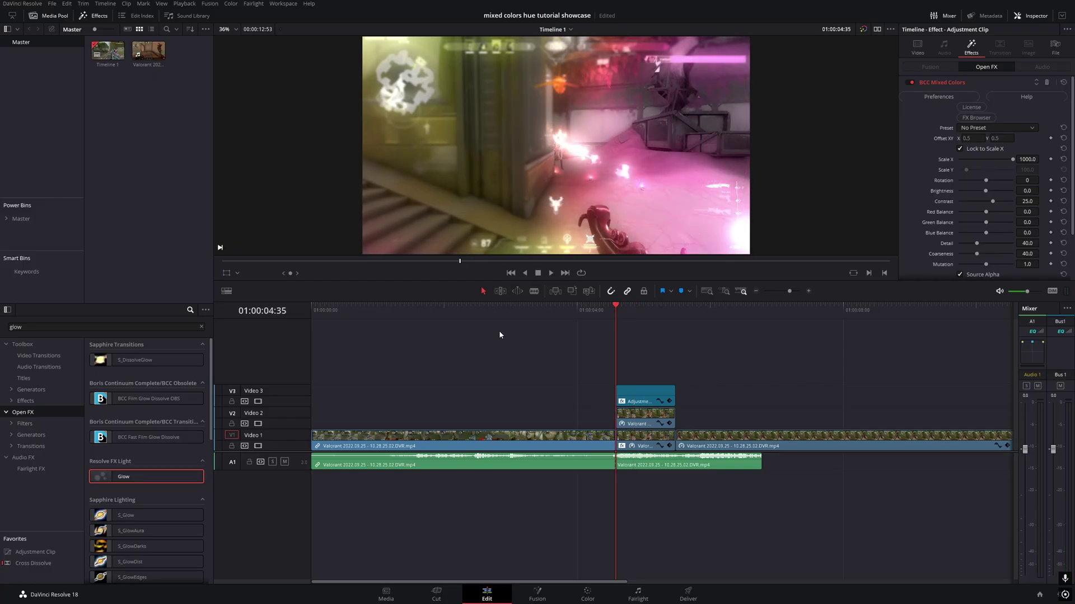
pyautogui.tripleClick(110, 327)
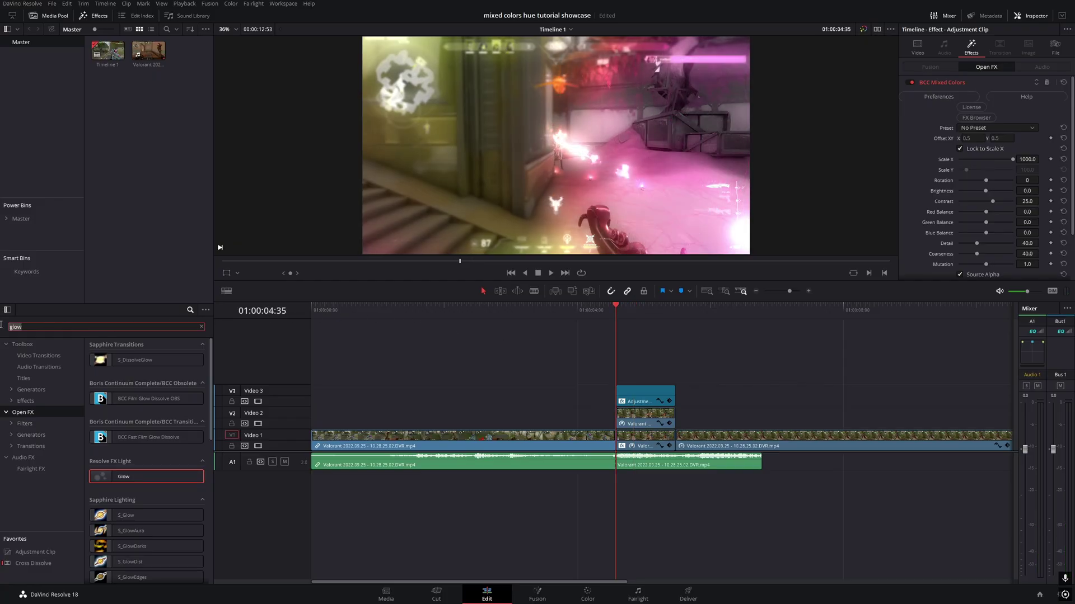
pyautogui.write('adj')
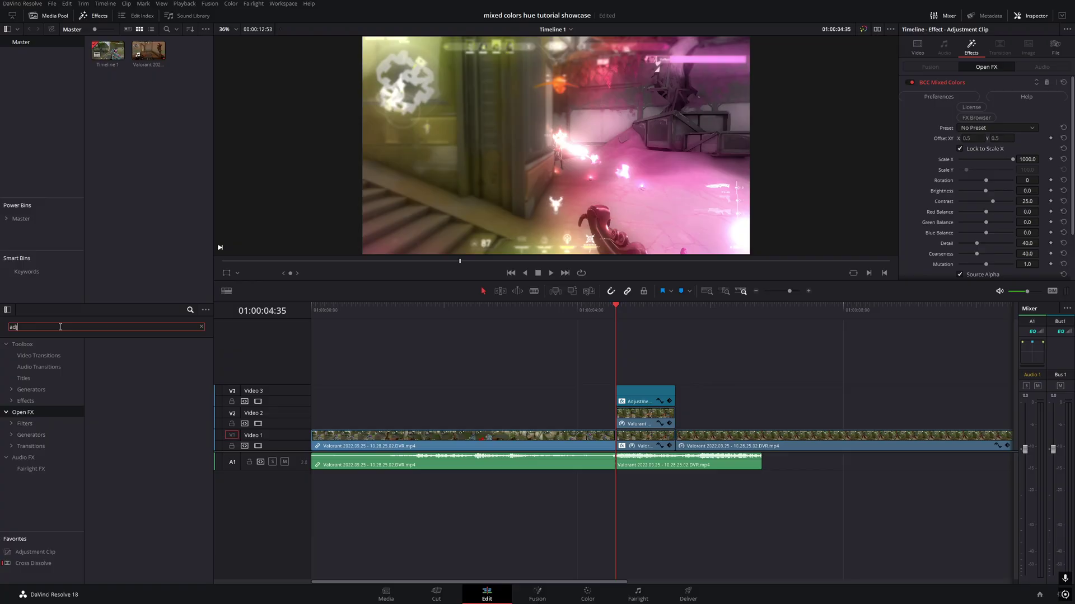
# - Place a new Adjustment Clip on track V4 at the playhead
pyautogui.click(24, 345)
pyautogui.moveTo(140, 361); pyautogui.dragTo(662, 370)
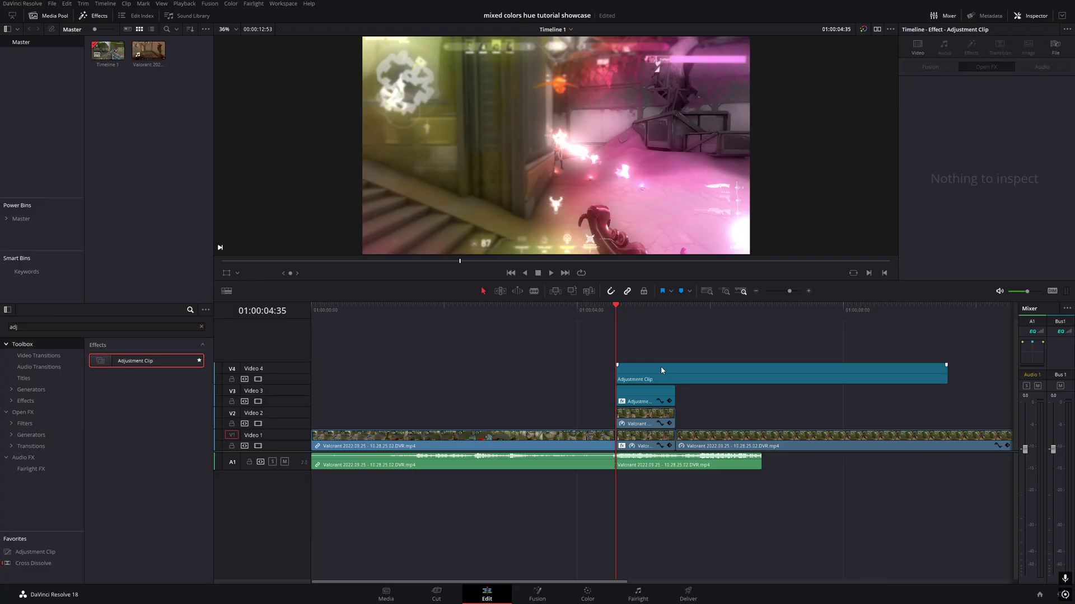
pyautogui.click(662, 370)
# - Change the V4 adjustment clip's duration to 30 frames
pyautogui.rightClick(662, 370)
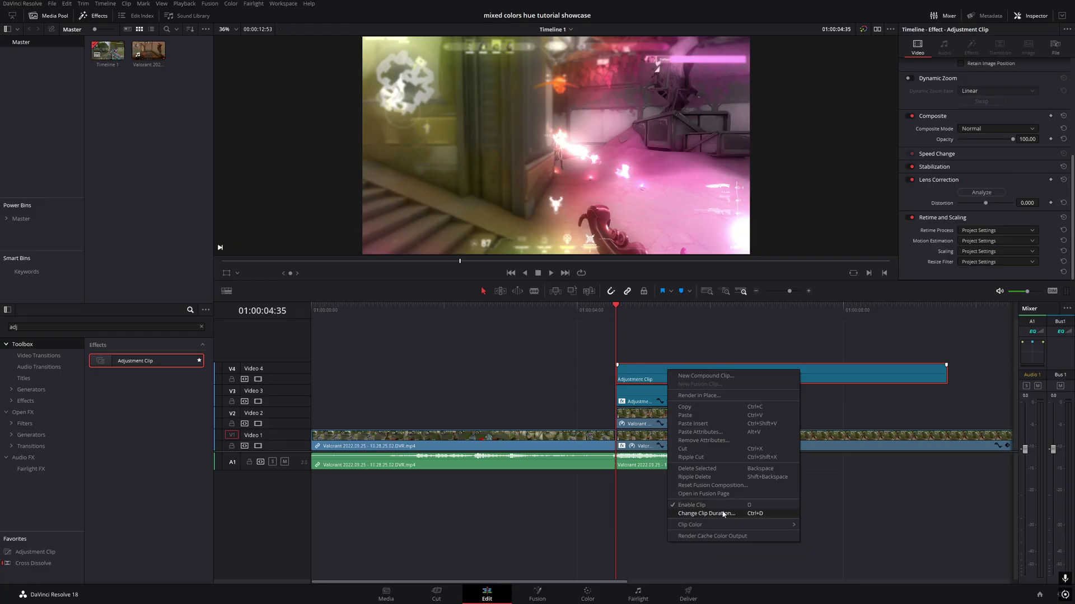
pyautogui.click(706, 513)
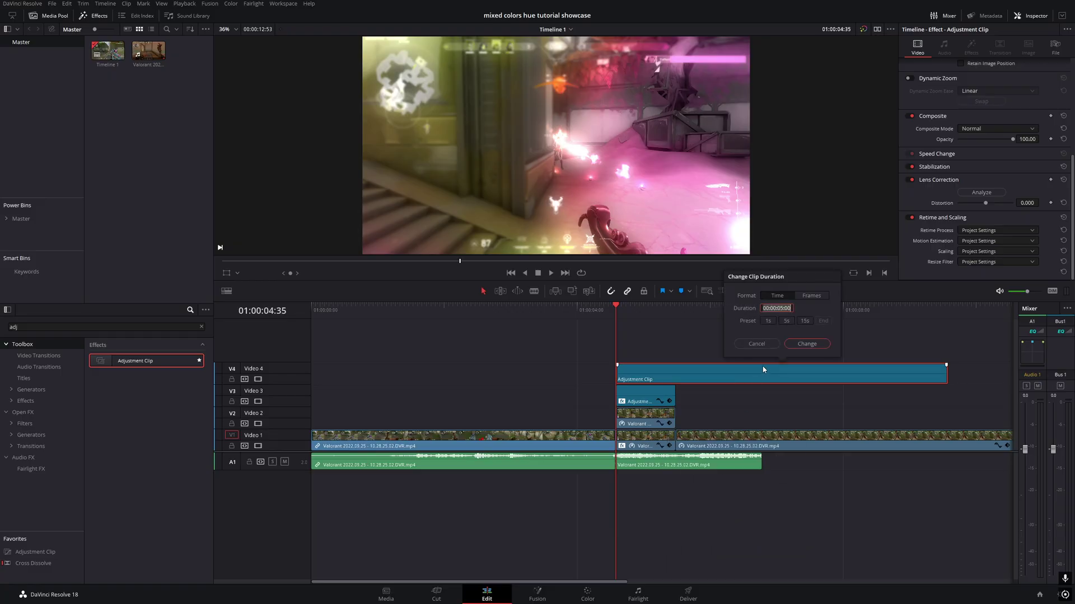
pyautogui.click(811, 297)
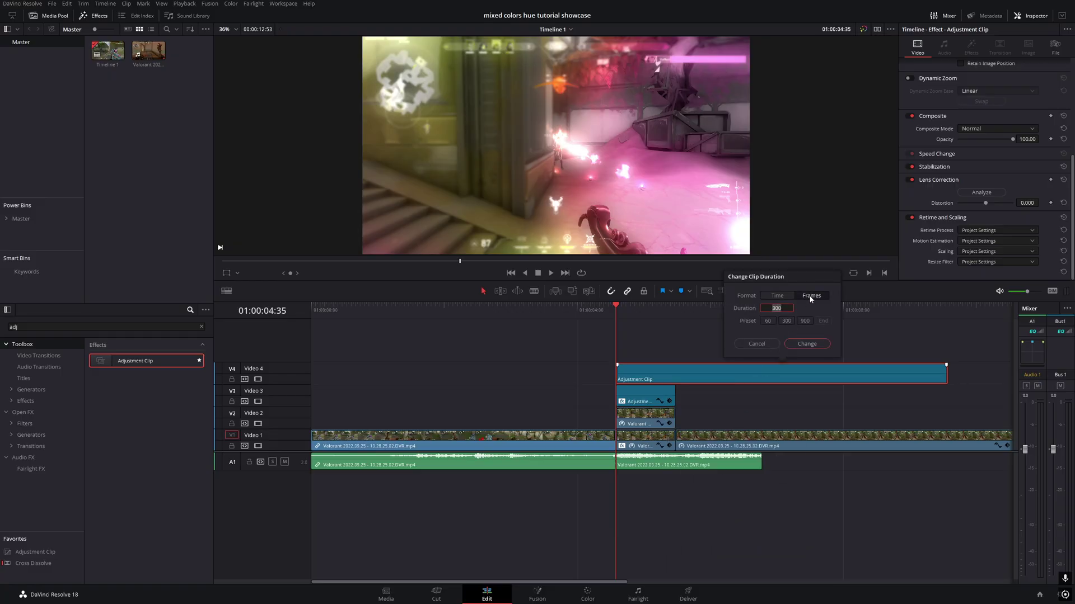
pyautogui.write('30')
pyautogui.click(806, 344)
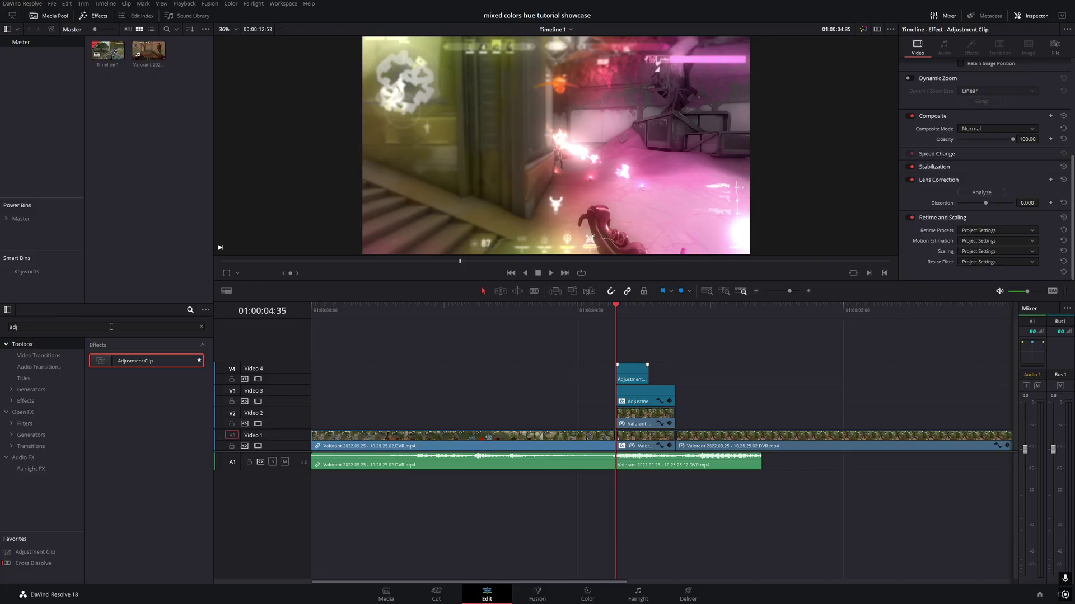
pyautogui.click(52, 412)
# - Apply Glow to the V4 adjustment clip with Shine Threshold 0 and Spread 2.0, then save
pyautogui.click(13, 327)
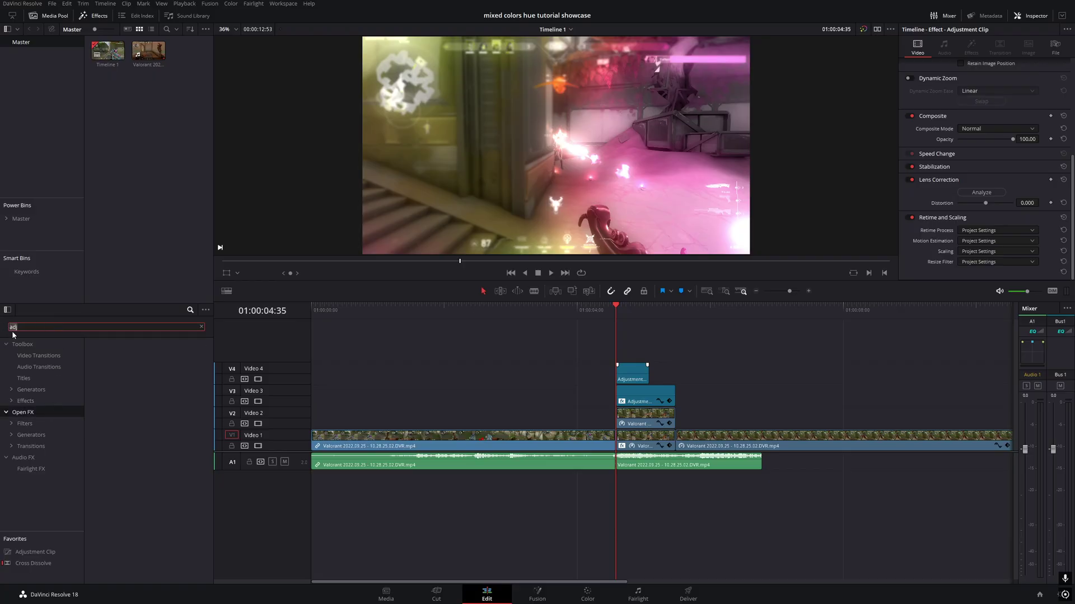
pyautogui.write('glo')
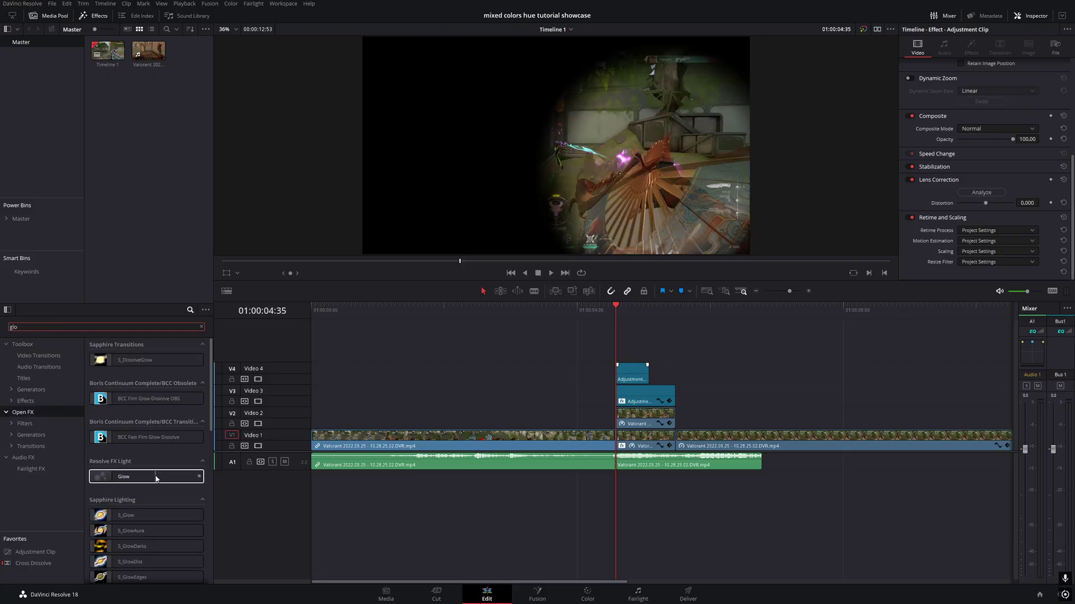
pyautogui.moveTo(156, 479); pyautogui.dragTo(633, 377)
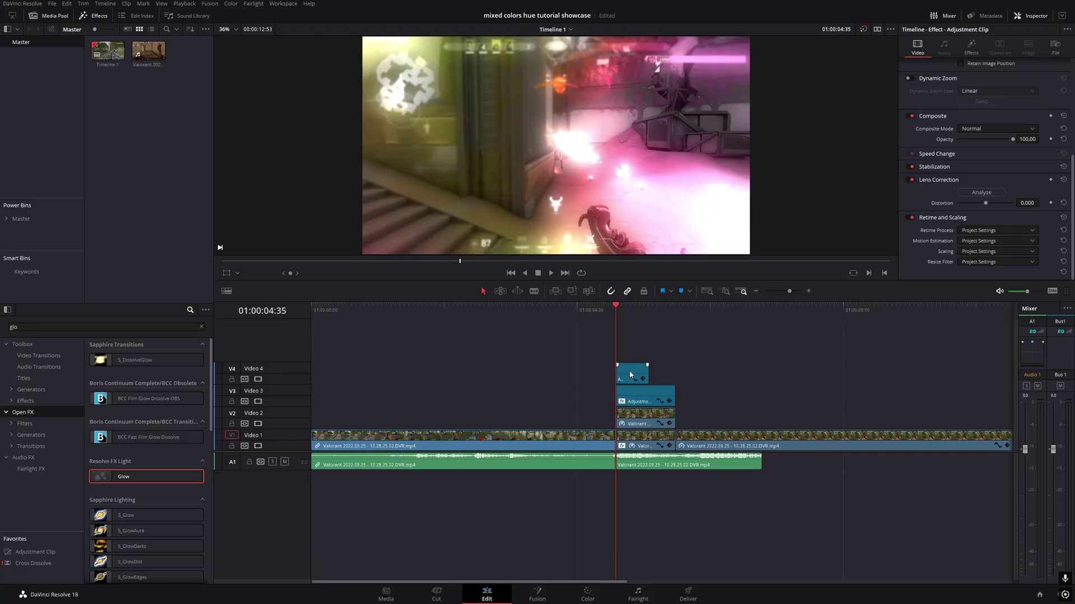
pyautogui.click(968, 54)
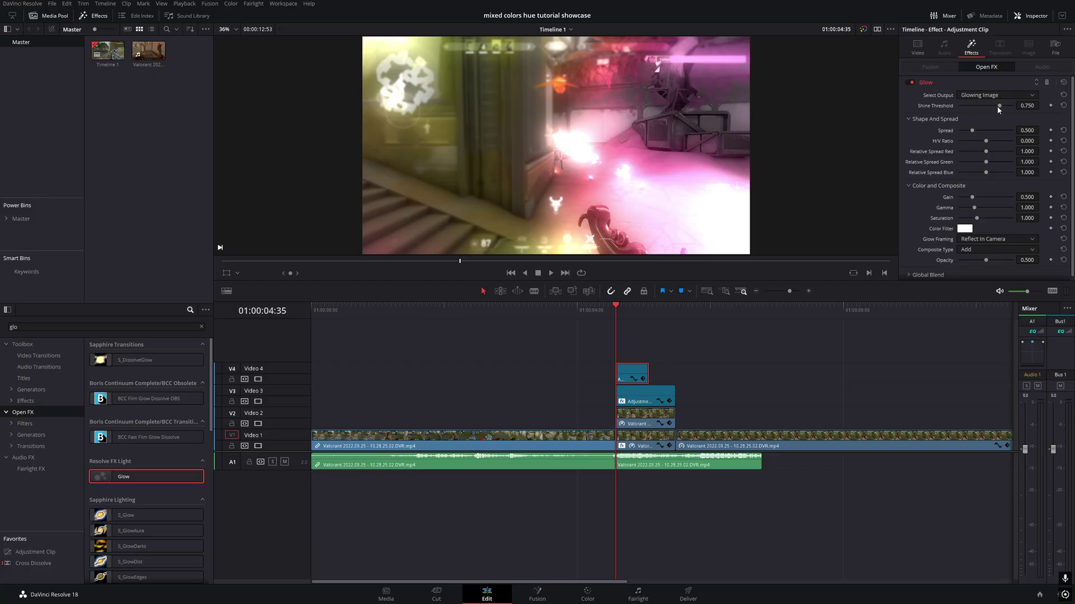
pyautogui.moveTo(996, 107); pyautogui.dragTo(933, 105)
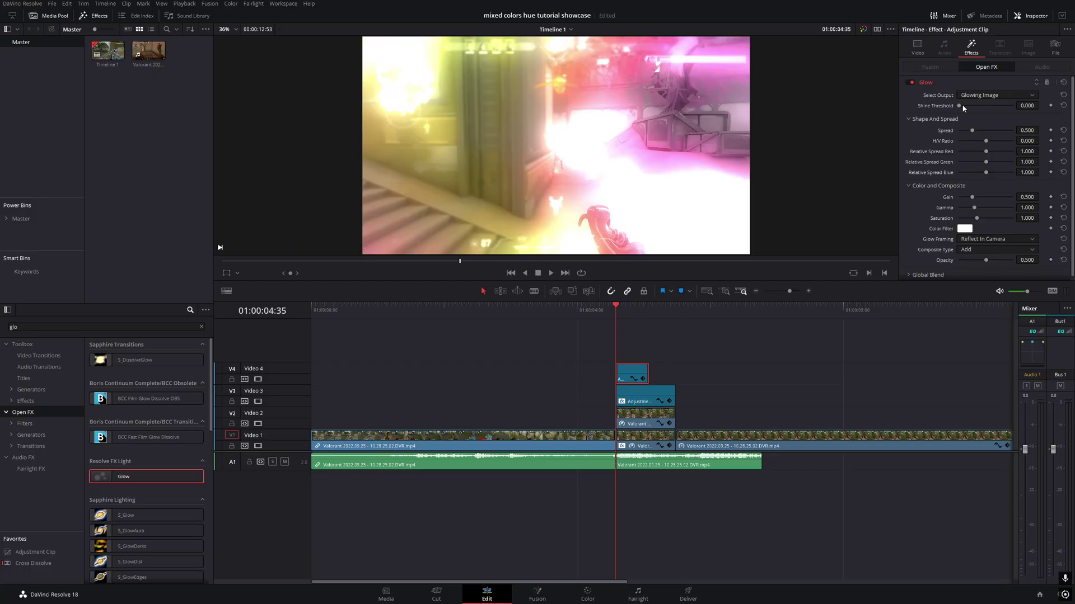
pyautogui.moveTo(972, 130); pyautogui.dragTo(1016, 152)
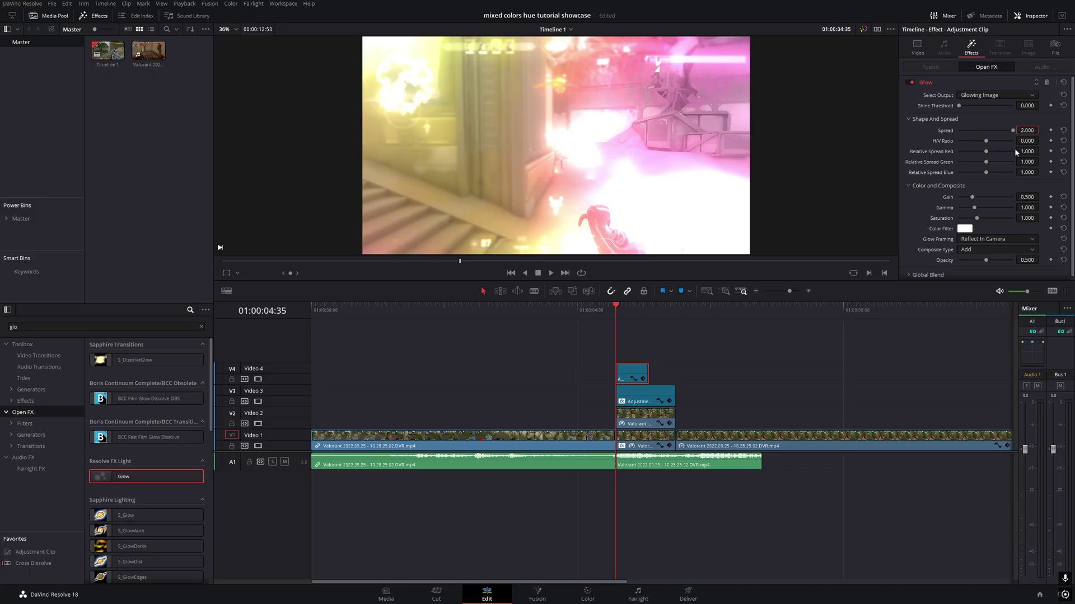
pyautogui.hotkey('ctrl', 's')
# - Review playback, then duplicate both stacked adjustment clips later onto V3 and V2
pyautogui.press('space')
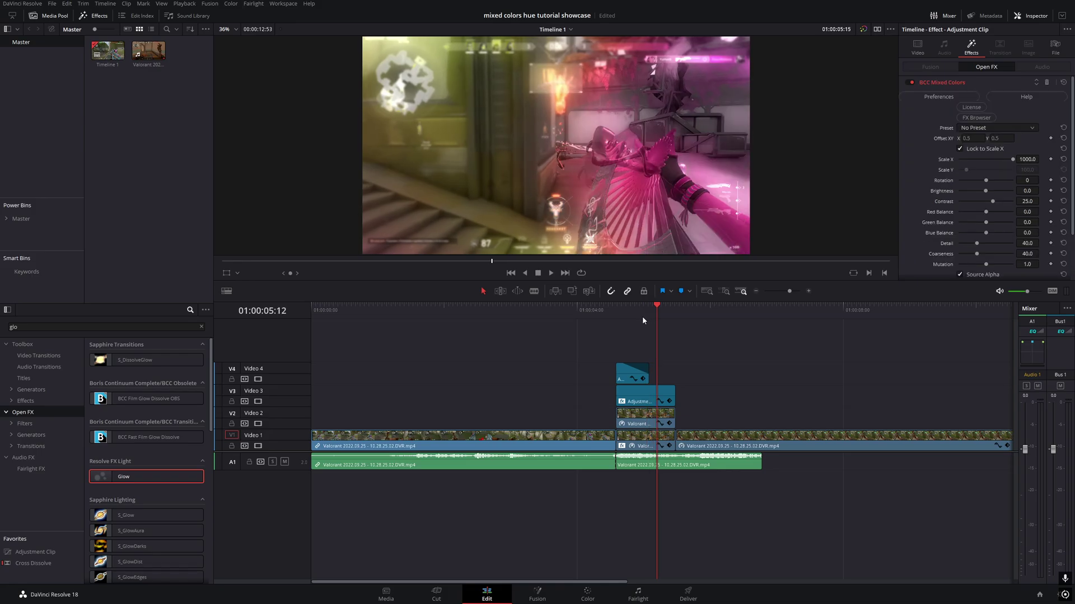
pyautogui.press('space')
pyautogui.scroll(2, 531, 366)
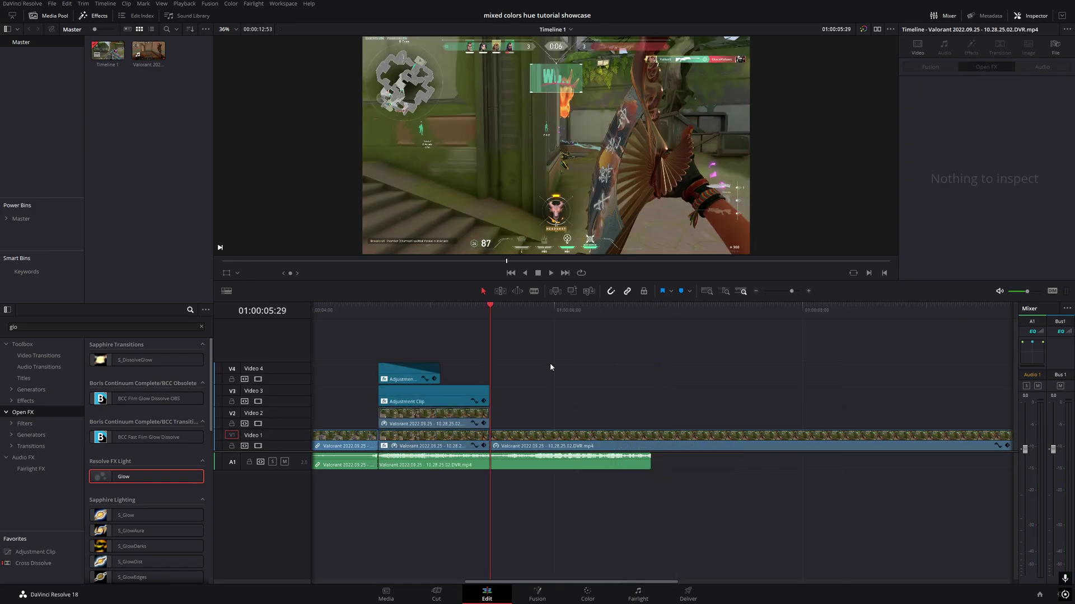
pyautogui.click(415, 396)
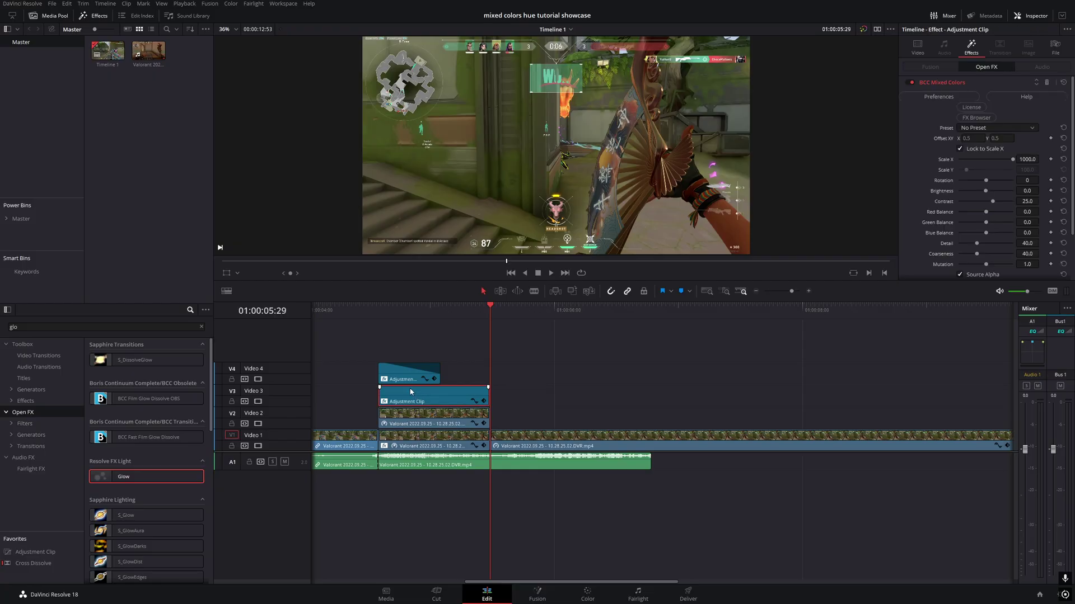
pyautogui.keyDown('ctrl'); pyautogui.click(402, 375); pyautogui.keyUp('ctrl')
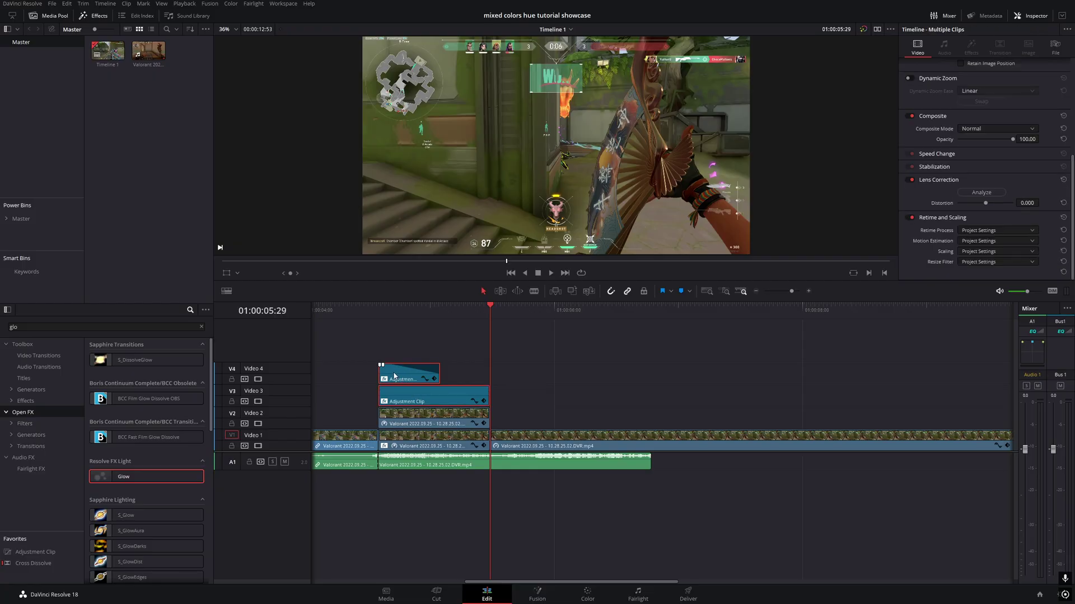
pyautogui.moveTo(393, 376); pyautogui.dragTo(511, 396)
# - Extend the copied V2 adjustment clip further to the right
pyautogui.click(560, 421)
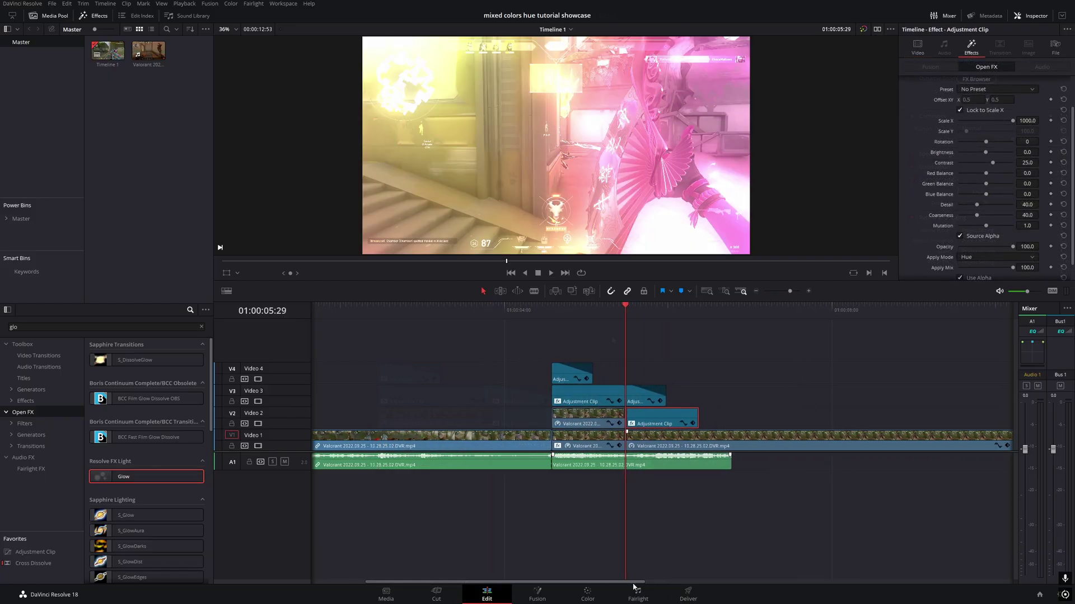
pyautogui.scroll(-3, 572, 430)
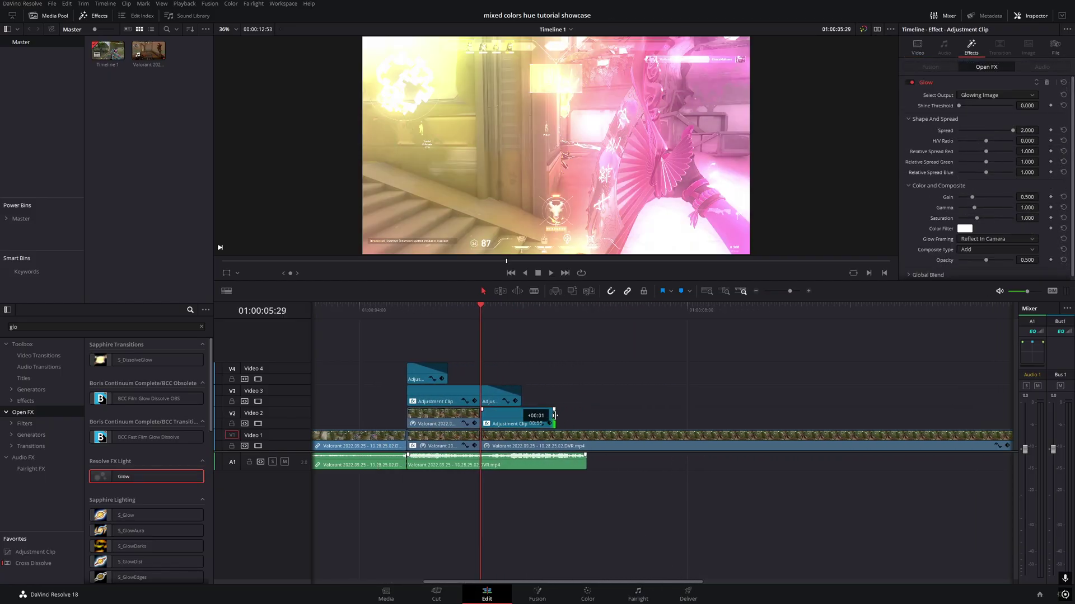
pyautogui.moveTo(552, 416); pyautogui.dragTo(694, 417)
# - Keyframe the BCC Mixed Colors Mutation to 10 at the V2 clip's end
pyautogui.click(636, 416)
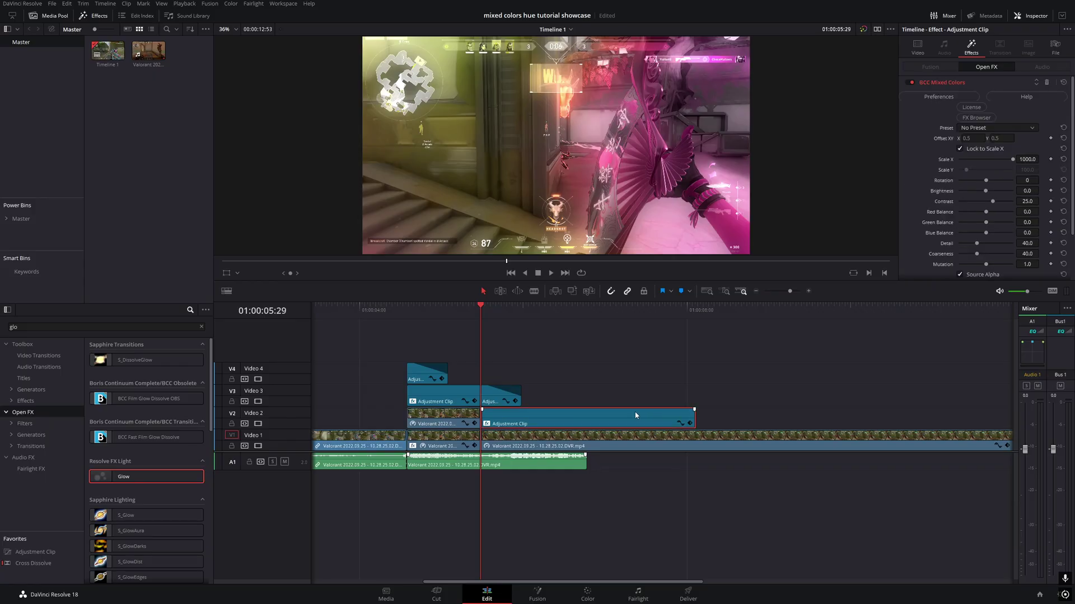
pyautogui.scroll(-3, 1070, 256)
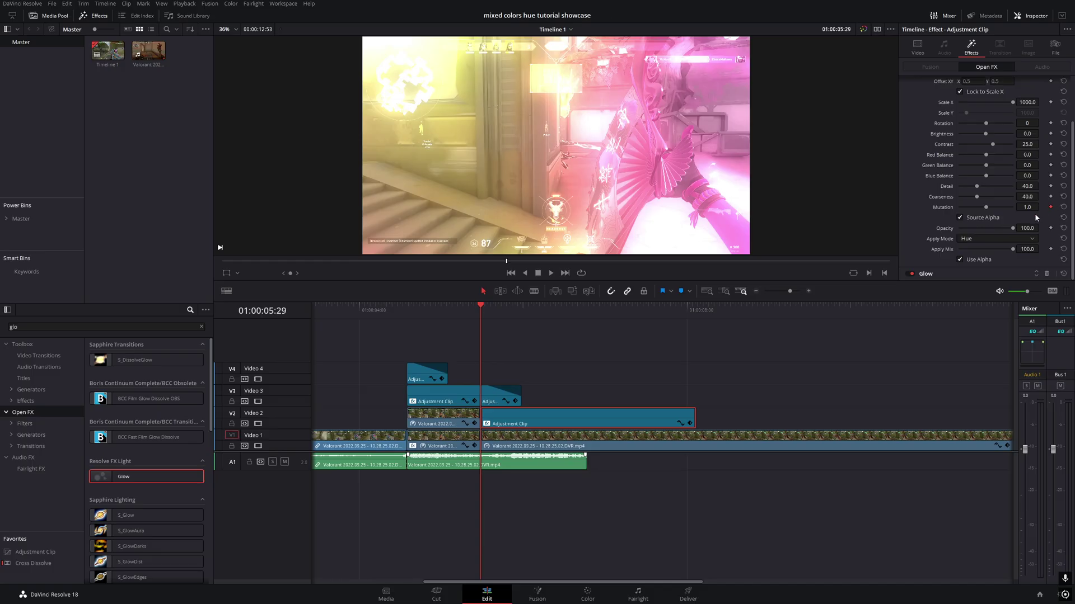
pyautogui.moveTo(520, 306); pyautogui.dragTo(692, 323)
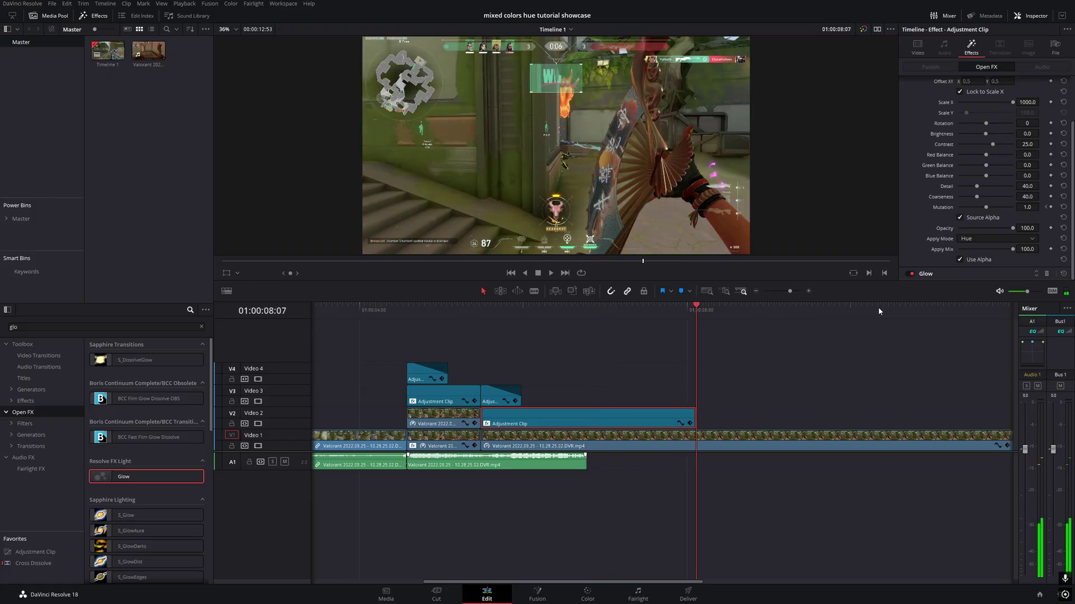
pyautogui.scroll(1, 985, 224)
pyautogui.click(1027, 223)
pyautogui.write('10')
pyautogui.press('Return')
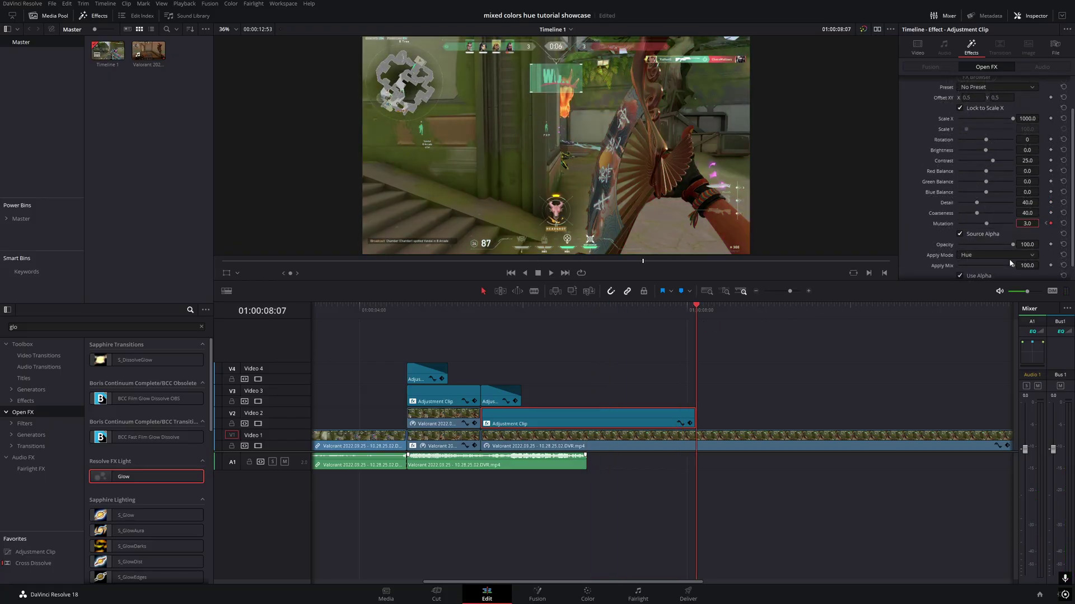
# - Play back the animated colour mutation from the clip start
pyautogui.click(482, 317)
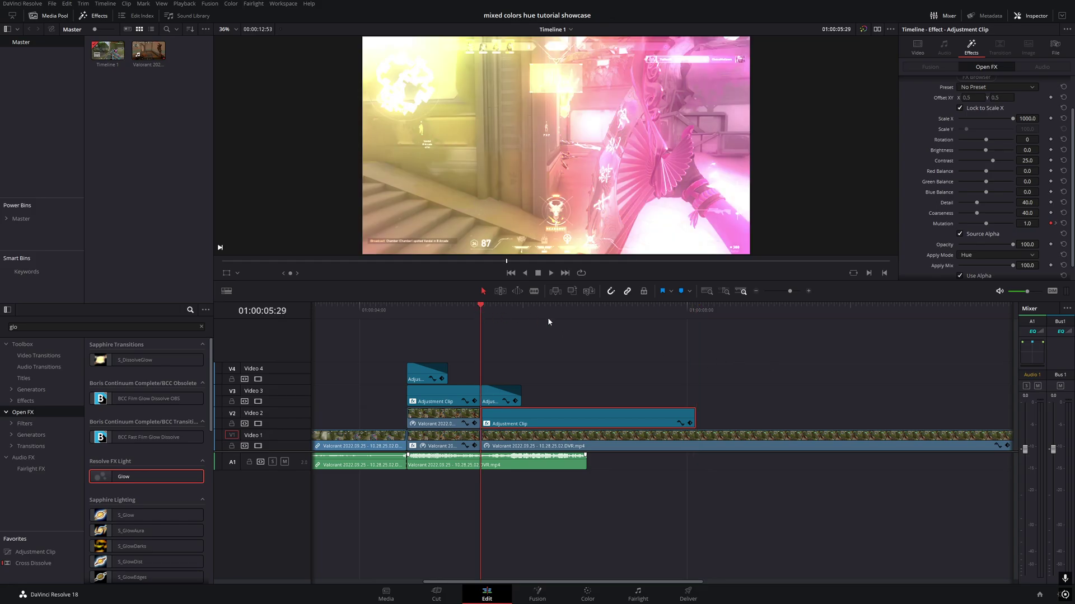
pyautogui.press('space')
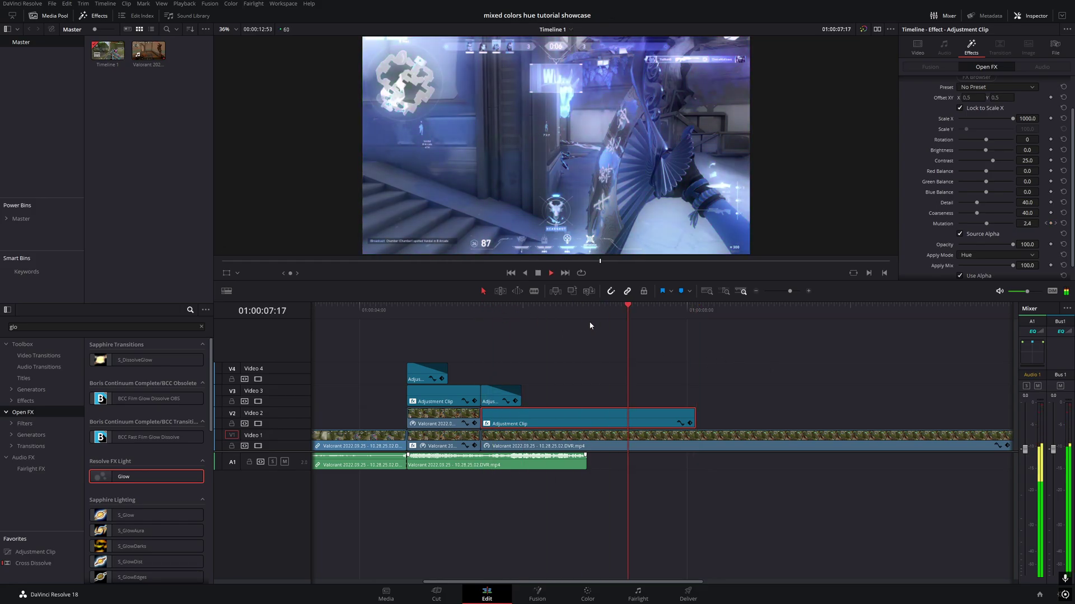
pyautogui.click(484, 307)
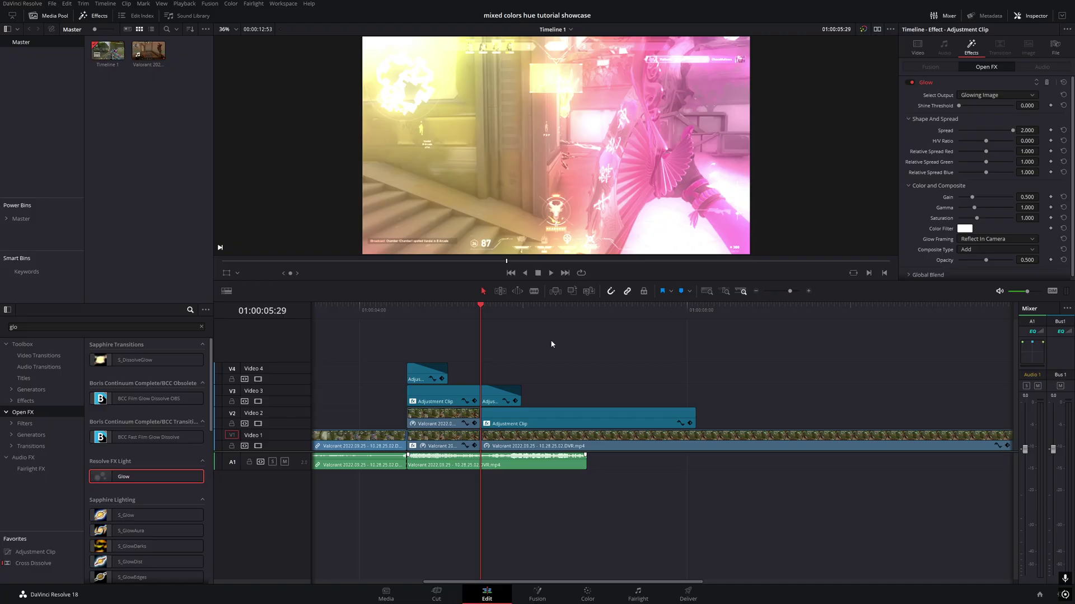
pyautogui.click(97, 326)
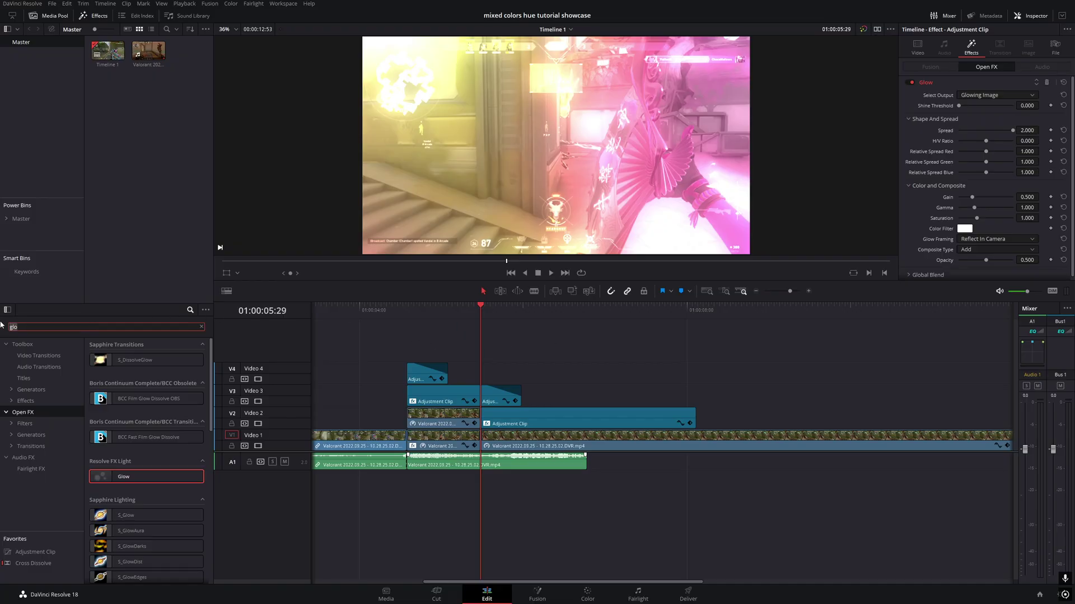
# - Apply Light Rays from an effects search for 'ligh' to the V2 adjustment clip
pyautogui.write('ligh')
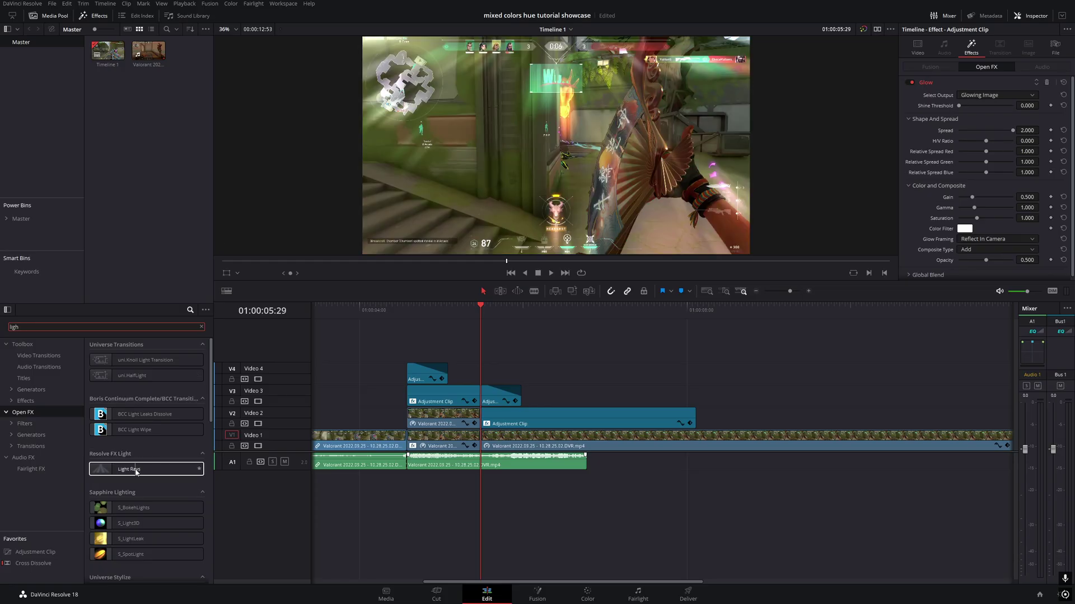
pyautogui.moveTo(135, 472); pyautogui.dragTo(512, 425)
pyautogui.click(566, 411)
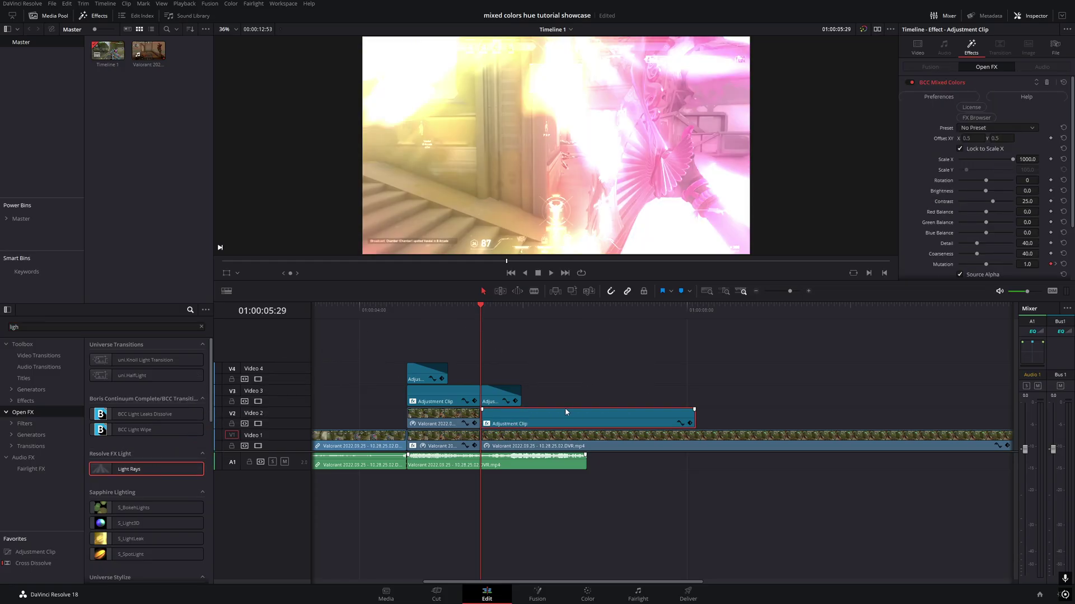
pyautogui.click(941, 82)
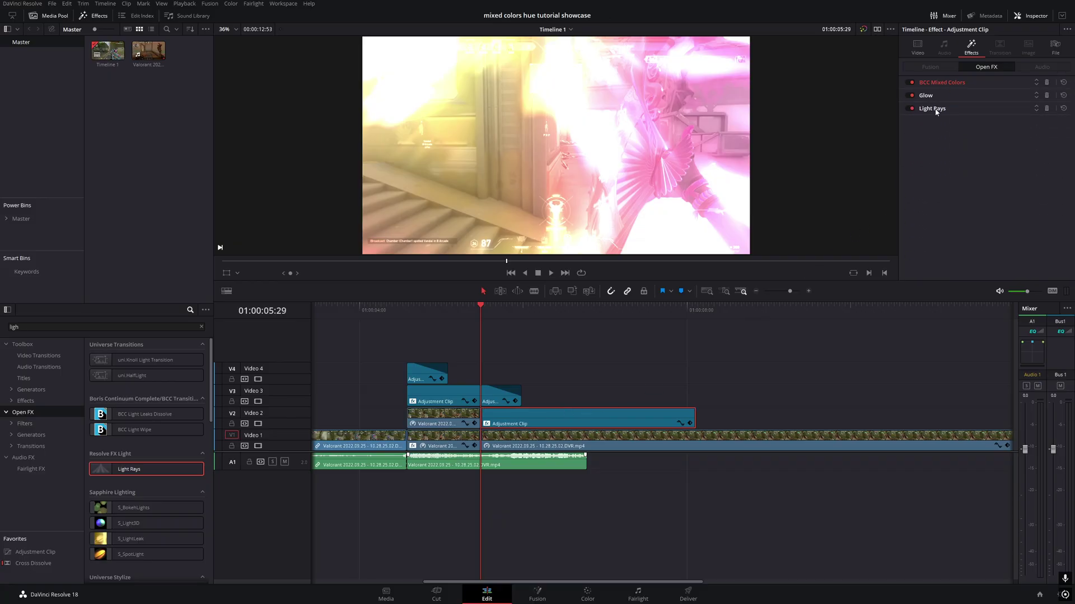
pyautogui.click(933, 109)
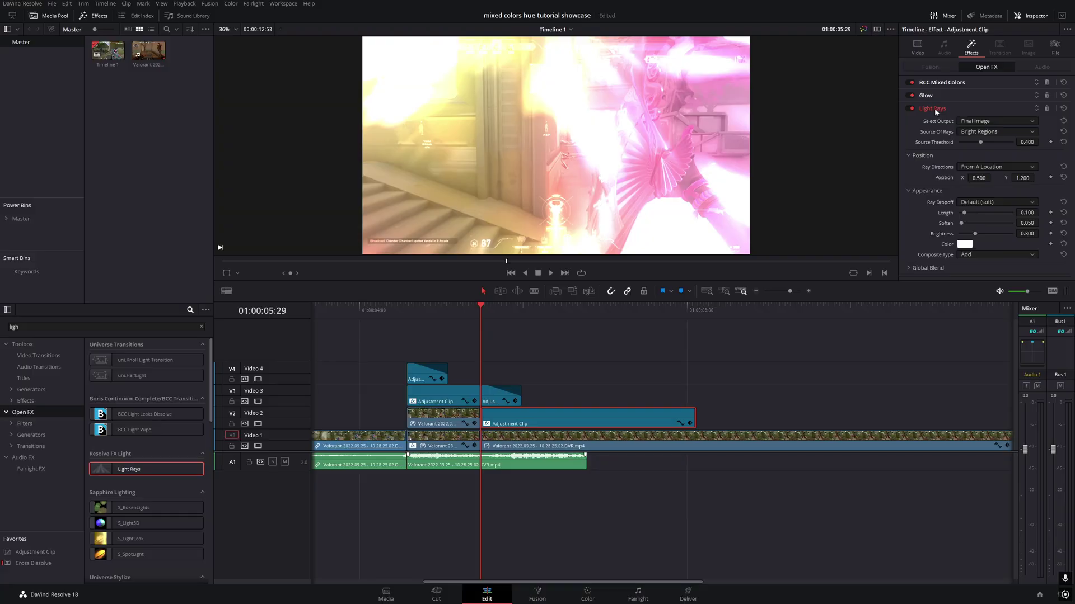
# - Set Light Rays Length to 1.0 and keyframe Position X to 0 later in the clip
pyautogui.moveTo(970, 214); pyautogui.dragTo(1037, 215)
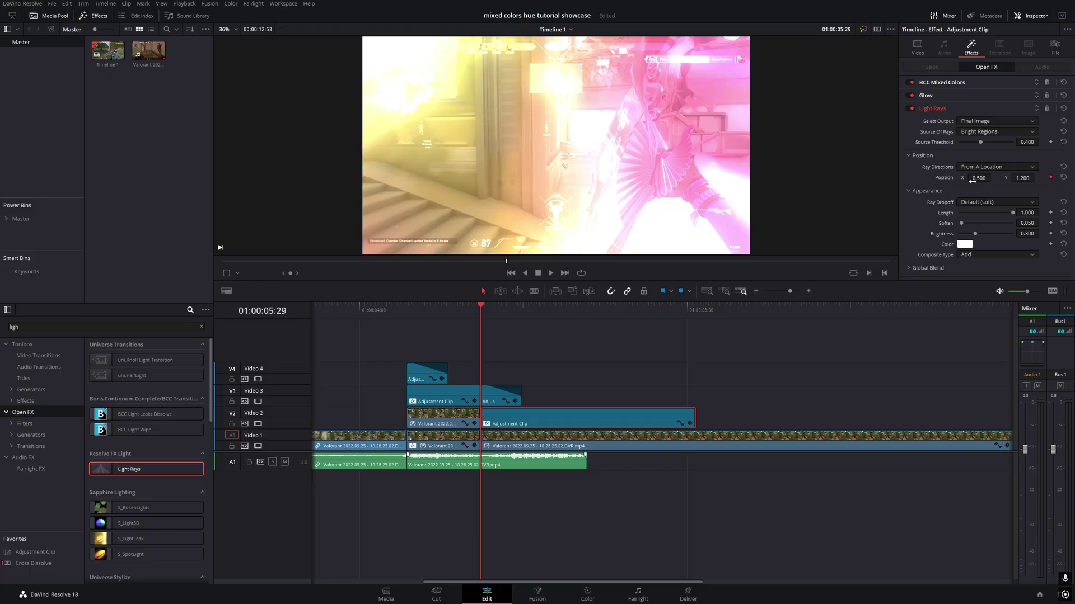
pyautogui.moveTo(489, 312); pyautogui.dragTo(695, 319)
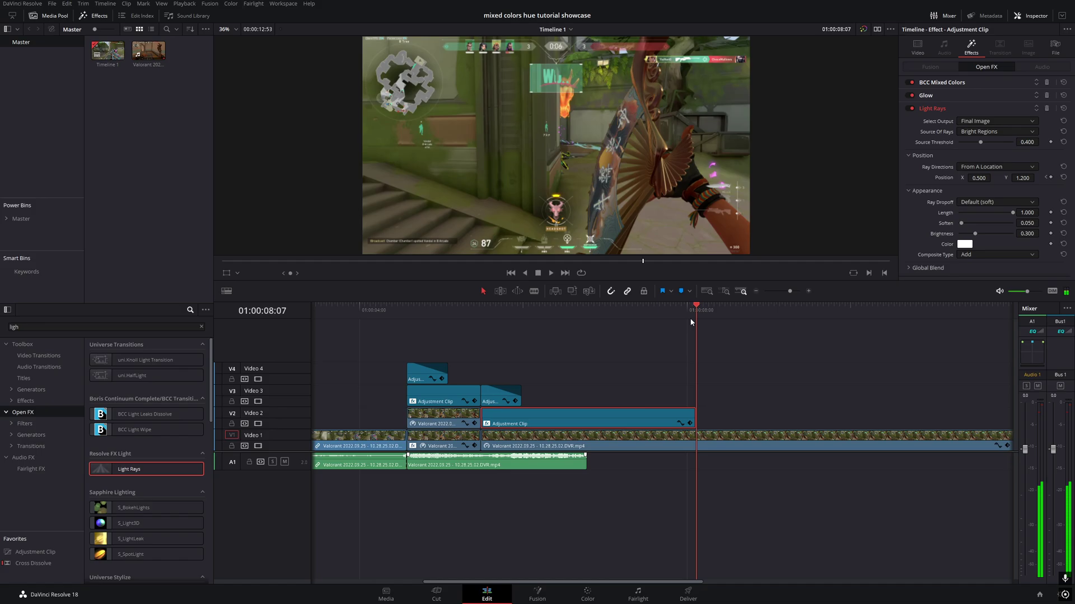
pyautogui.click(979, 178)
pyautogui.write('0')
pyautogui.press('Return')
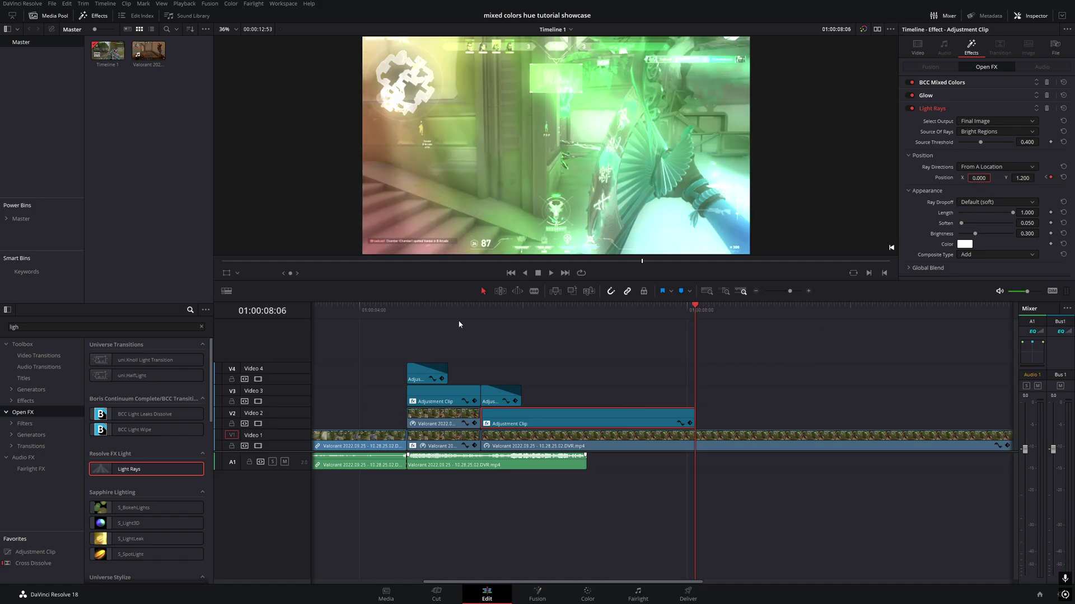
# - Play back the moving light rays from the adjustment clip's start
pyautogui.click(483, 309)
pyautogui.press('space')
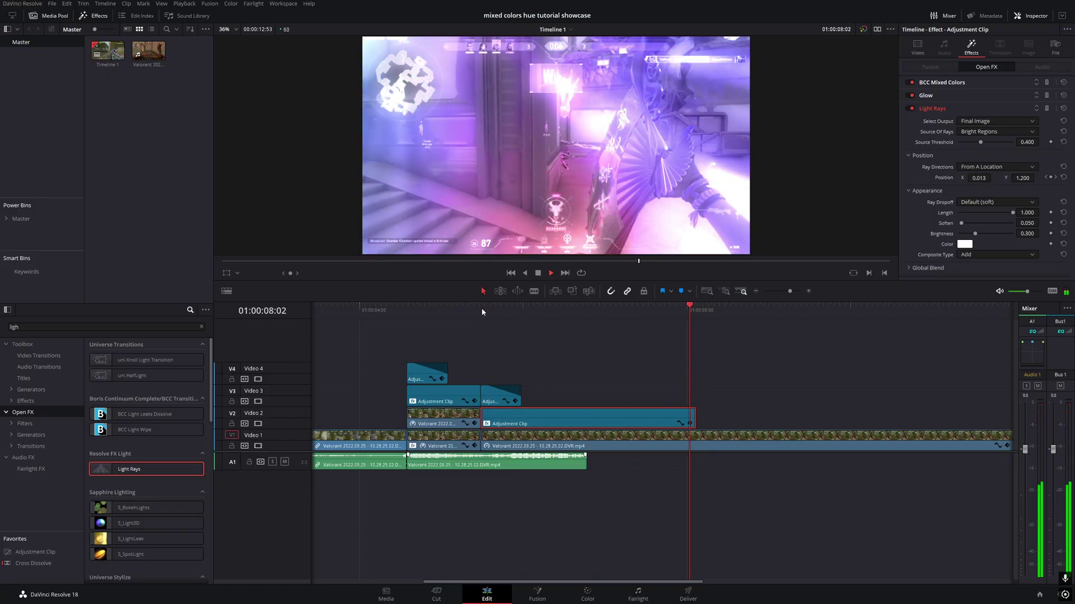
pyautogui.press('space')
pyautogui.click(482, 309)
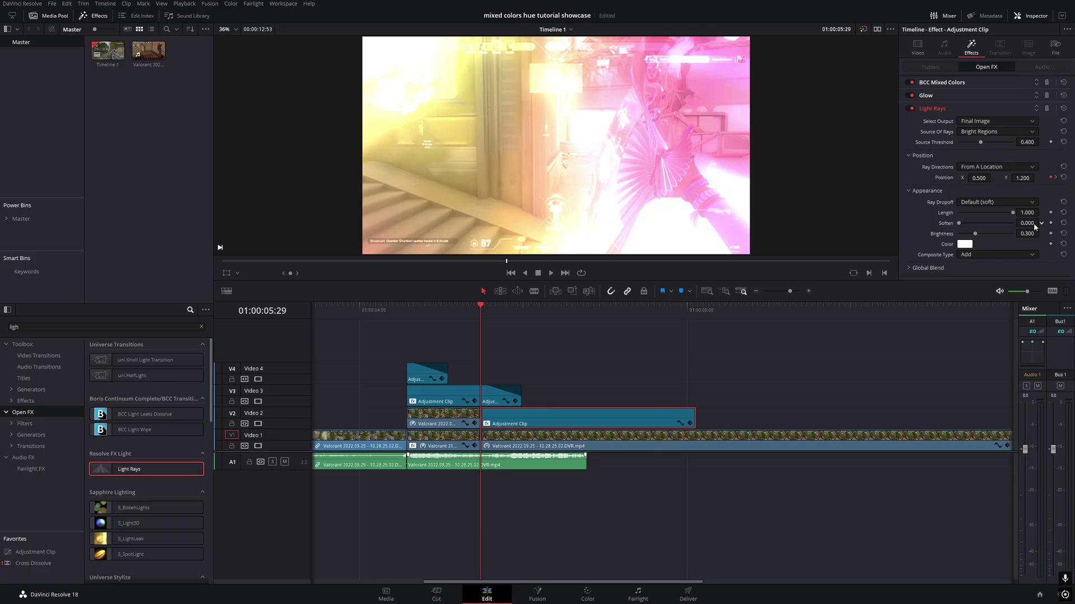
pyautogui.press('space')
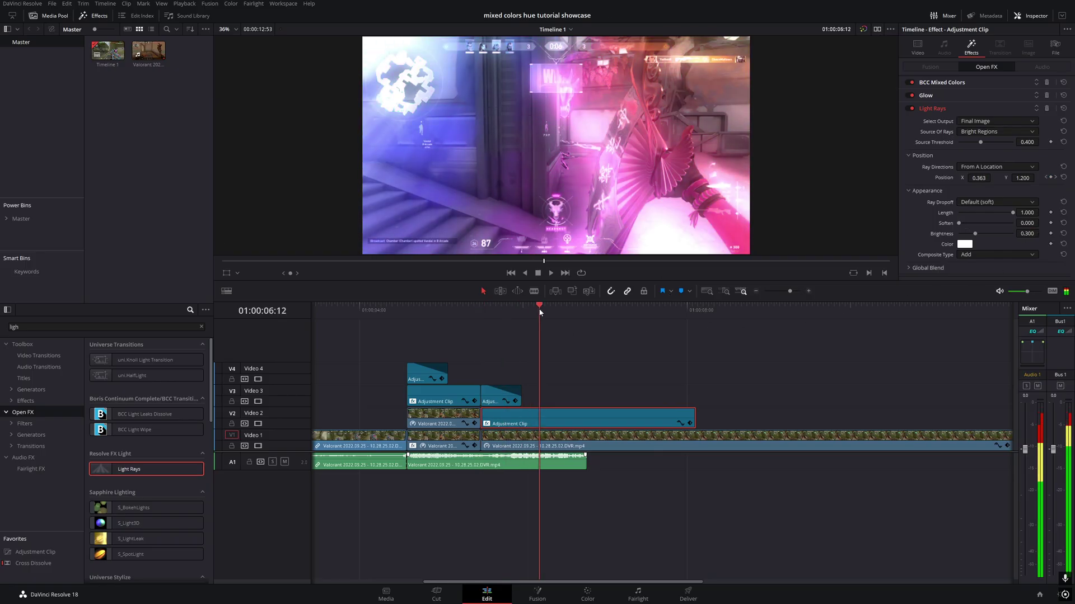
# - Slow the V1 Valorant gameplay clip to 1% speed and play back the result
pyautogui.moveTo(593, 313)
pyautogui.mouseDown()
pyautogui.moveTo(669, 311)
pyautogui.moveTo(562, 323)
pyautogui.moveTo(482, 311)
pyautogui.moveTo(599, 311)
pyautogui.mouseUp()
pyautogui.click(667, 427)
pyautogui.rightClick(662, 436)
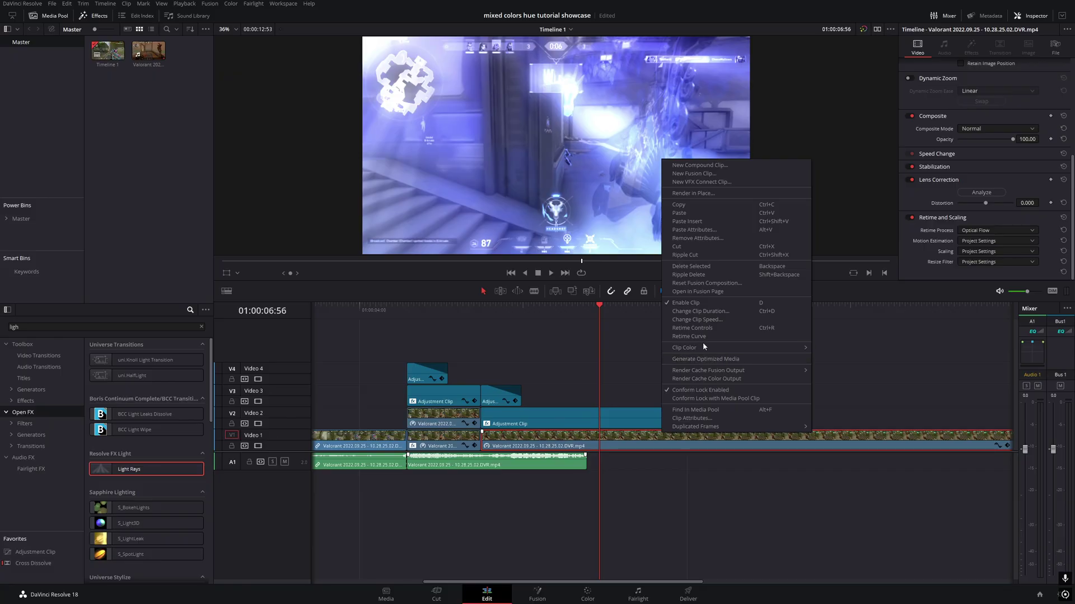
pyautogui.click(701, 320)
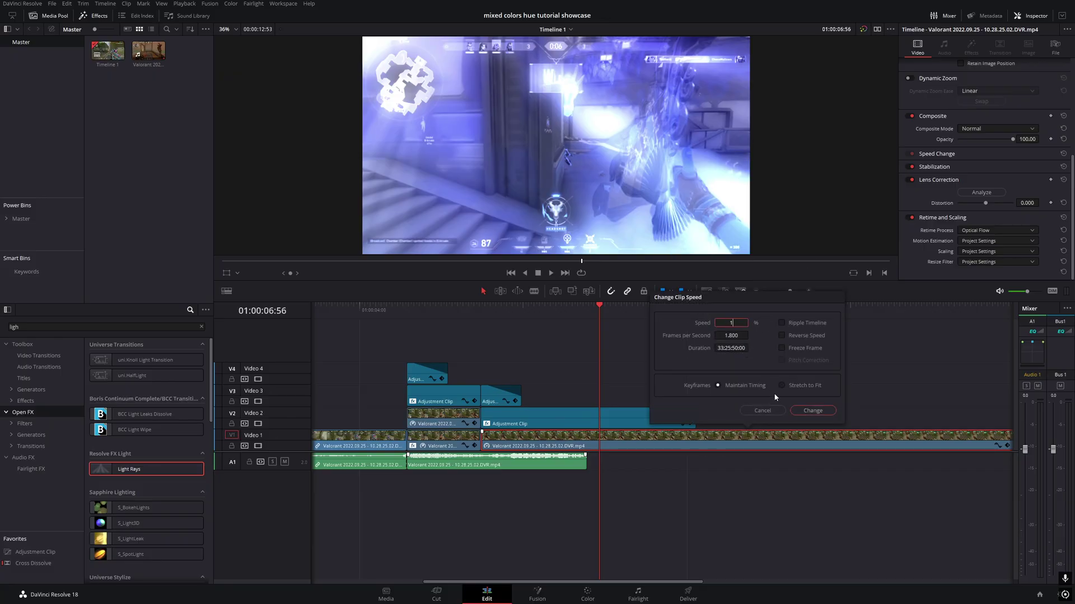
pyautogui.click(812, 413)
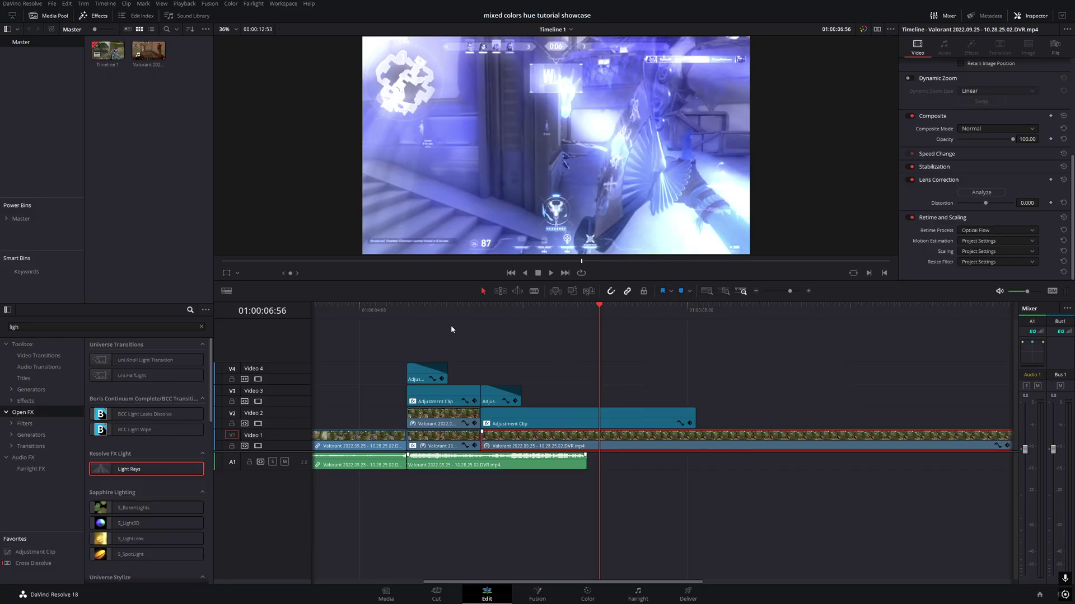
pyautogui.click(402, 311)
pyautogui.press('space')
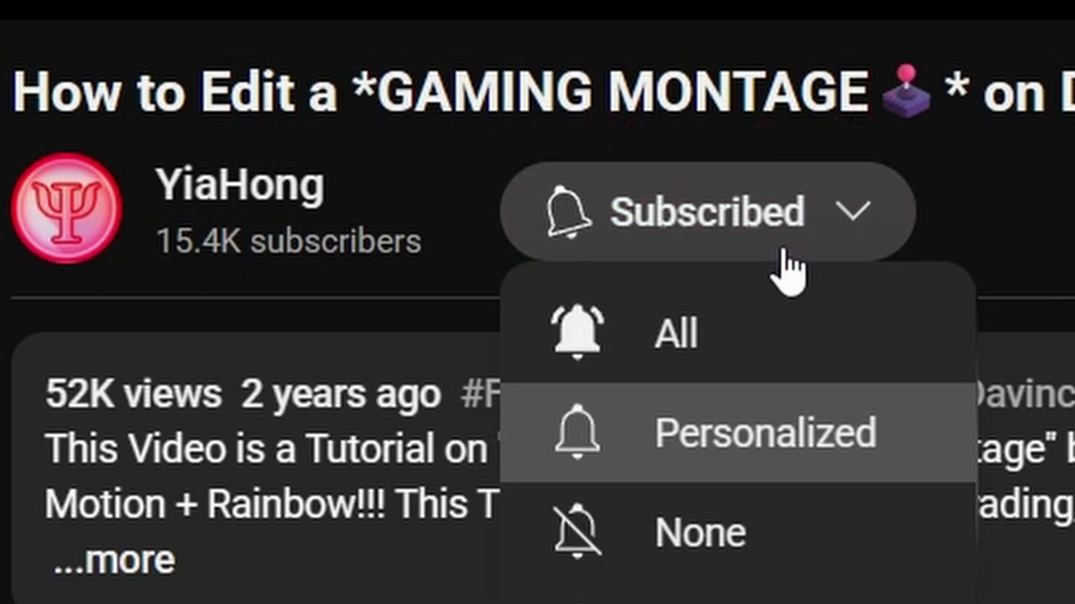
# - Set channel notifications to All, like the video, and comment 'All I want to see is you <3'
pyautogui.click(823, 342)
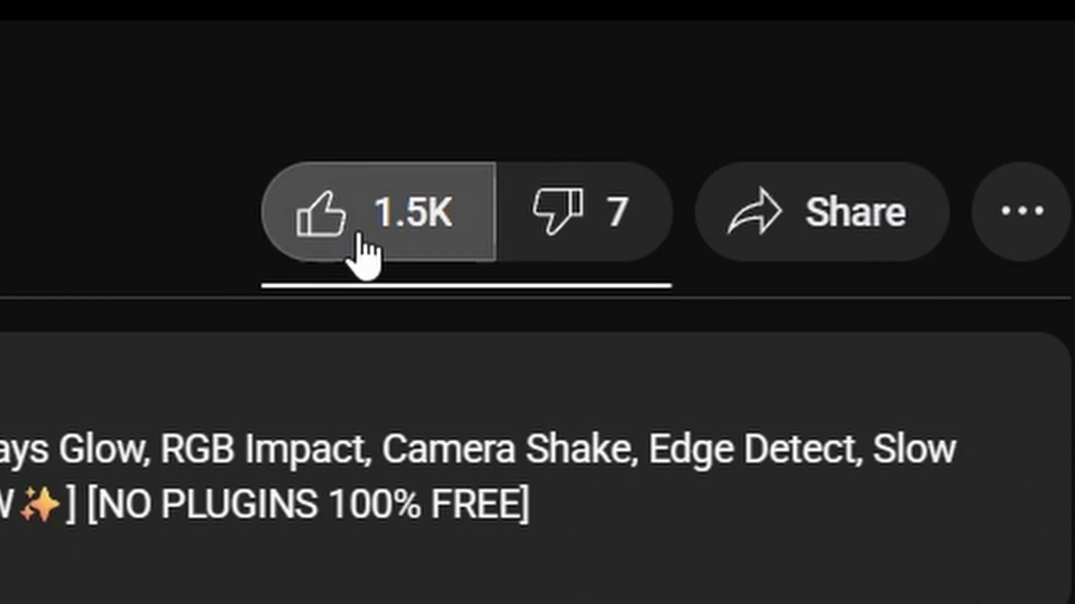
pyautogui.click(361, 252)
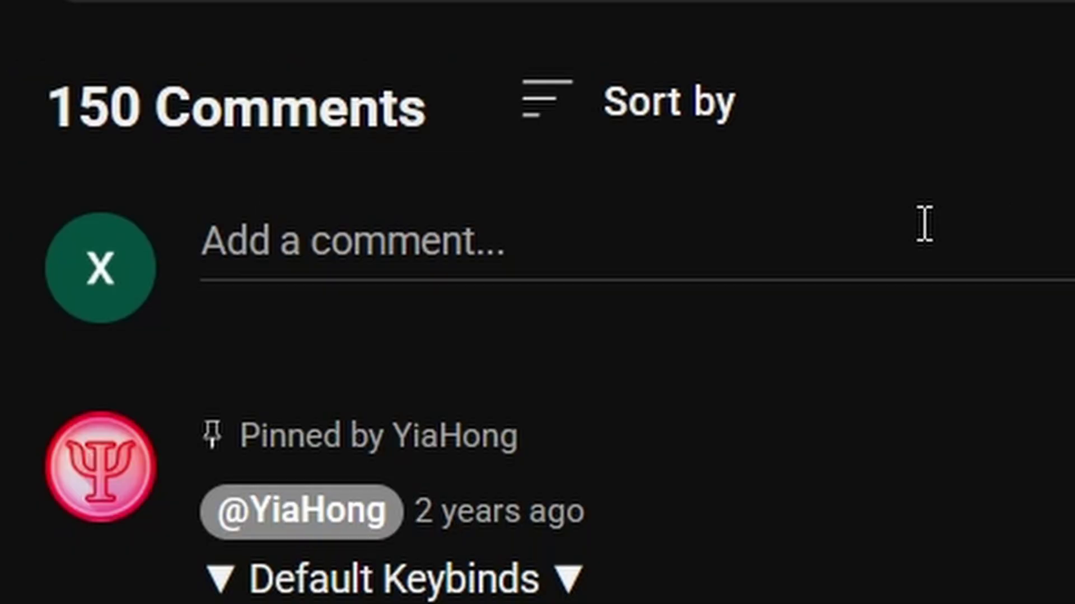
pyautogui.click(924, 229)
pyautogui.write('All ')
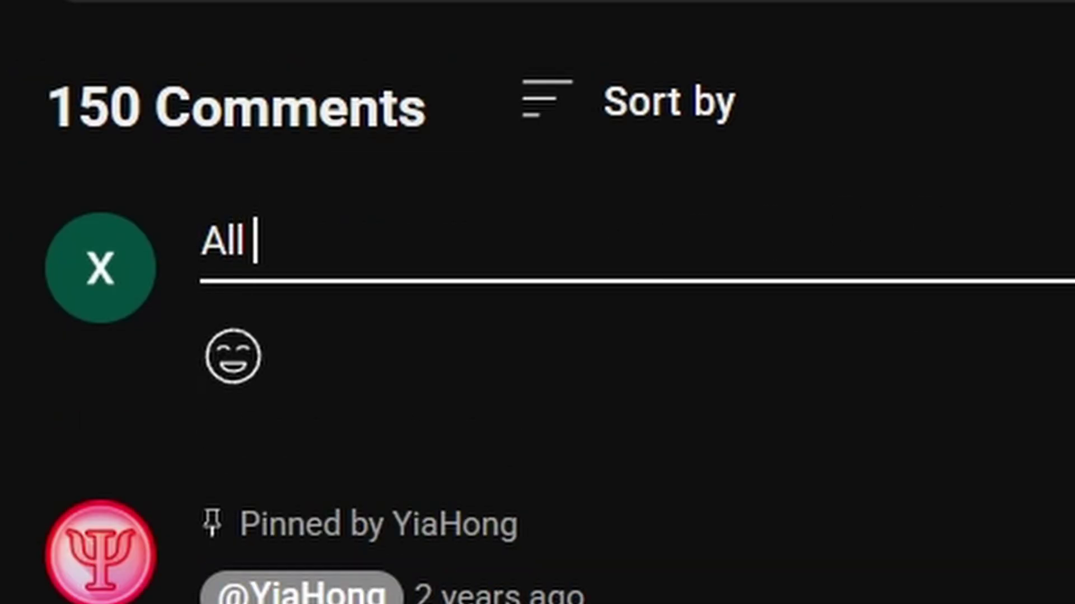
pyautogui.write('I want to see is you')
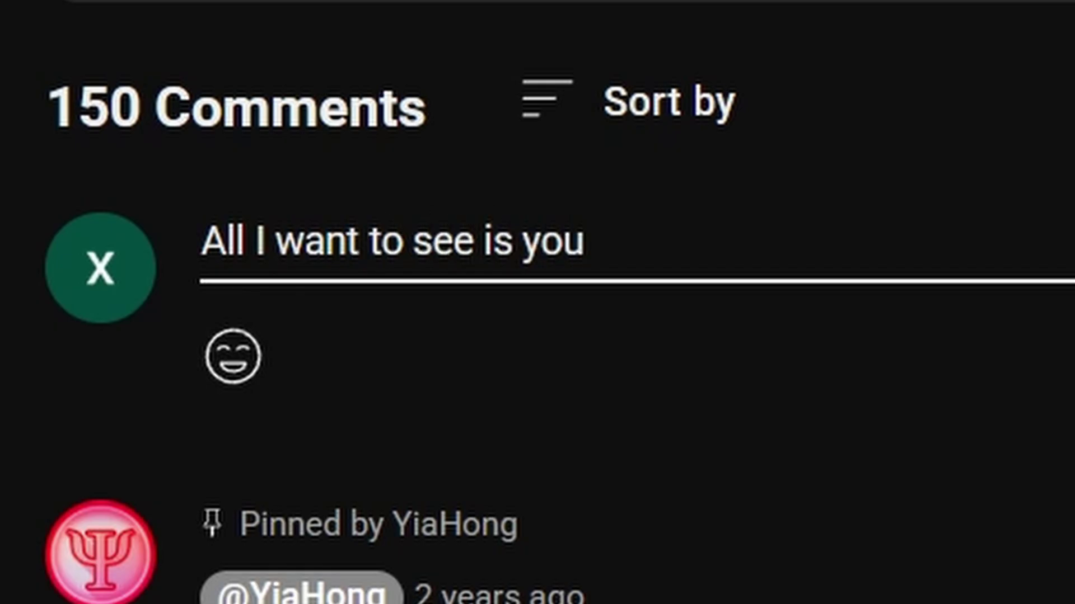